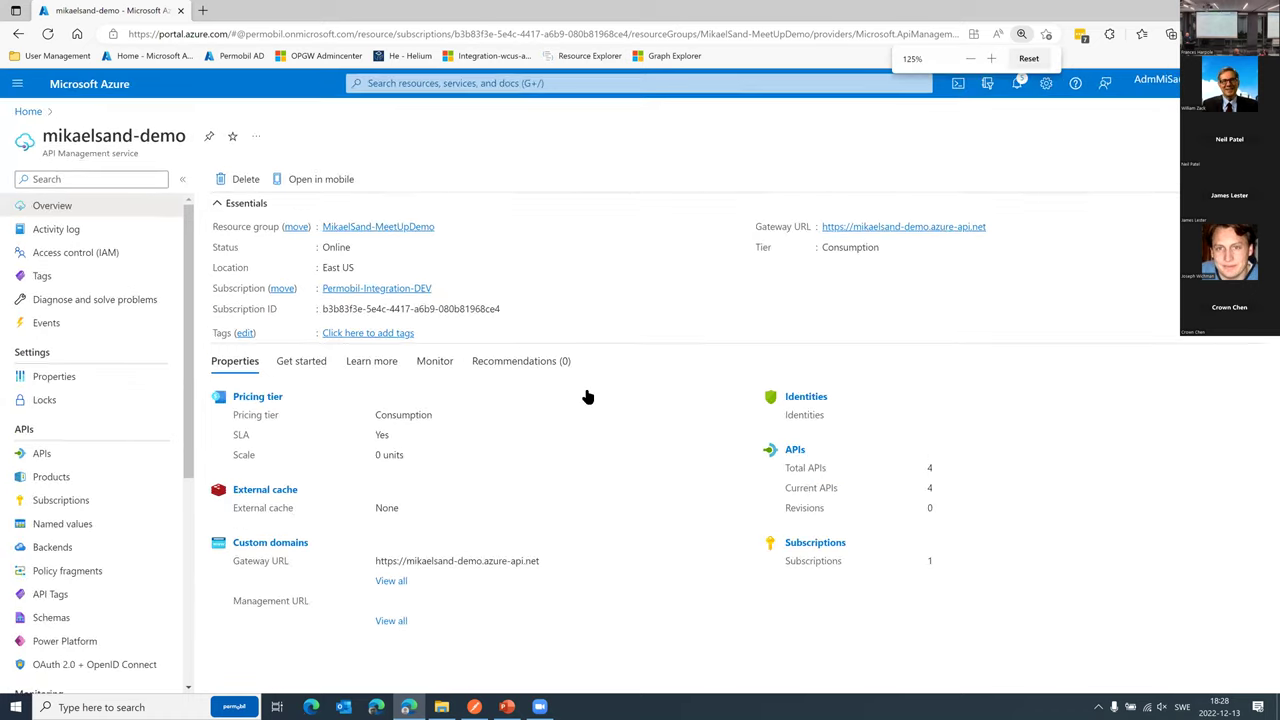
# Open version v1 of the MyWeather API in the API Management service and collapse the service's navigation menu
pyautogui.hotkey('ctrl', '-')
pyautogui.hotkey('ctrl', '+')
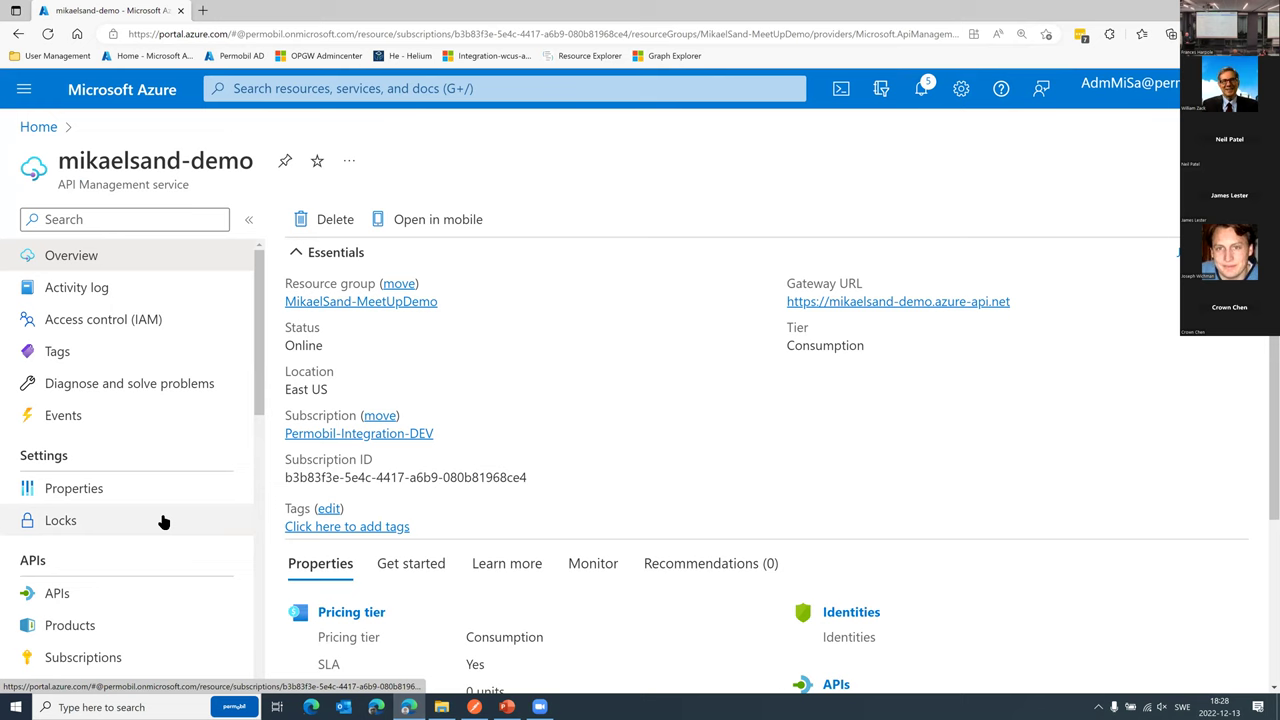
pyautogui.scroll(-1, 160, 525)
pyautogui.click(93, 525)
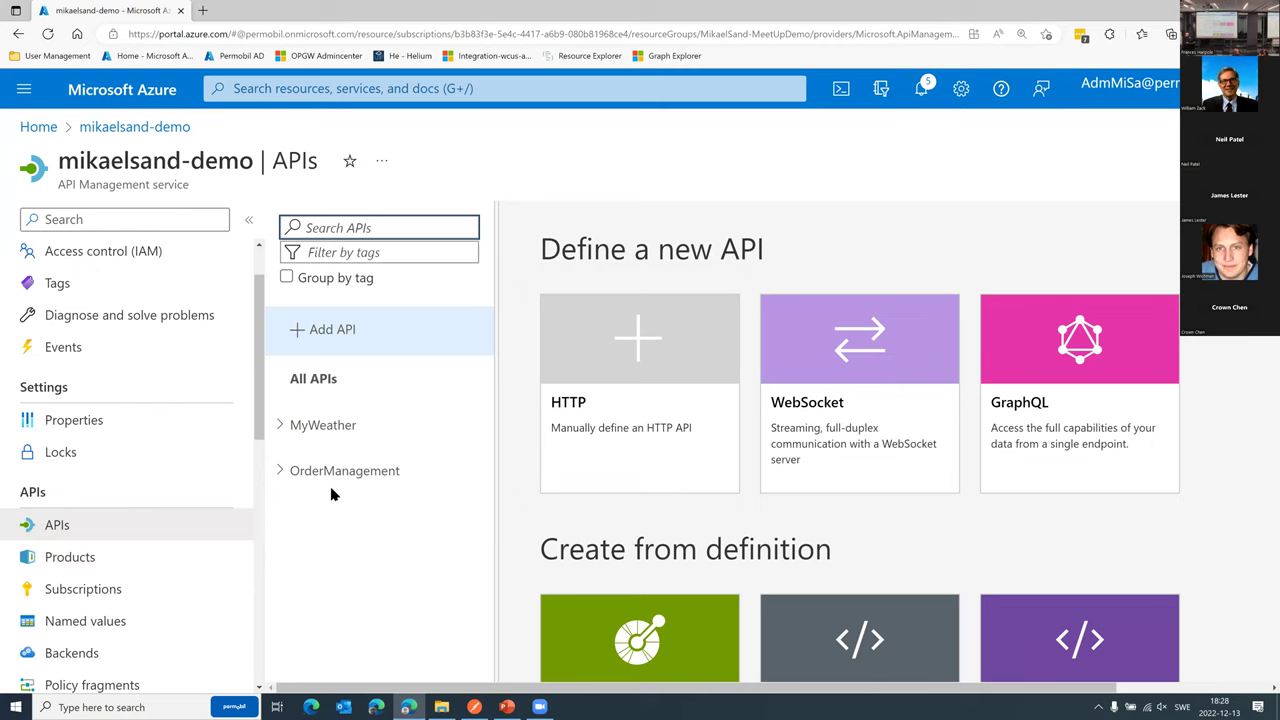
pyautogui.click(280, 426)
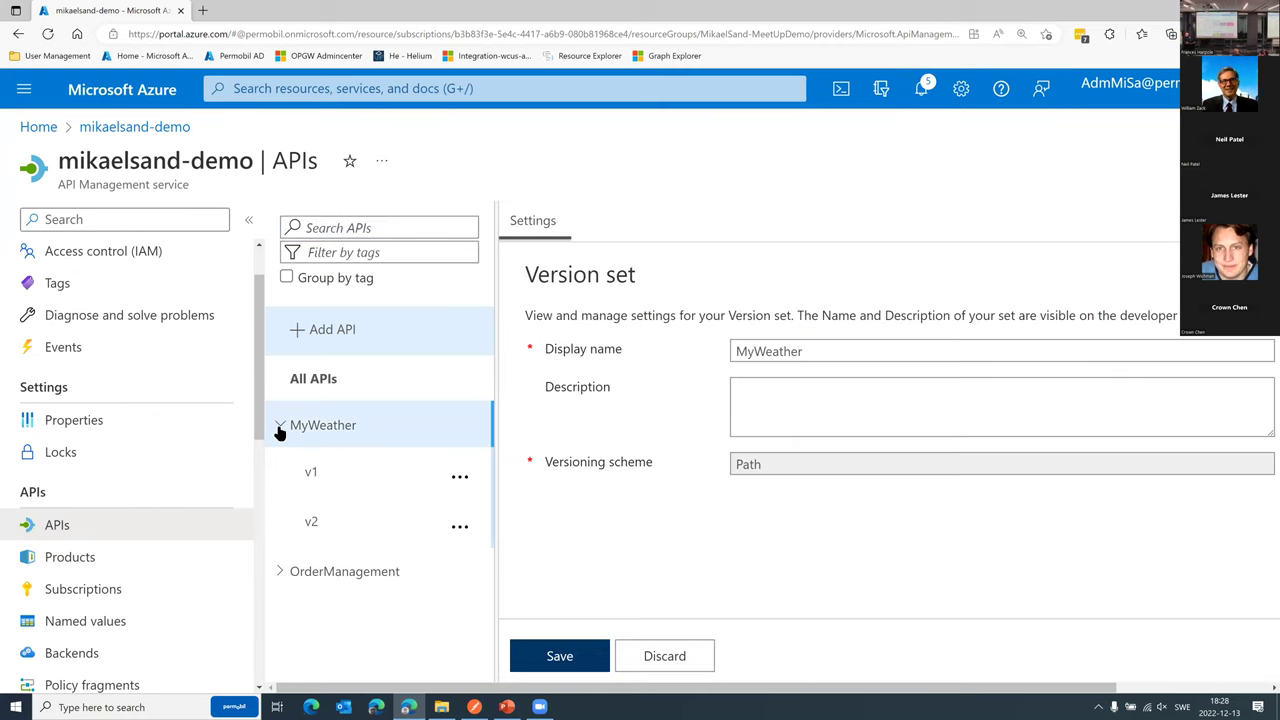
pyautogui.click(312, 473)
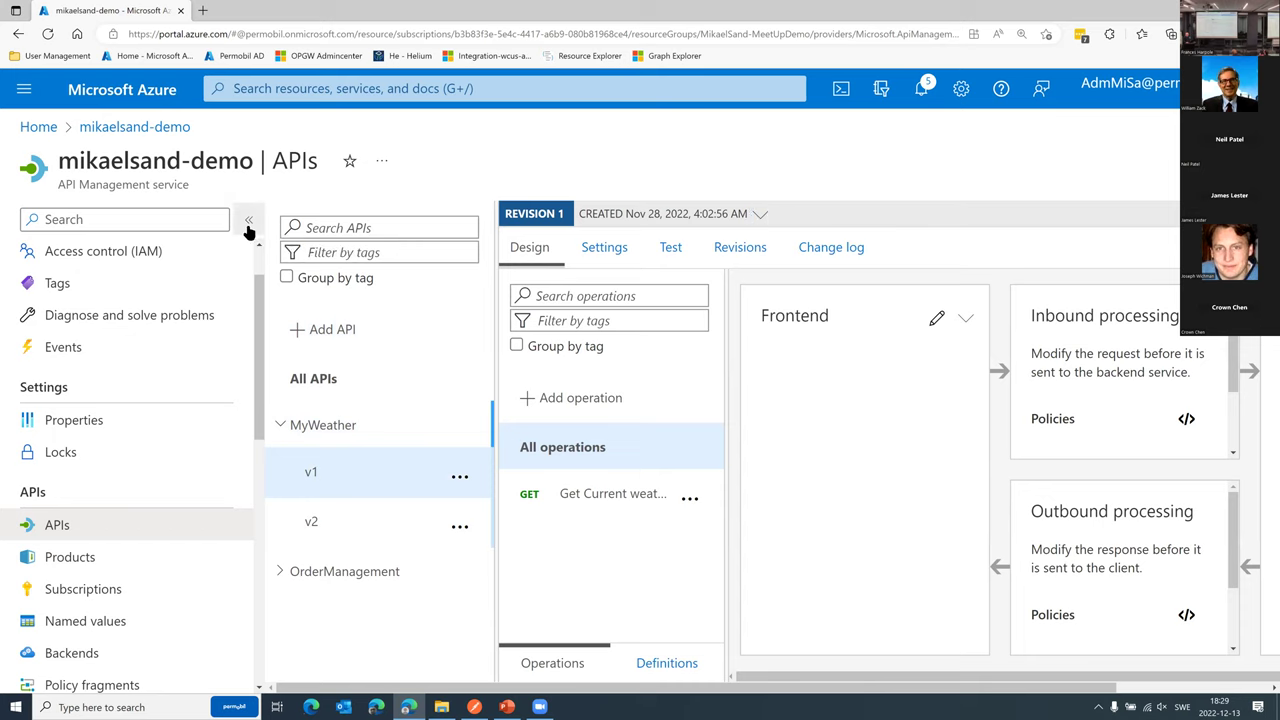
pyautogui.click(249, 224)
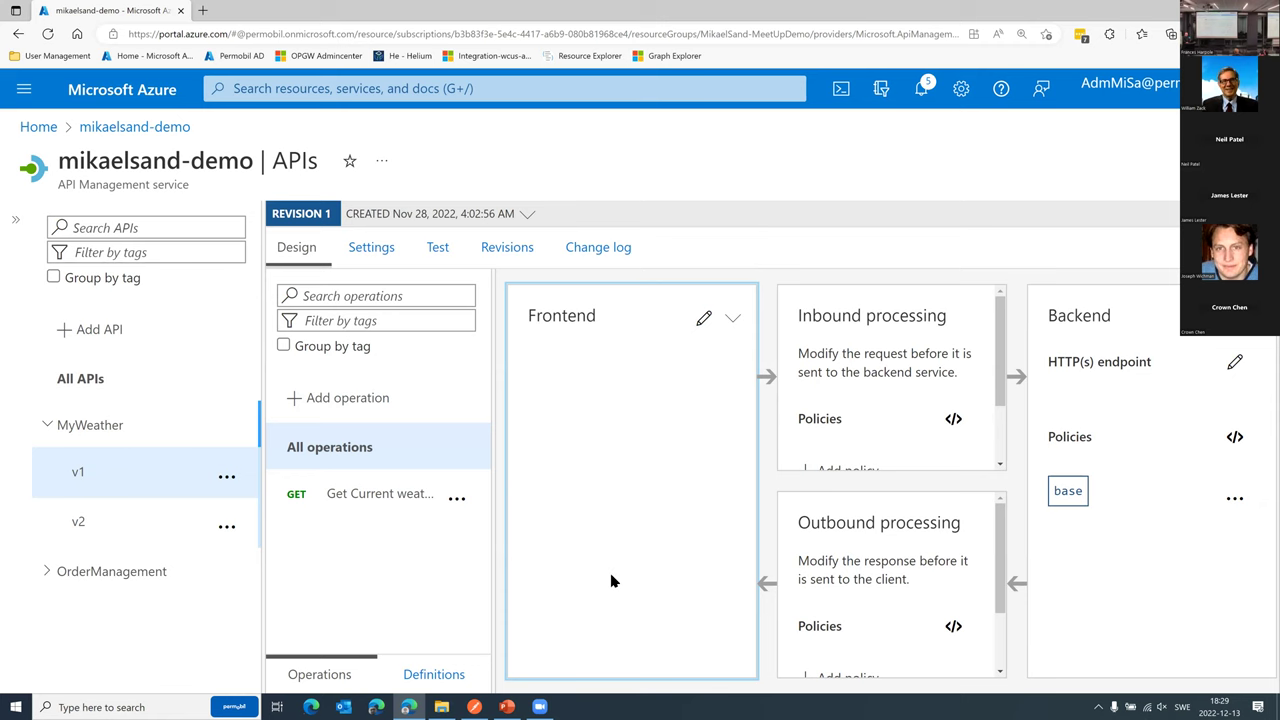
pyautogui.hotkey('ctrl', '+')
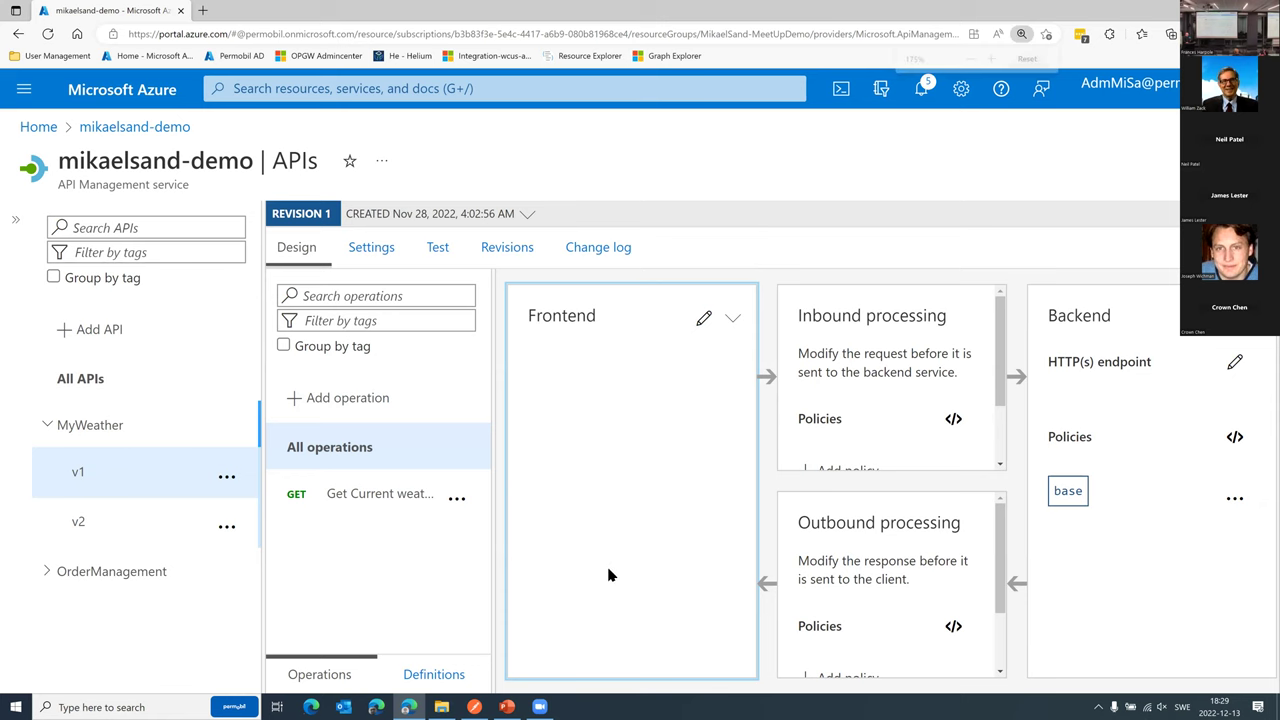
pyautogui.hotkey('ctrl', '-')
pyautogui.hotkey('ctrl', '-')
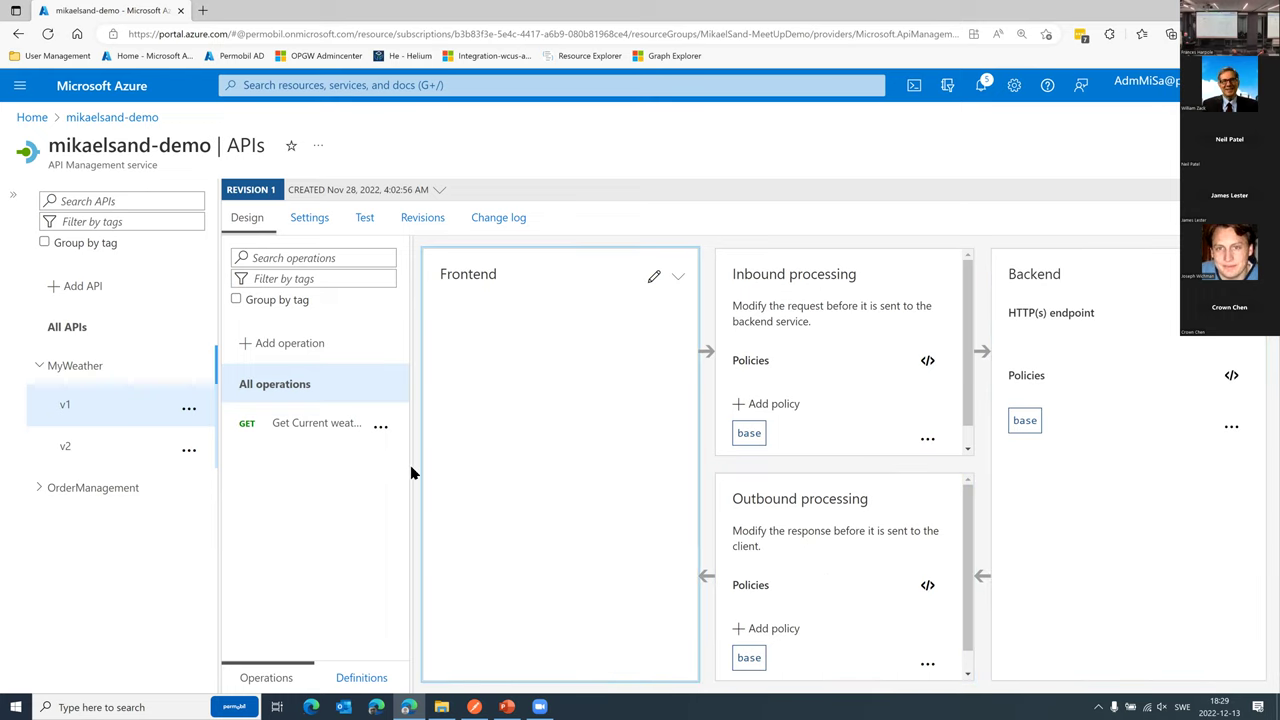
# Open the inbound policy code of v1's Get Current weather operation and examine its appid parameter value and rewrite-uri rule
pyautogui.click(283, 425)
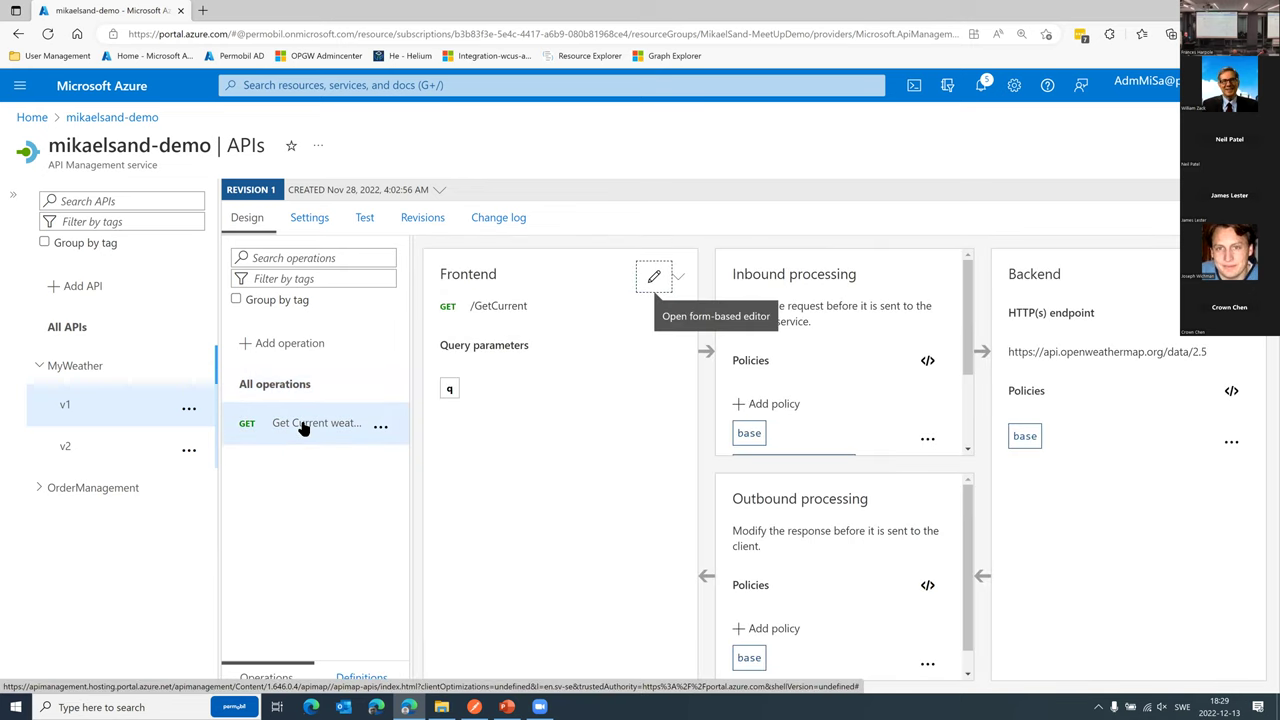
pyautogui.click(543, 445)
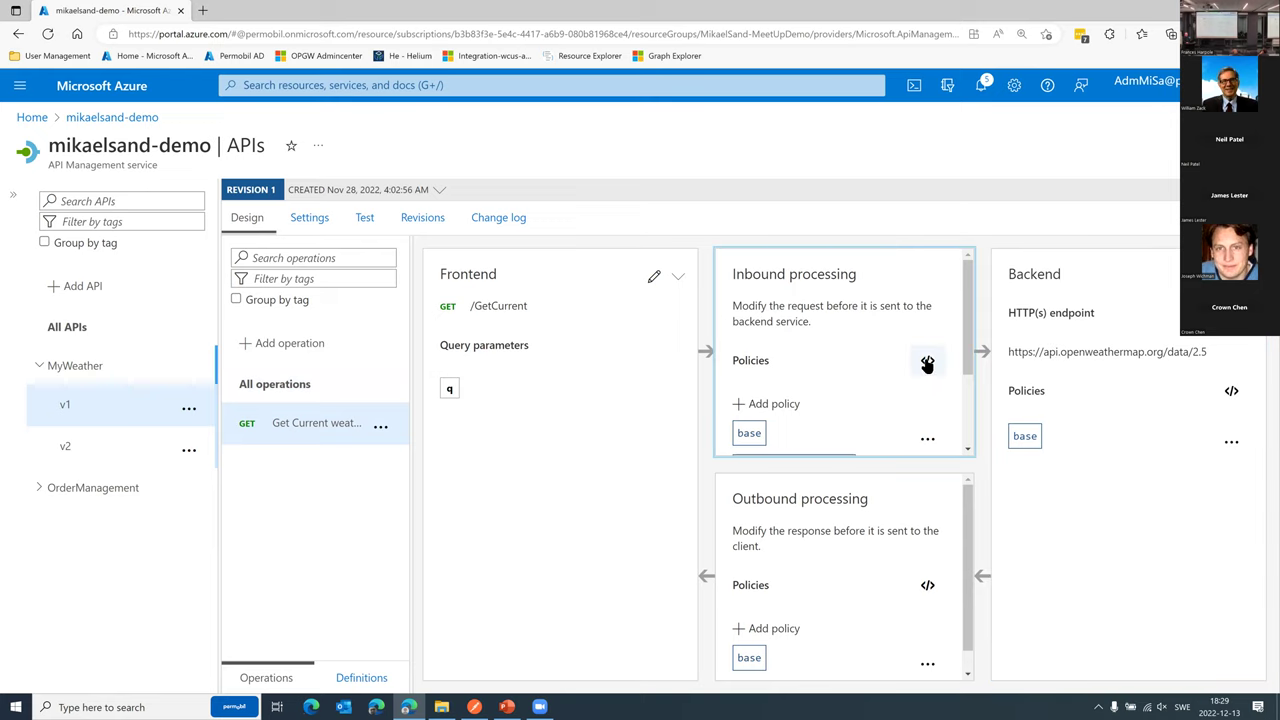
pyautogui.click(927, 361)
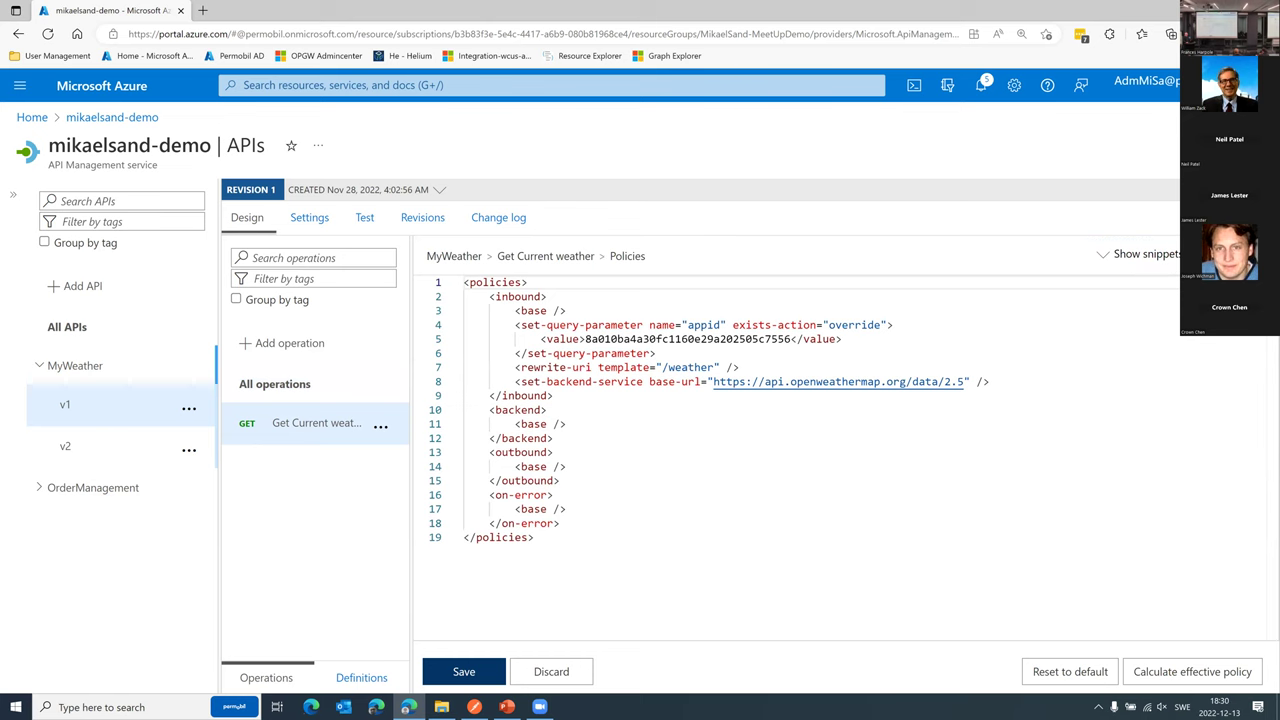
pyautogui.hotkey('ctrl', '+')
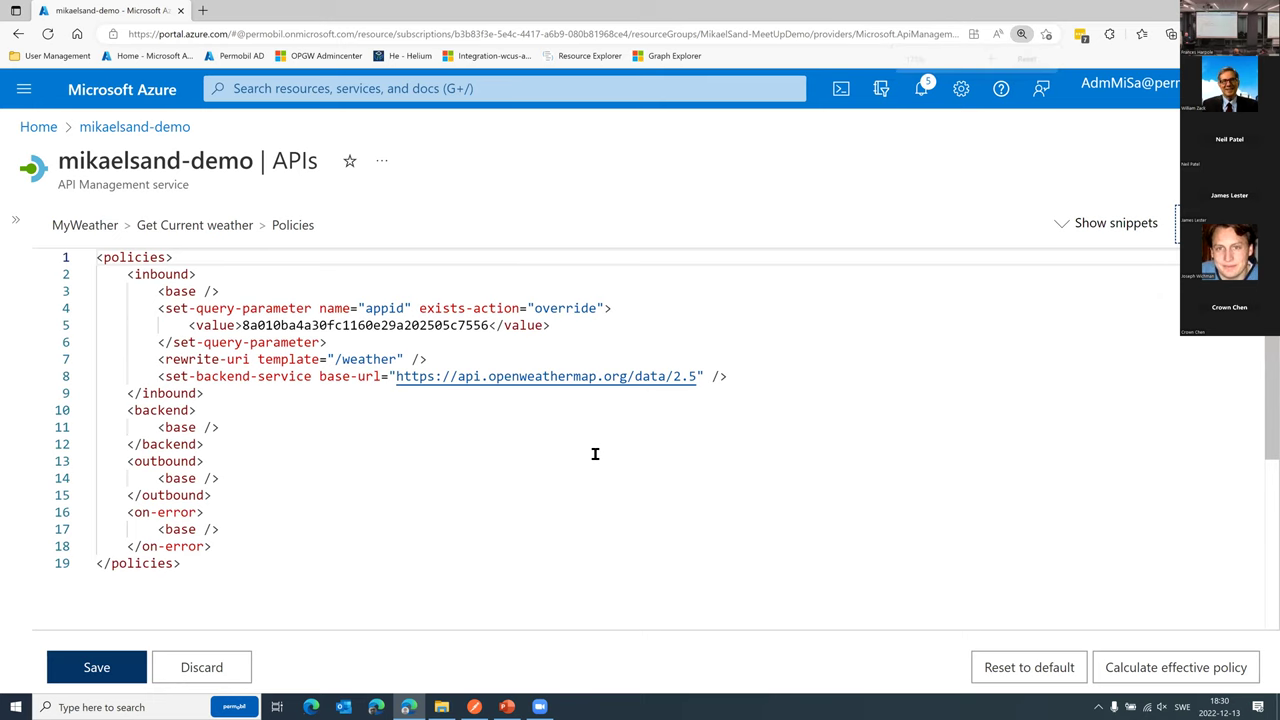
pyautogui.hotkey('ctrl', '+')
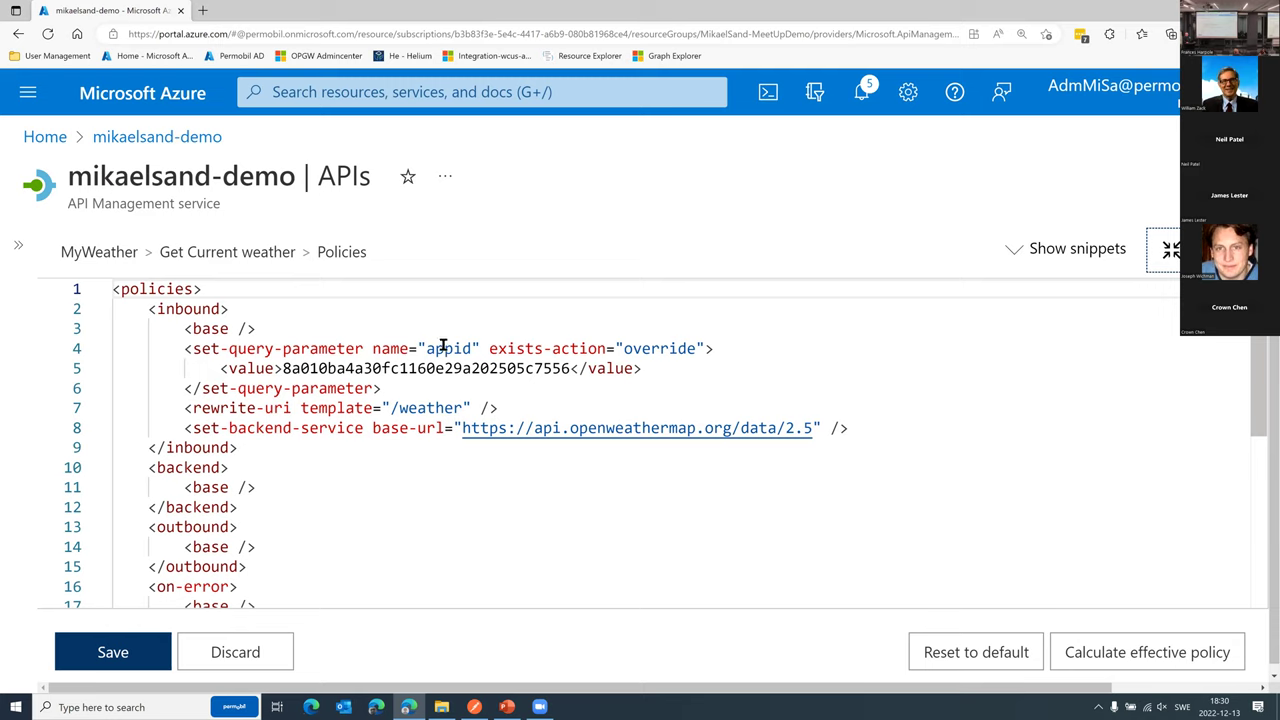
pyautogui.doubleClick(381, 370)
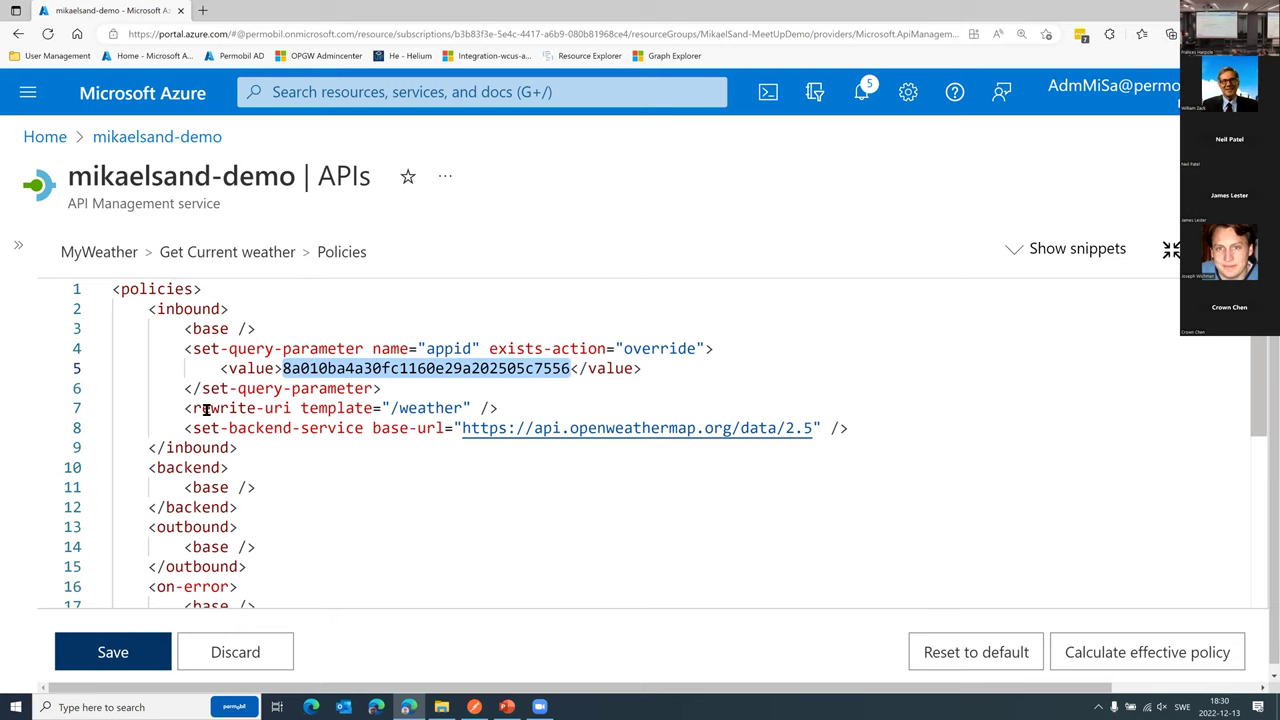
pyautogui.moveTo(186, 409); pyautogui.dragTo(500, 407)
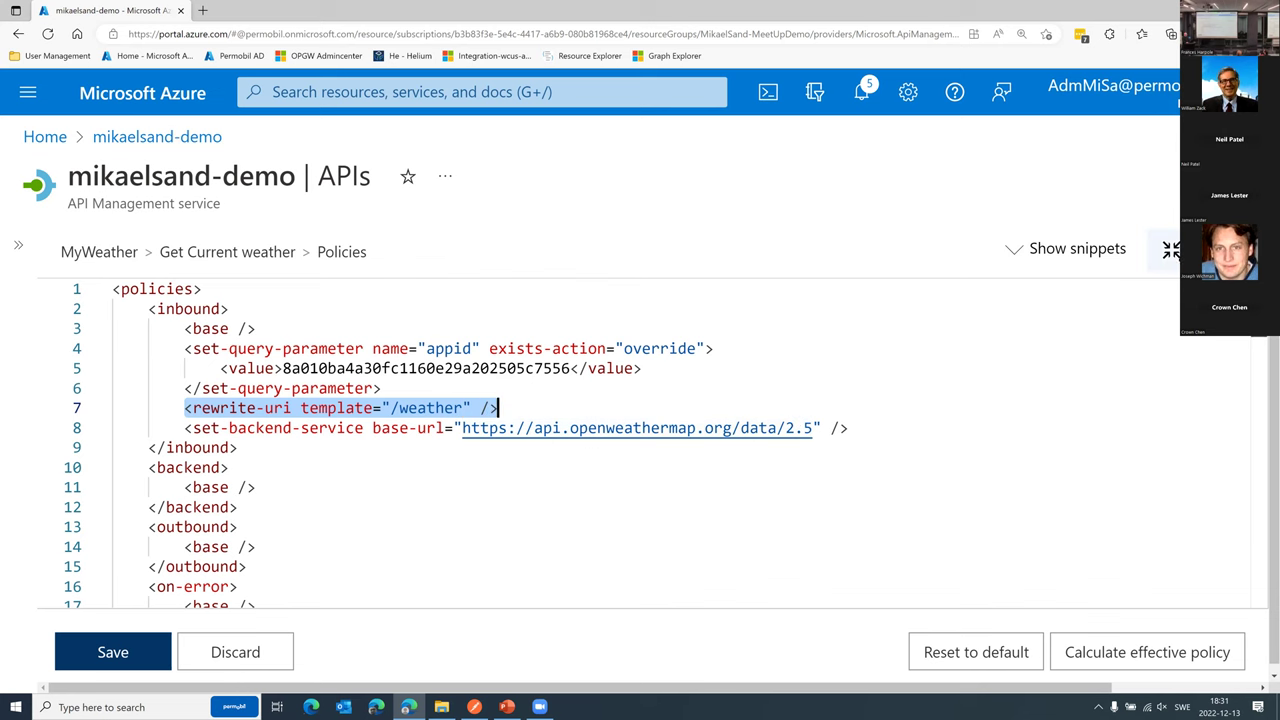
# Leave the full-screen policy editor, open the test console for Get Current weather and set query parameter q to Stockholm
pyautogui.click(1171, 249)
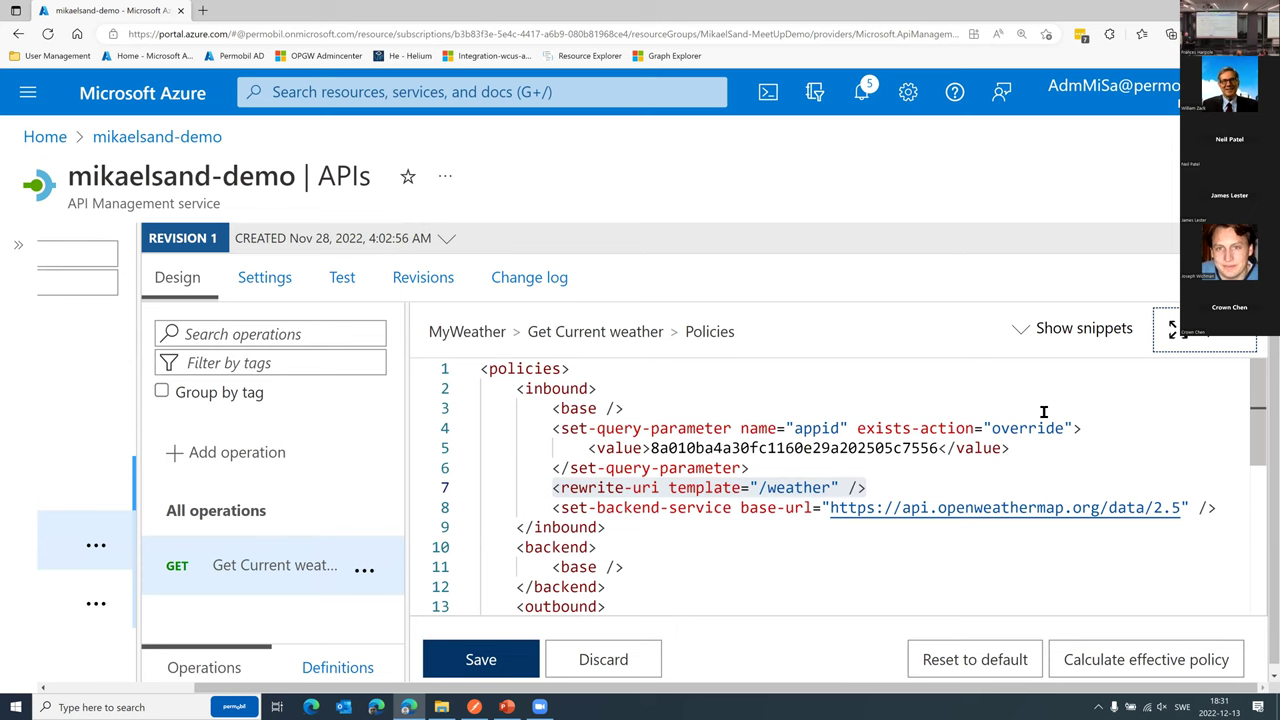
pyautogui.hotkey('ctrl', '0')
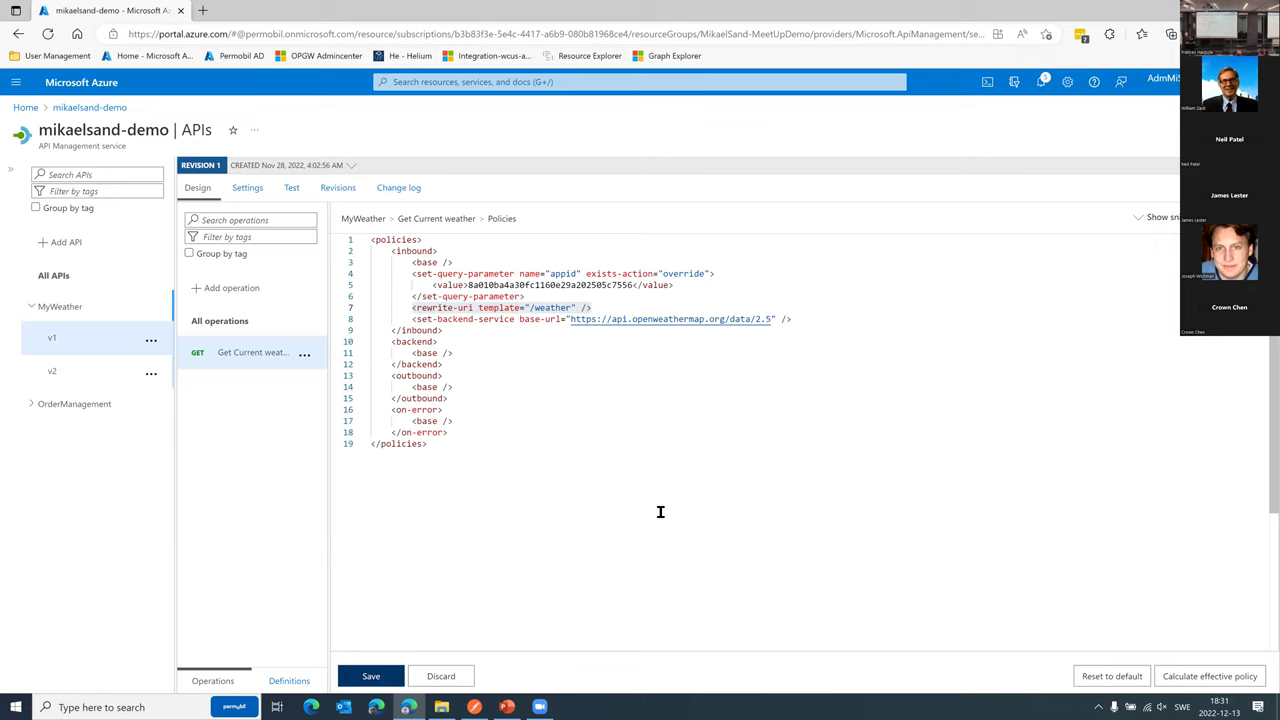
pyautogui.click(291, 190)
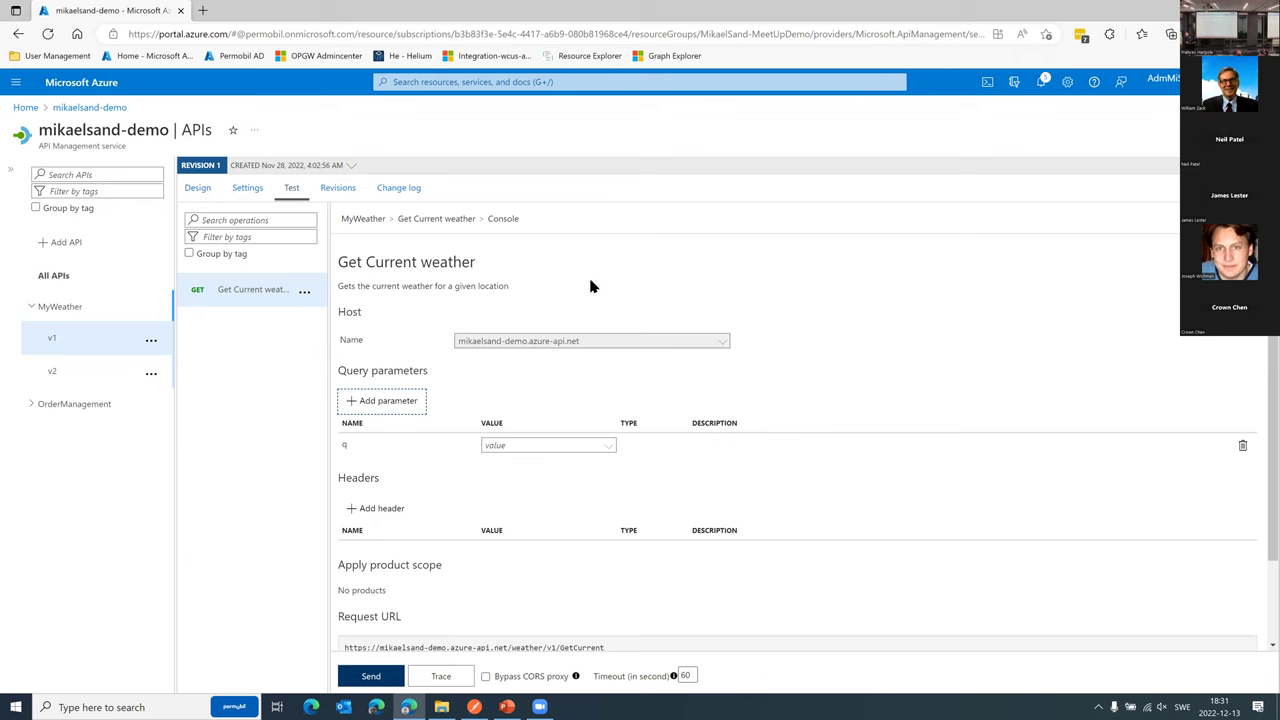
pyautogui.hotkey('ctrl', '+')
pyautogui.hotkey('ctrl', '+')
pyautogui.hotkey('ctrl', '+')
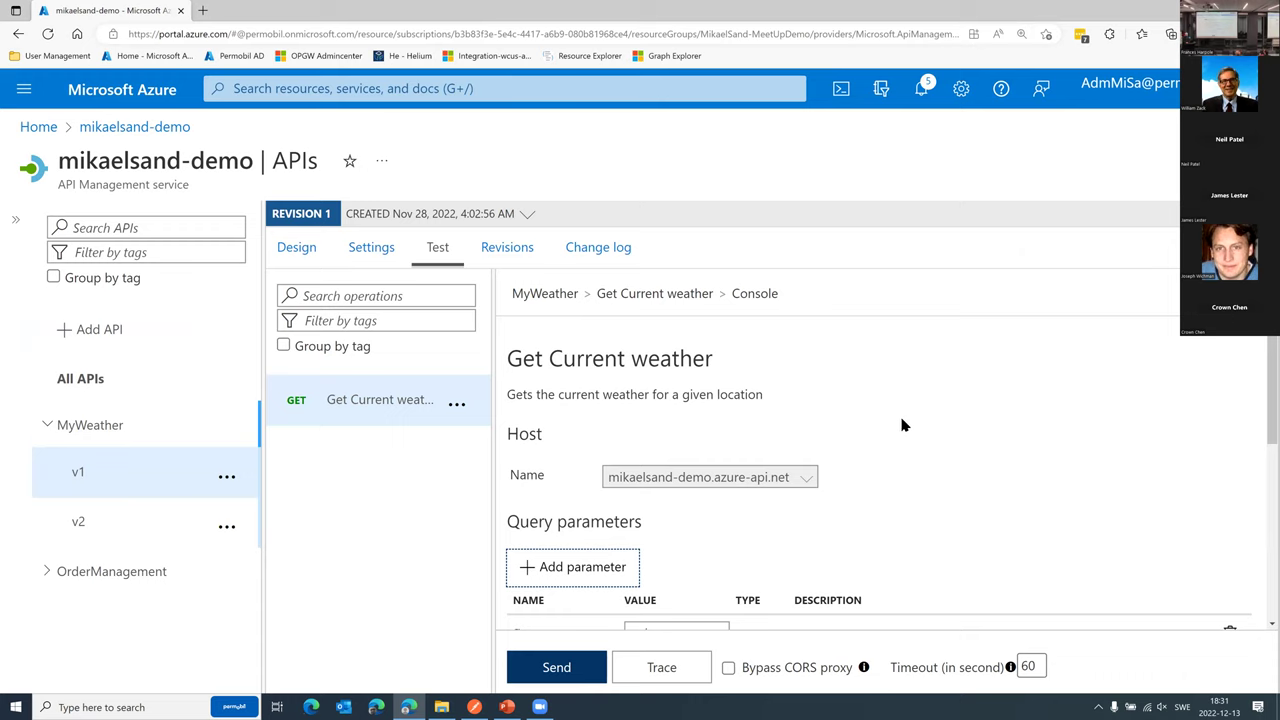
pyautogui.scroll(-3, 902, 425)
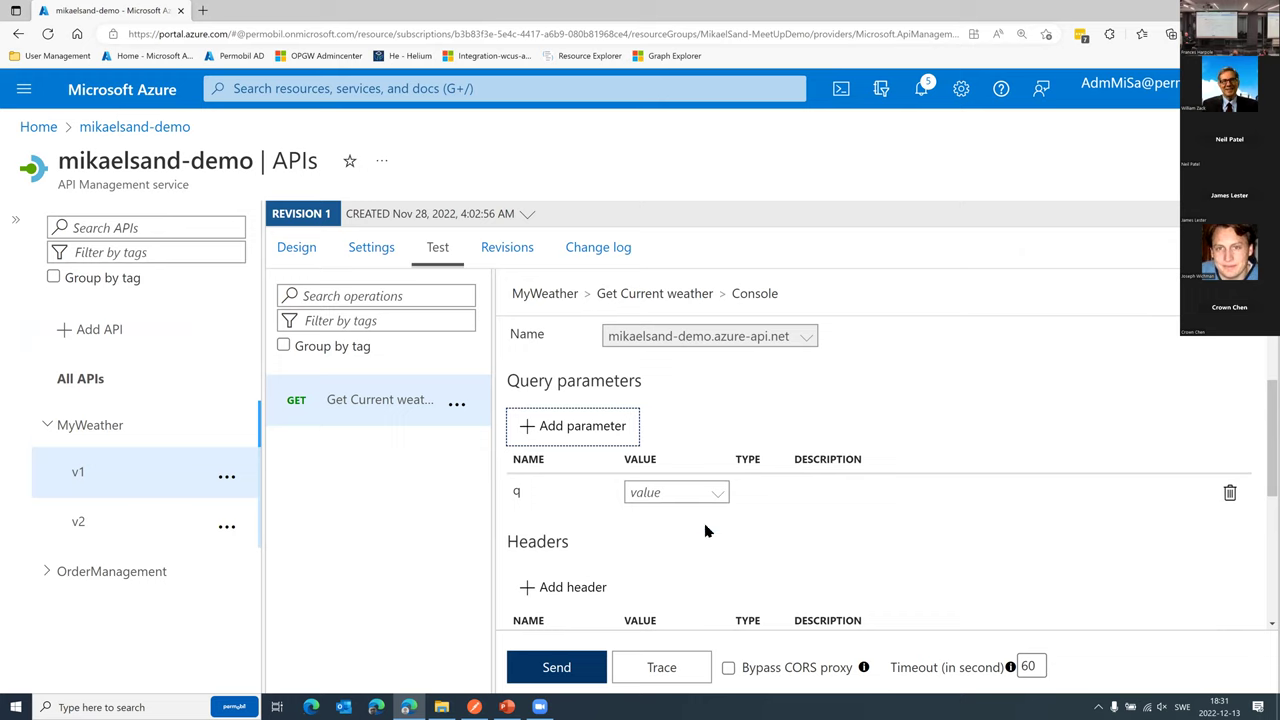
pyautogui.click(718, 492)
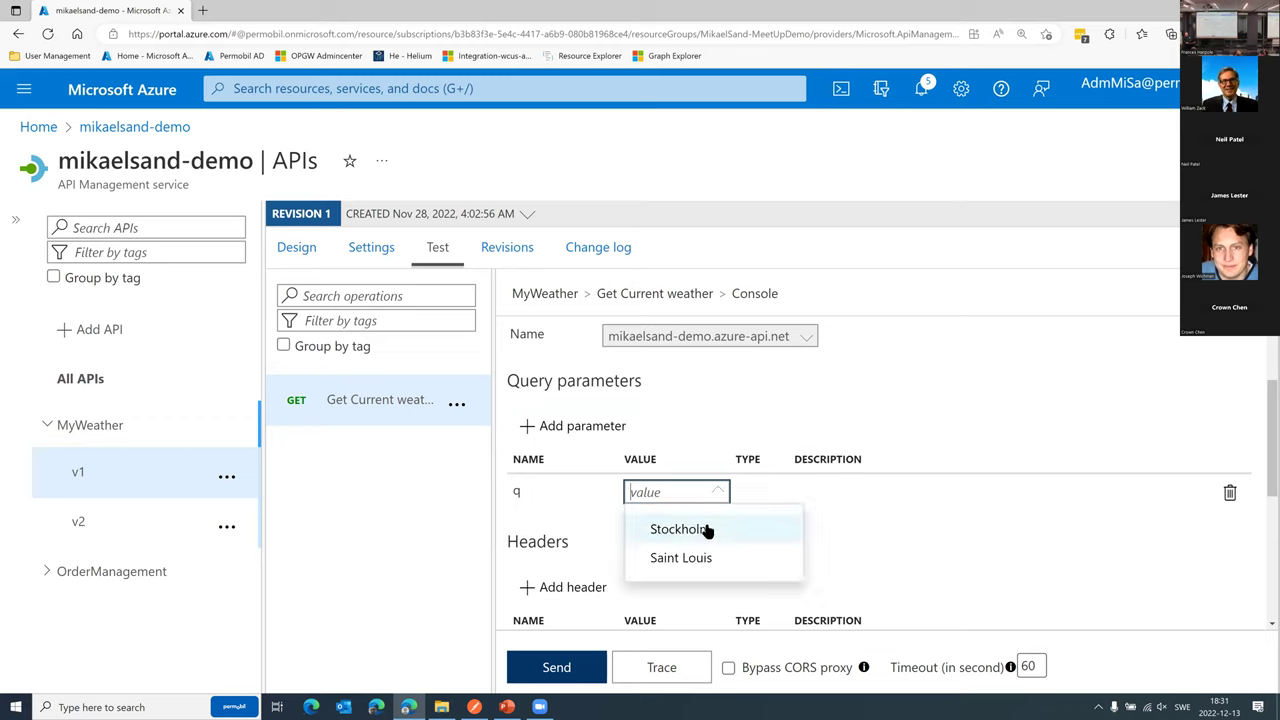
pyautogui.click(695, 529)
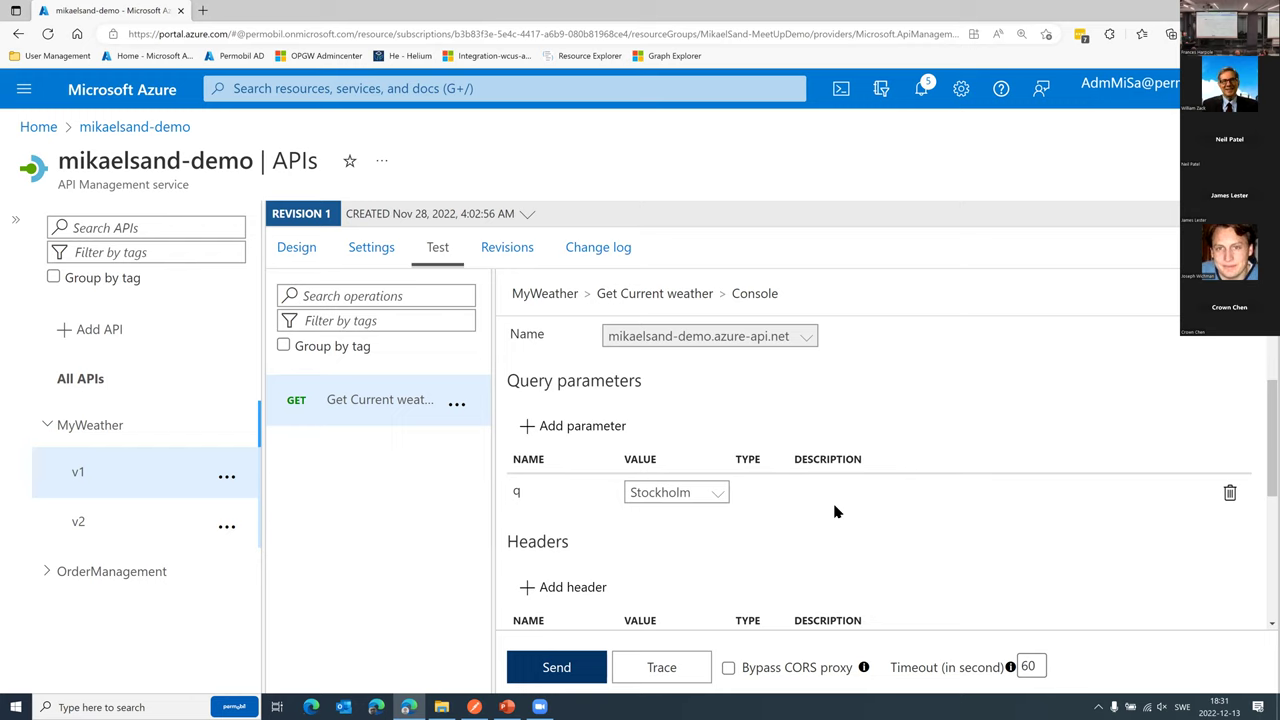
# Check the request URL and HTTP request for the Stockholm query and send the test request
pyautogui.scroll(-1, 906, 514)
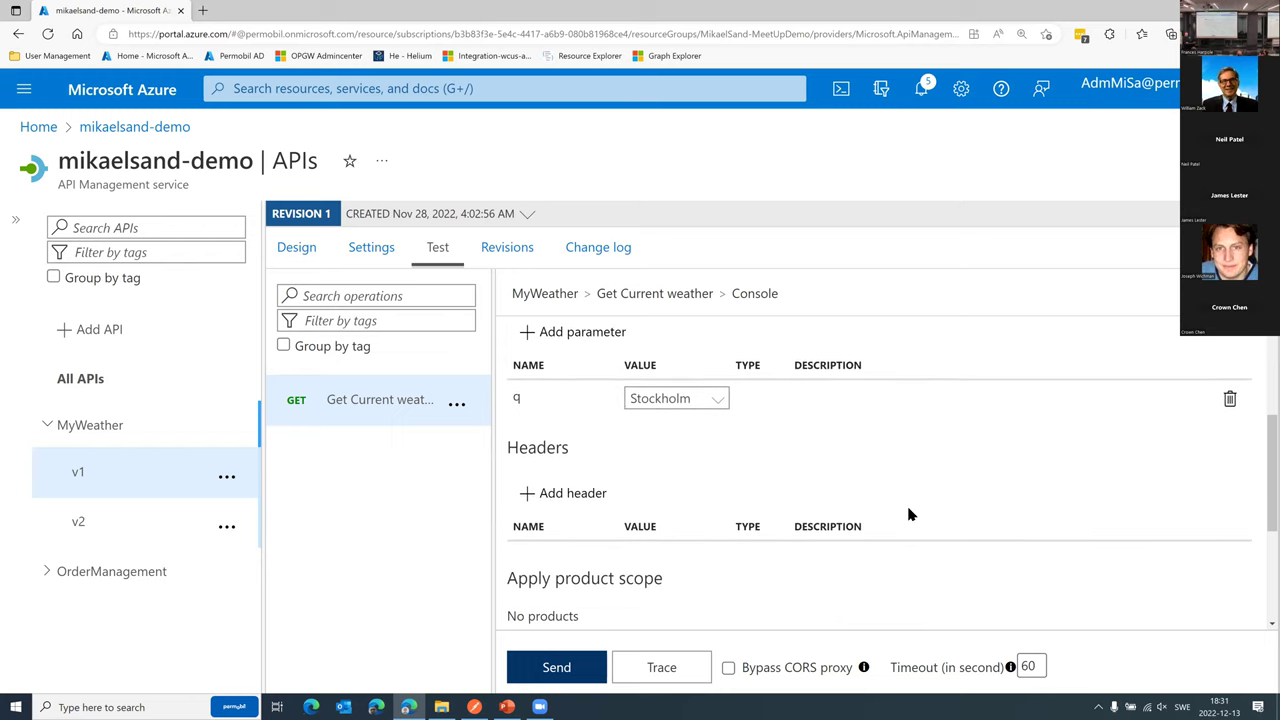
pyautogui.scroll(-2, 908, 514)
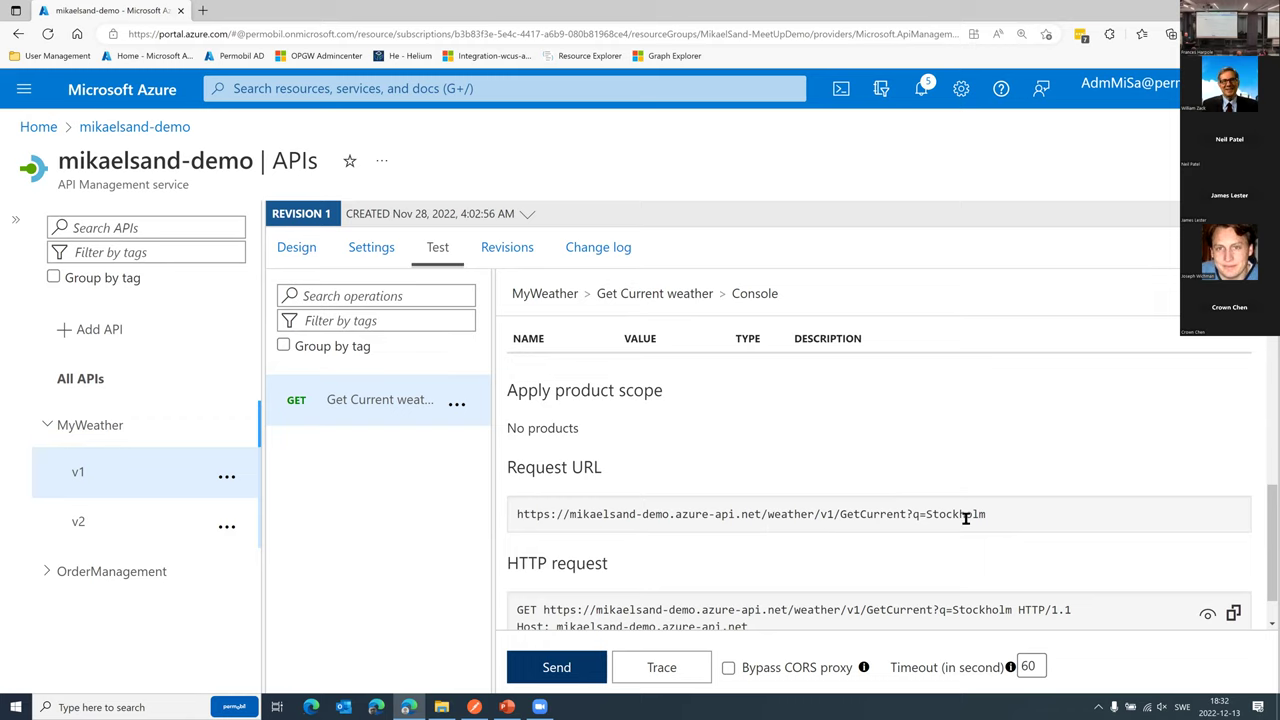
pyautogui.scroll(-1, 965, 515)
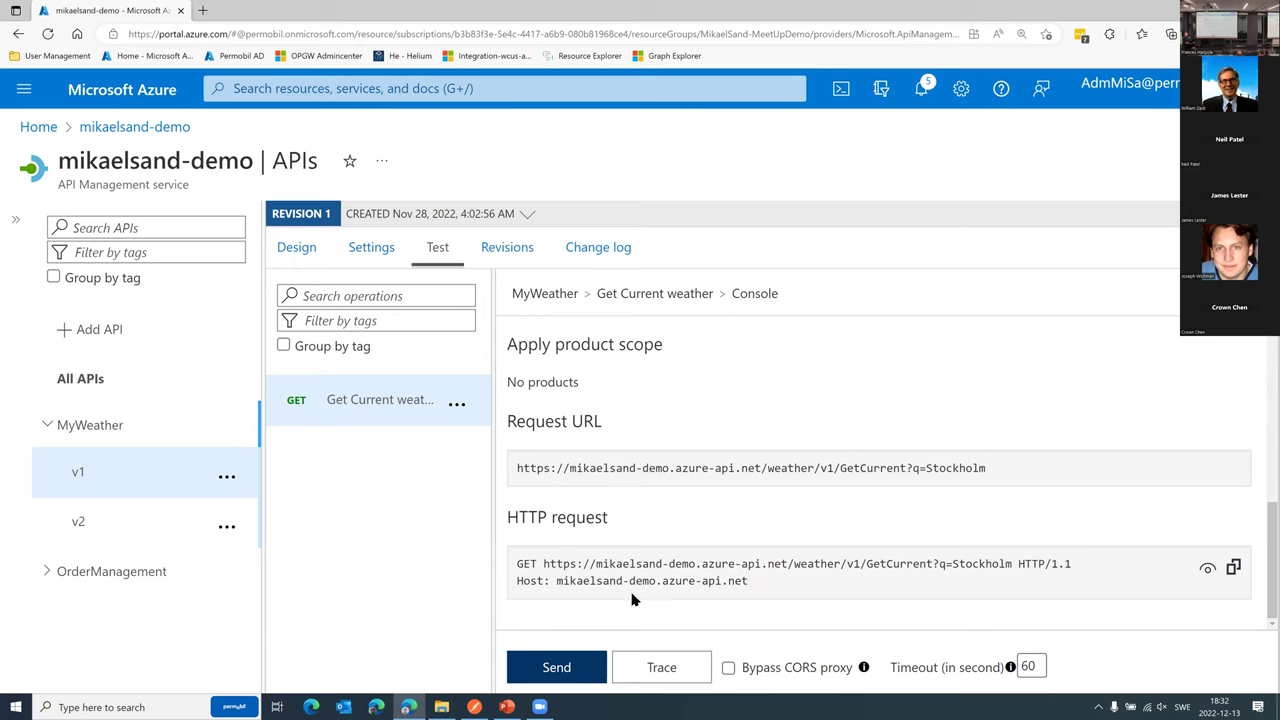
pyautogui.click(560, 669)
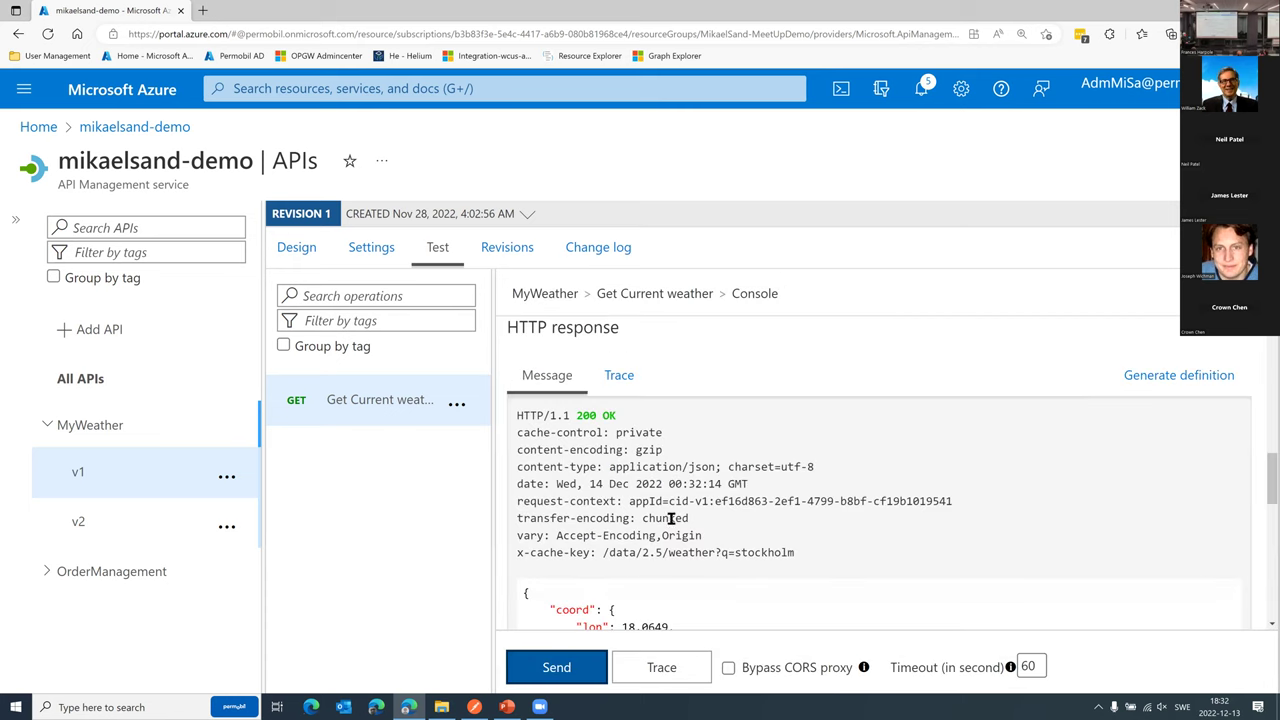
# Look through the HTTP response body and highlight the temp value in its main section
pyautogui.scroll(-1, 668, 510)
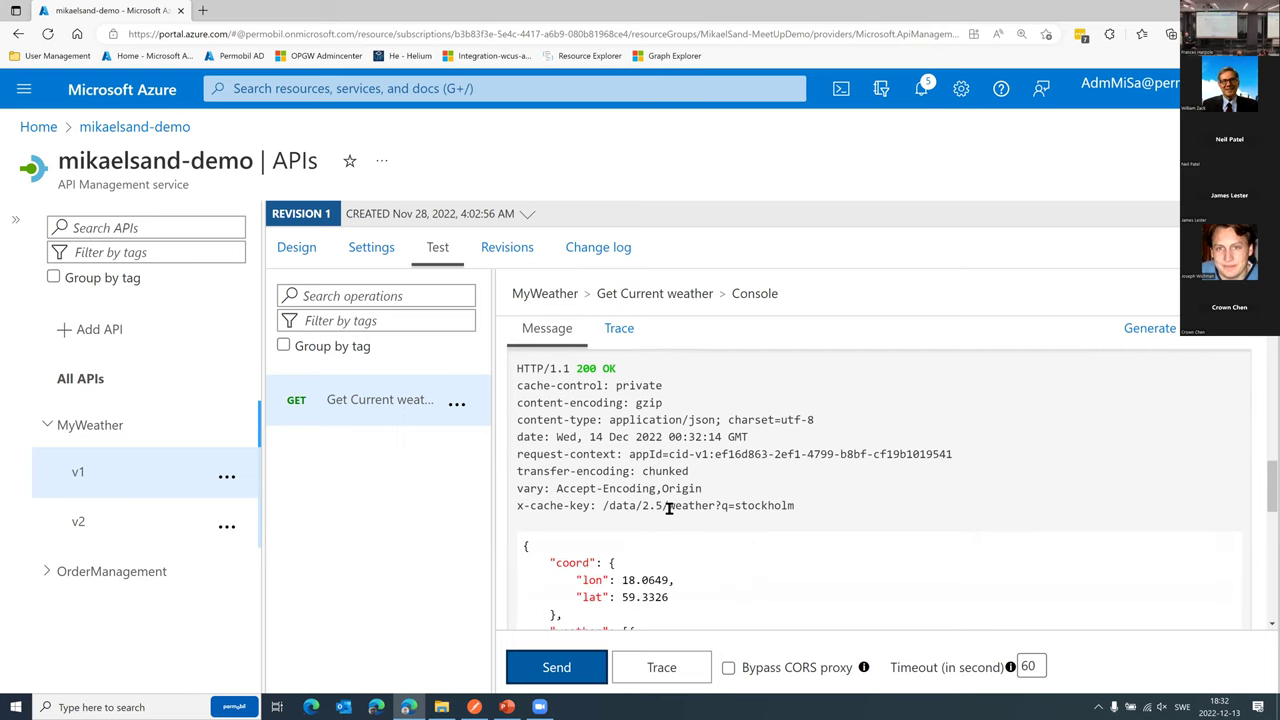
pyautogui.scroll(-1, 668, 508)
pyautogui.scroll(-3, 669, 508)
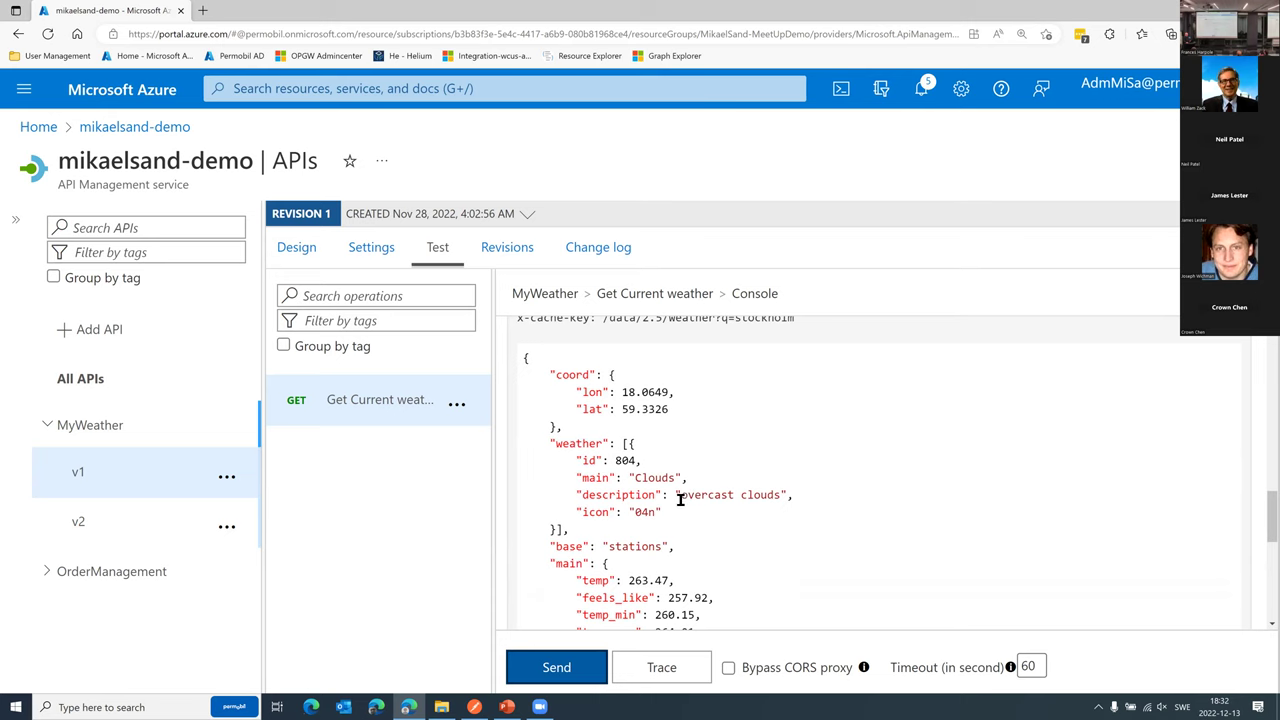
pyautogui.scroll(-2, 686, 494)
pyautogui.moveTo(626, 491); pyautogui.dragTo(713, 506)
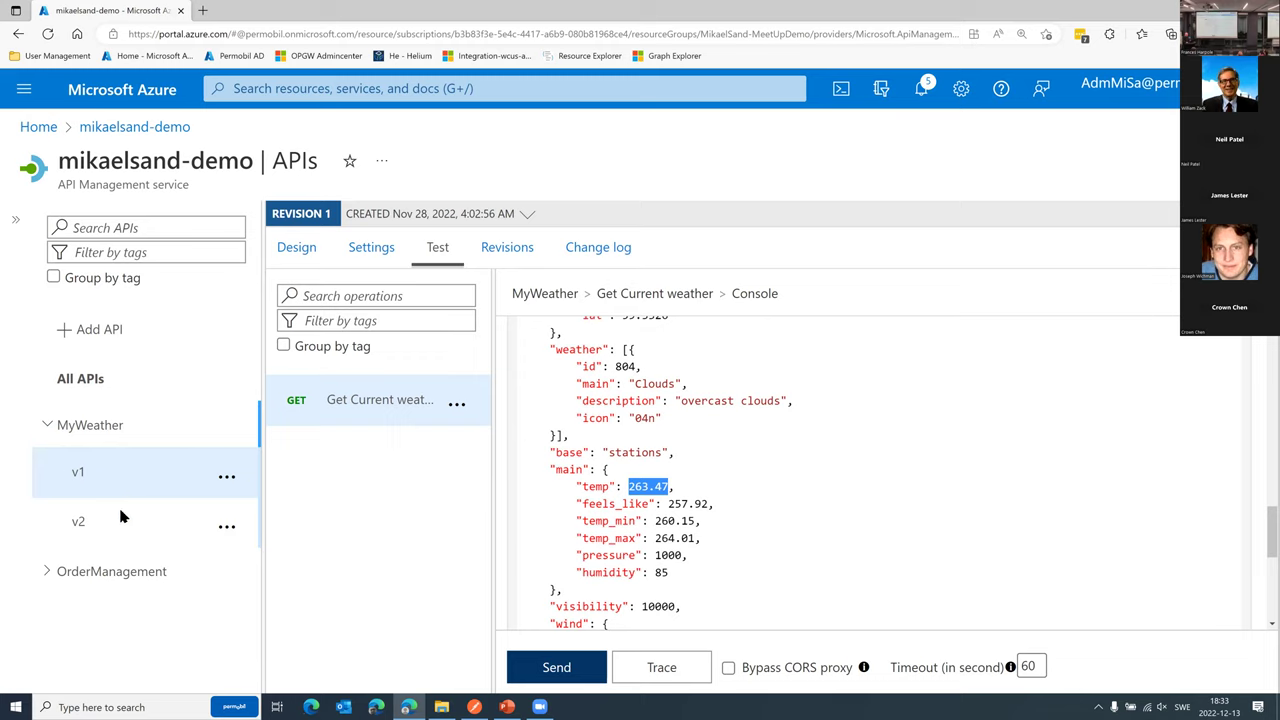
# Open the inbound policy code of Get Current weather in MyWeather v2 and highlight its appid query parameter policy
pyautogui.click(78, 521)
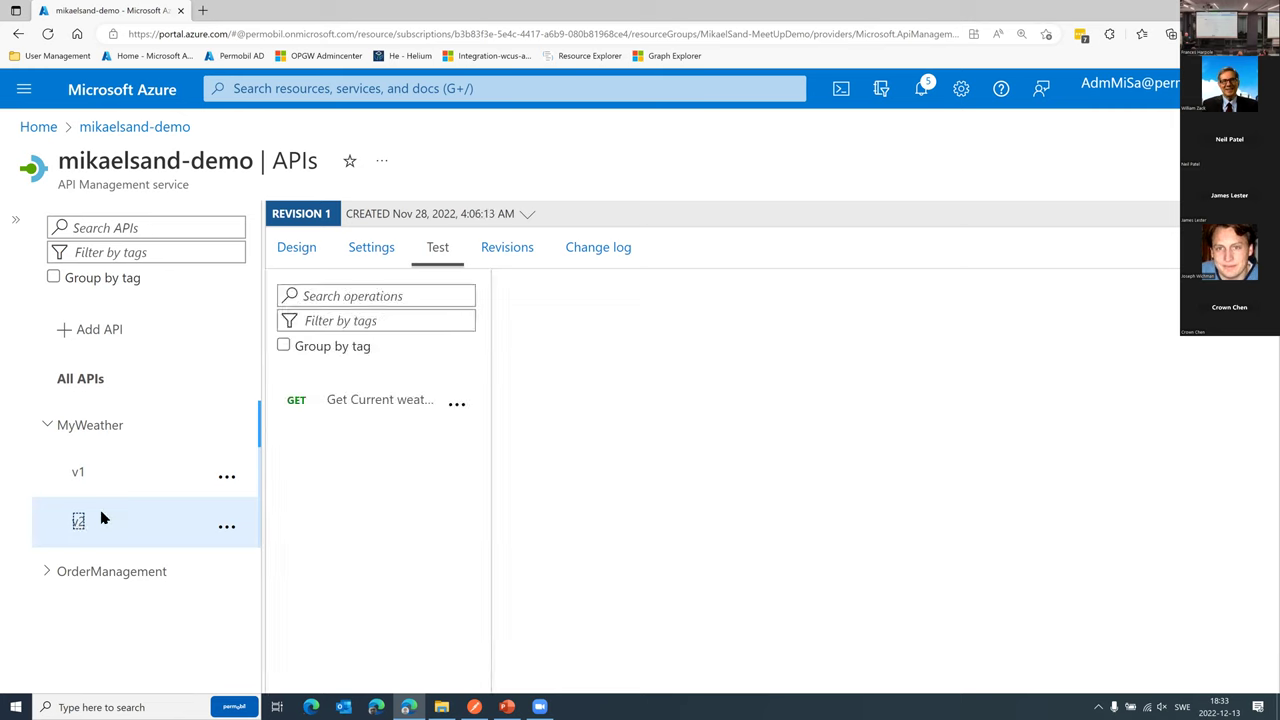
pyautogui.click(341, 402)
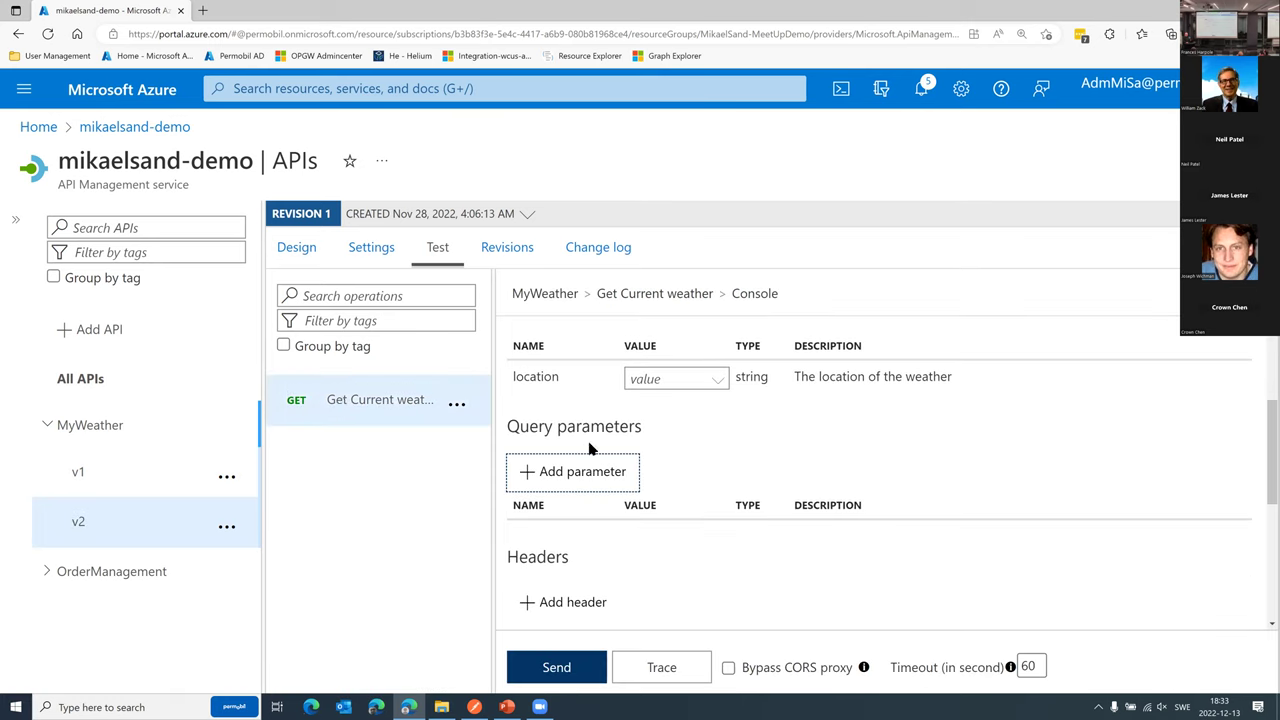
pyautogui.click(313, 254)
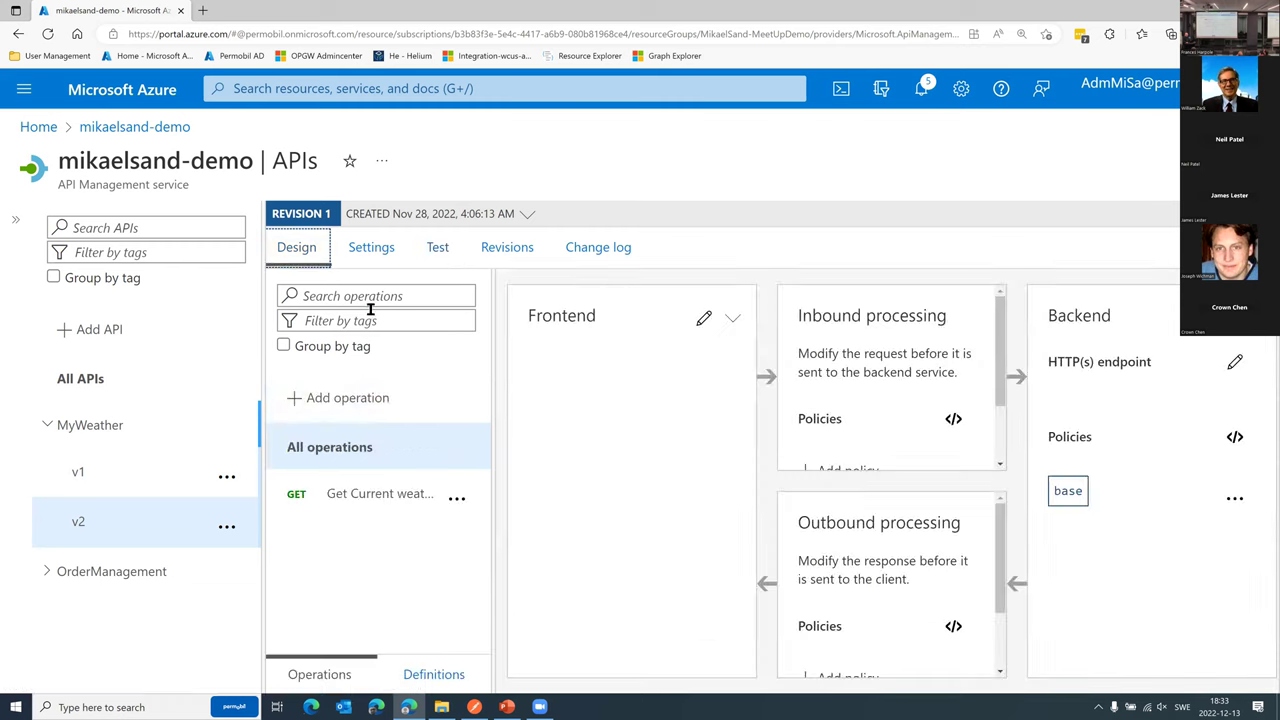
pyautogui.click(388, 500)
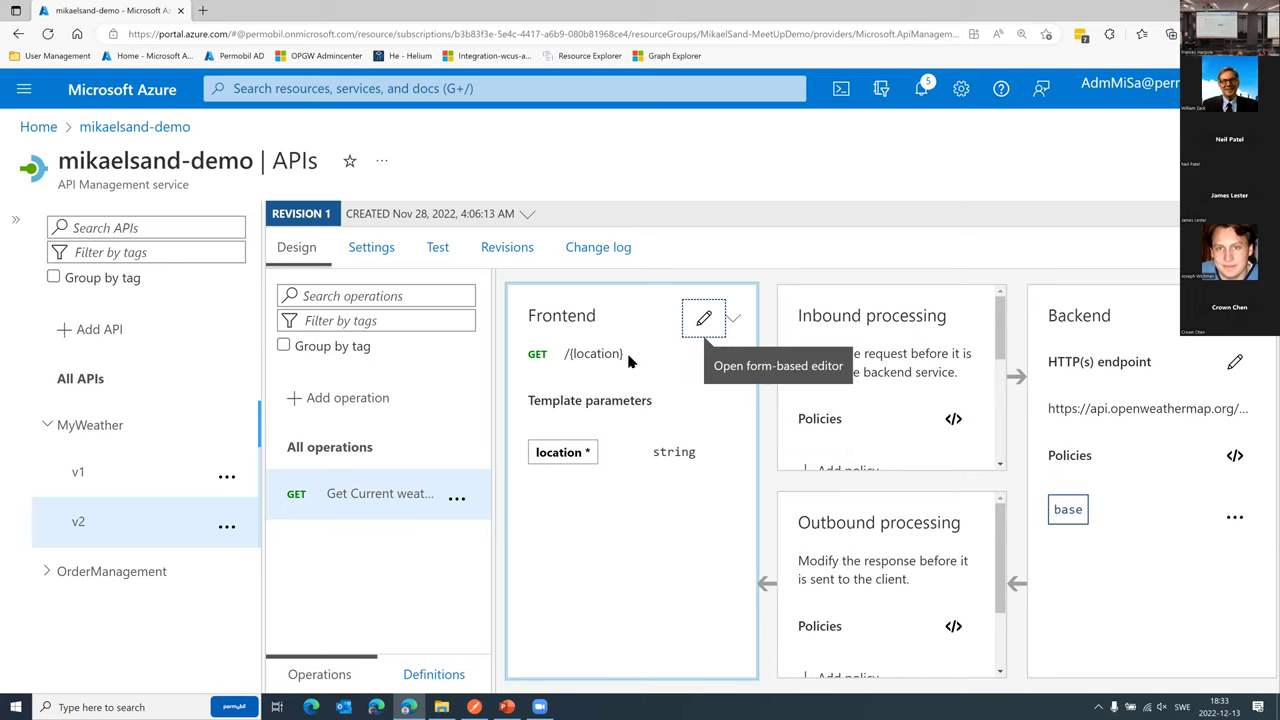
pyautogui.click(954, 418)
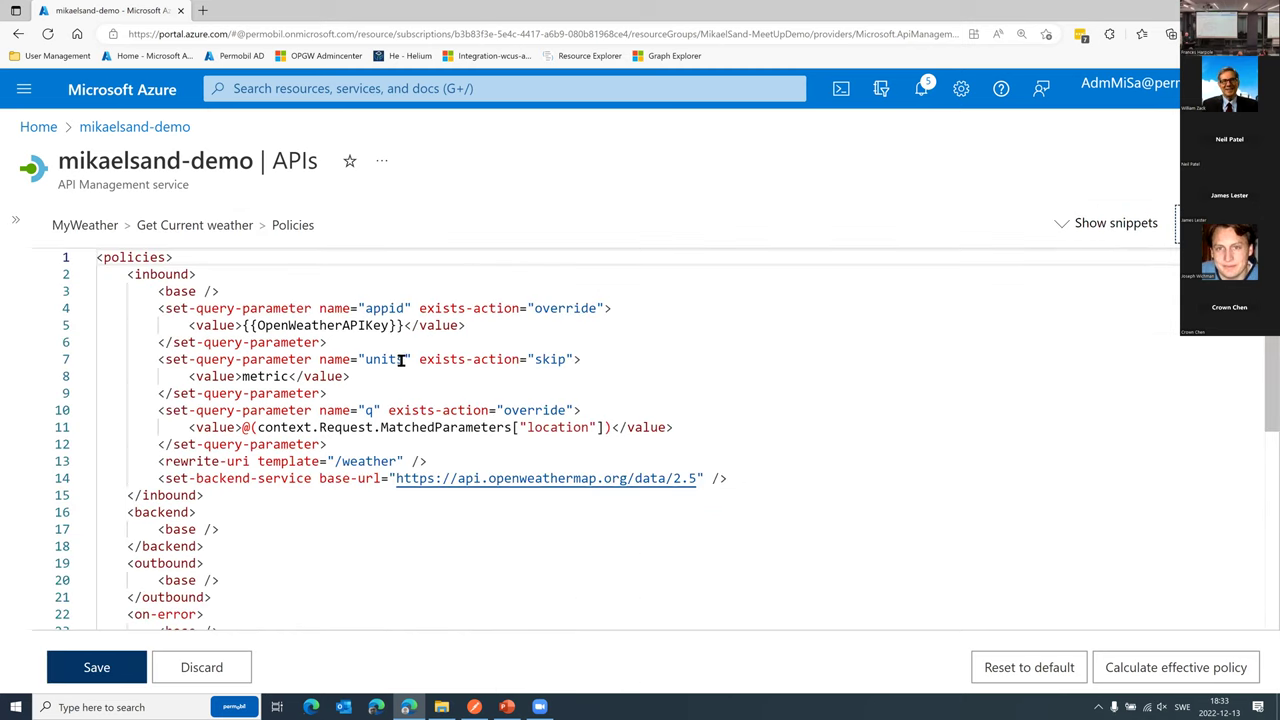
pyautogui.moveTo(152, 310); pyautogui.dragTo(409, 346)
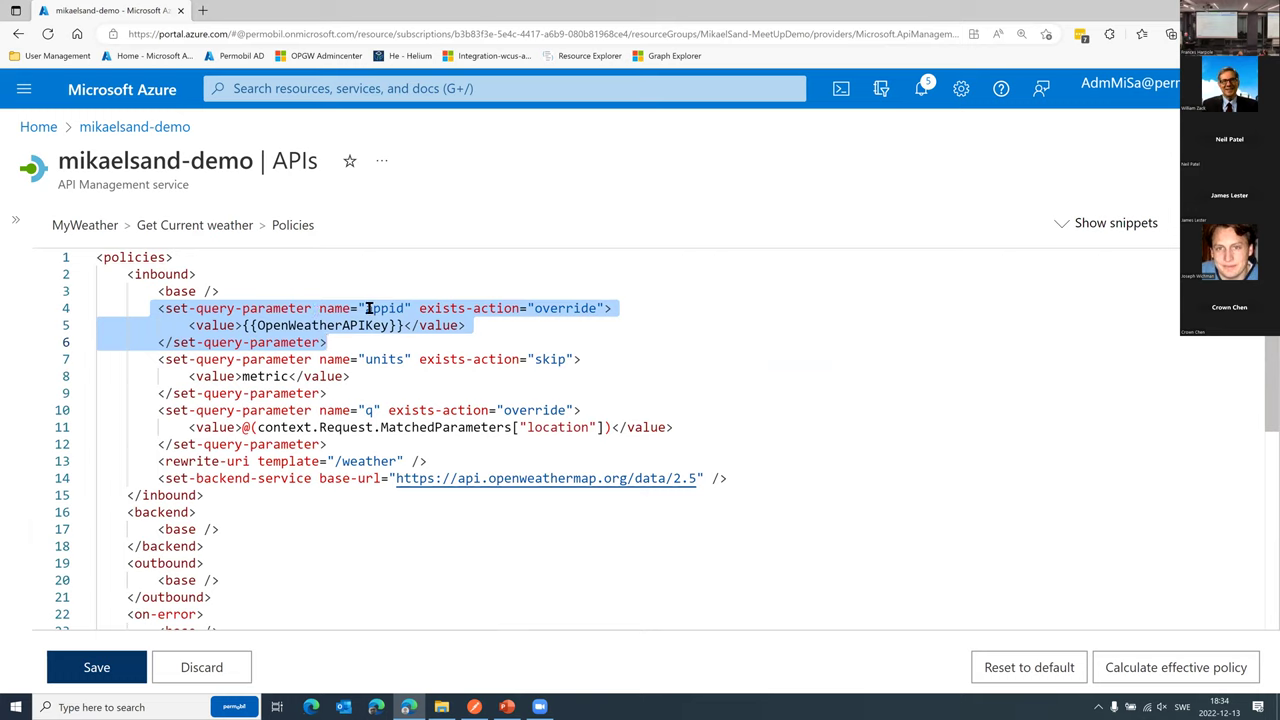
pyautogui.doubleClick(370, 308)
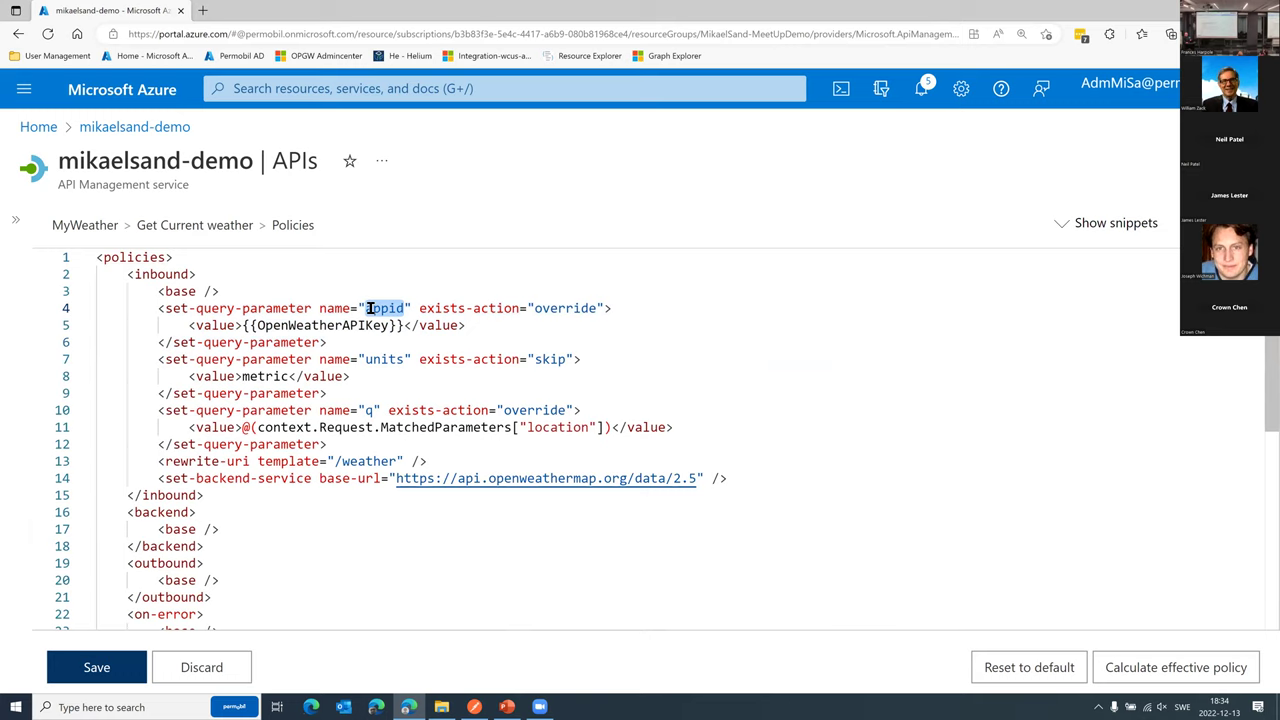
# Highlight the OpenWeatherAPIKey reference, the metric units value and the context.Request part of the q parameter in the inbound policy
pyautogui.moveTo(244, 325); pyautogui.dragTo(406, 328)
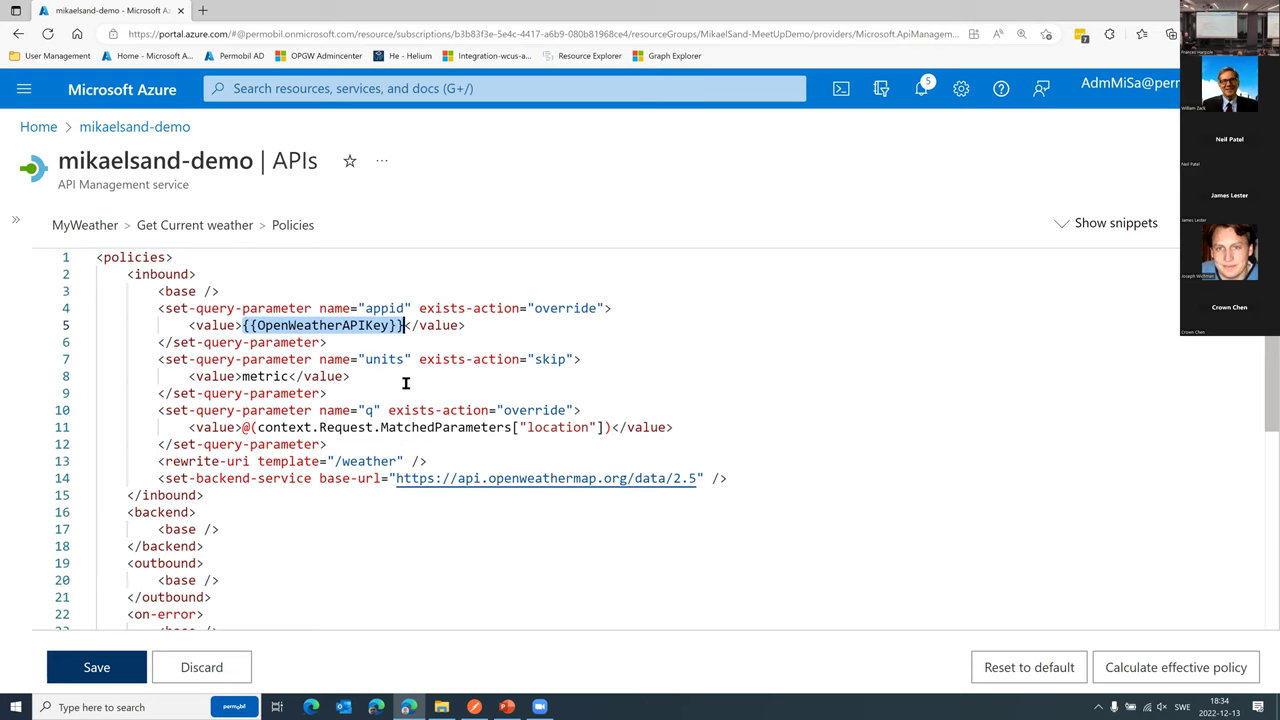
pyautogui.doubleClick(264, 376)
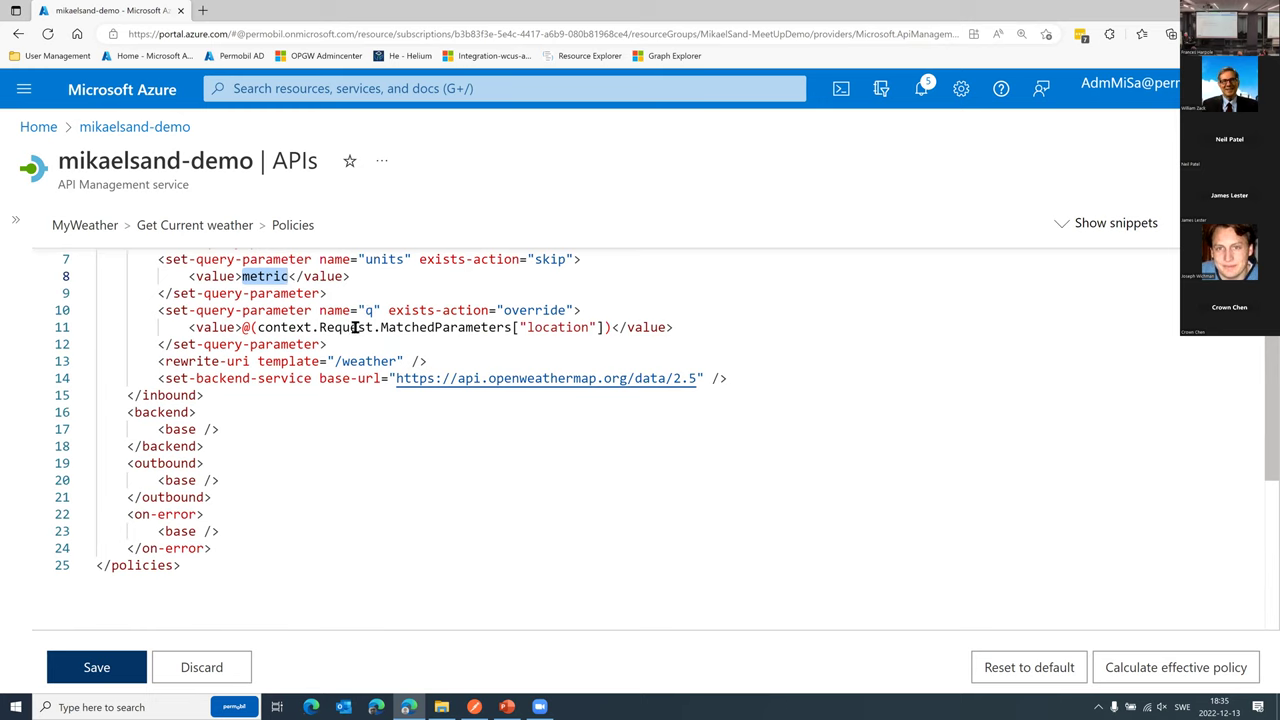
pyautogui.doubleClick(276, 327)
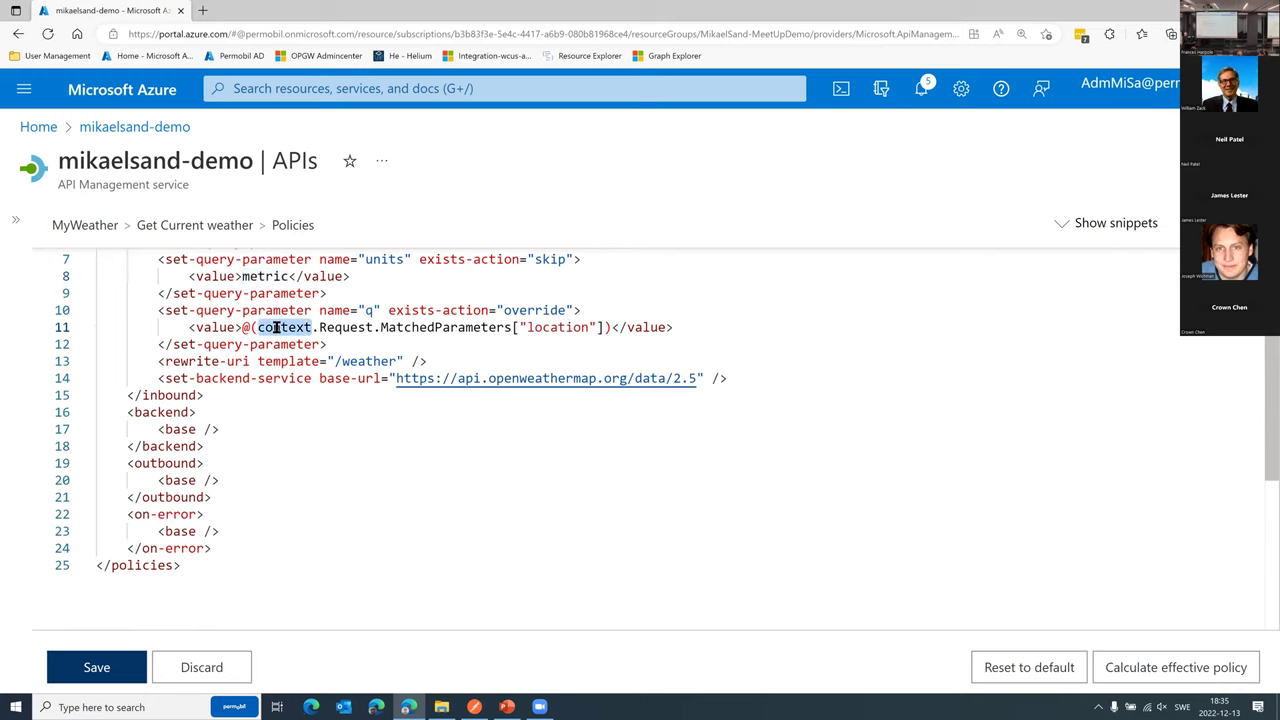
pyautogui.doubleClick(345, 327)
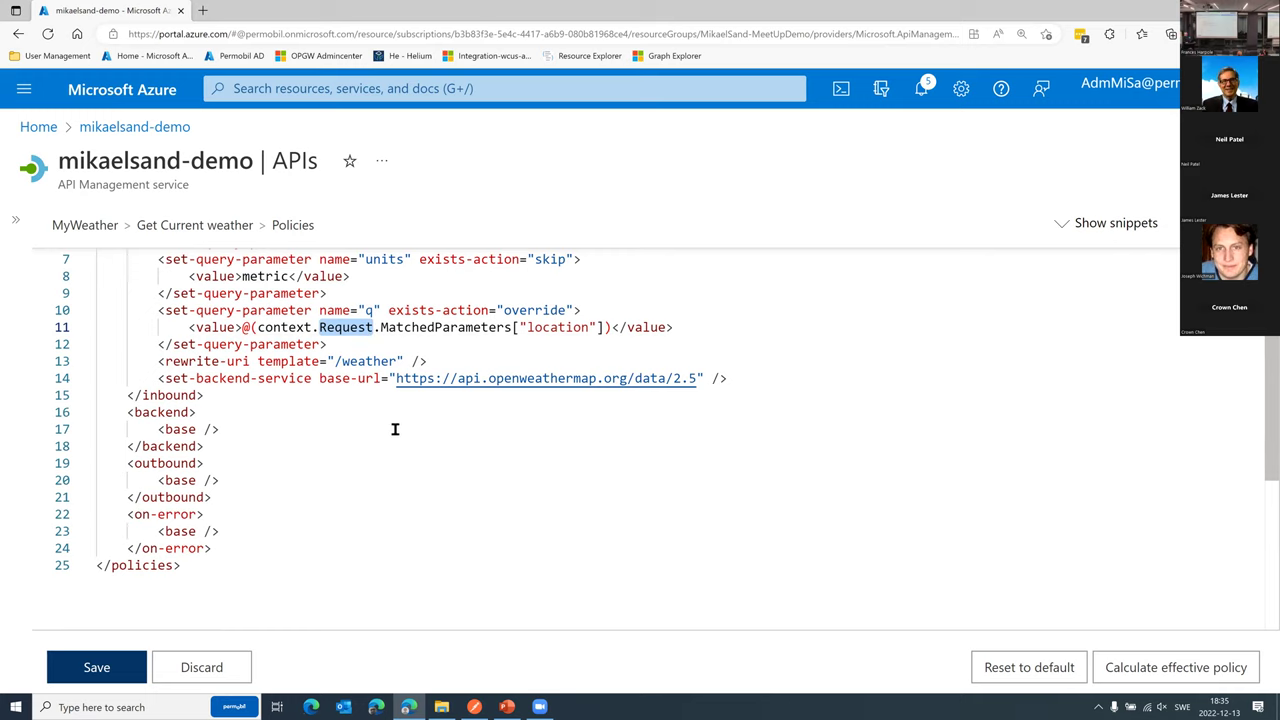
# Switch to Postman and enlarge its interface by three zoom levels
pyautogui.click(476, 706)
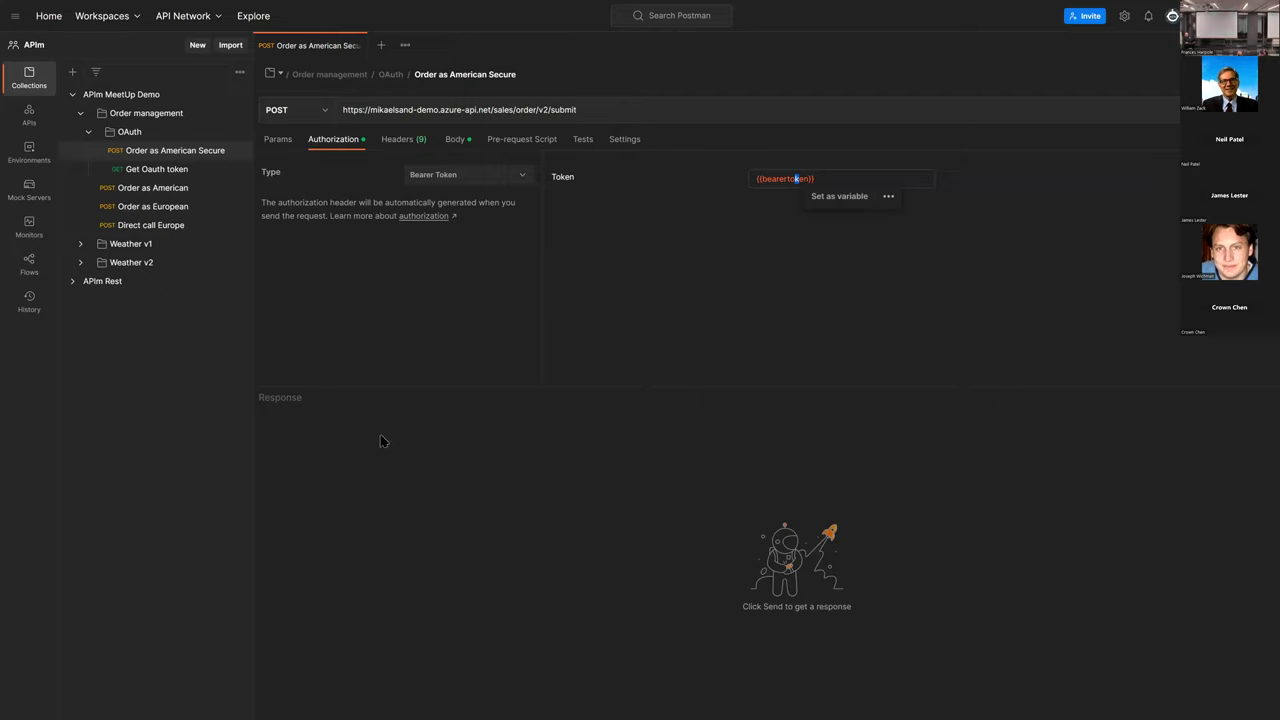
pyautogui.click(15, 16)
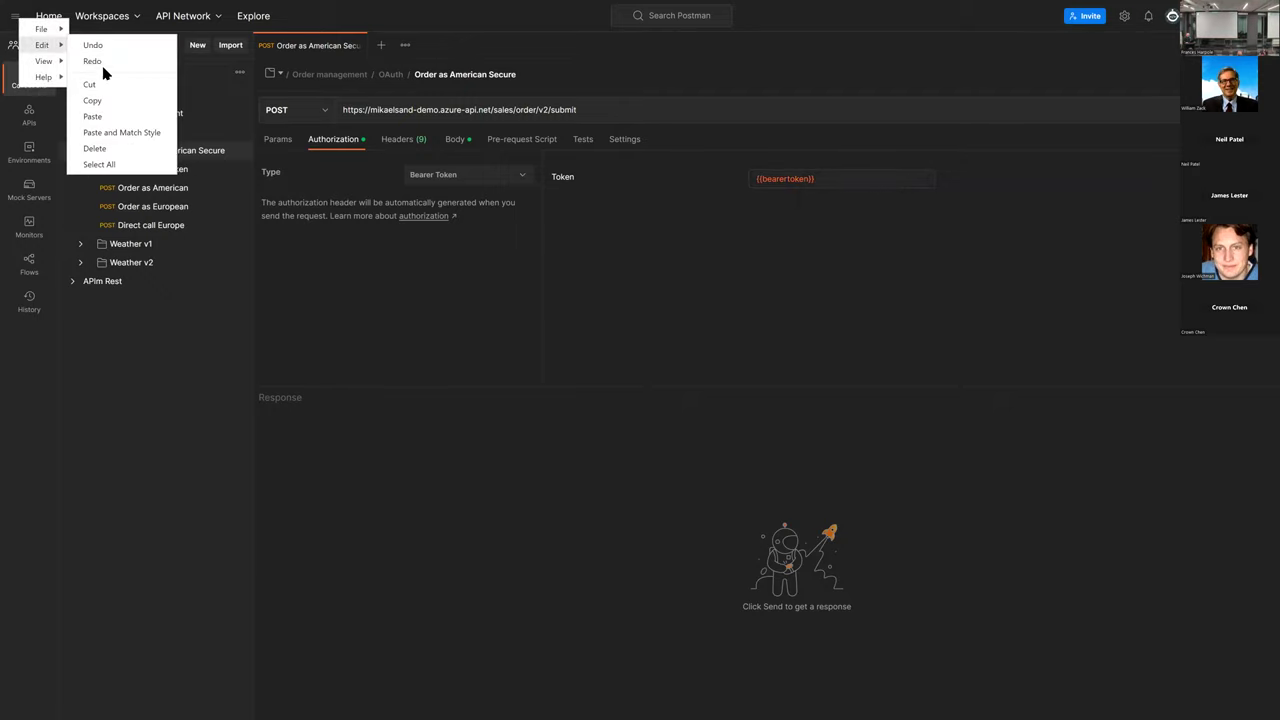
pyautogui.moveTo(63, 63)
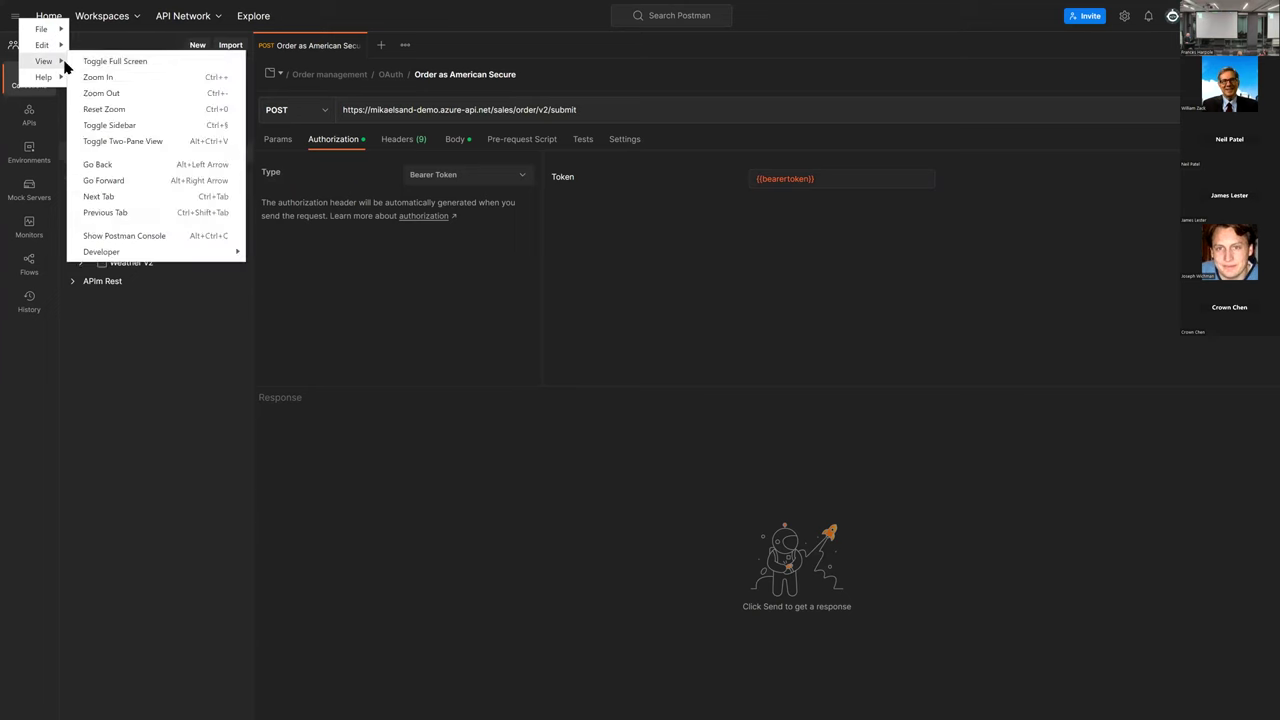
pyautogui.click(118, 78)
pyautogui.click(15, 16)
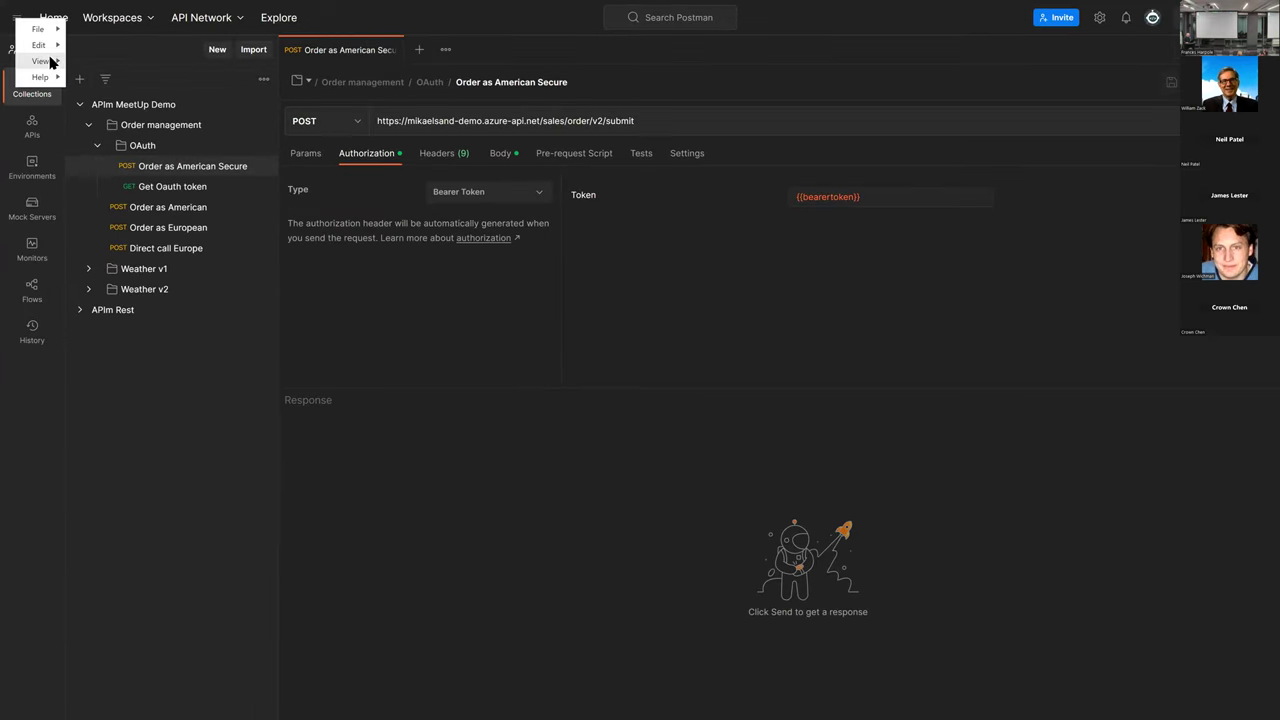
pyautogui.moveTo(40, 61)
pyautogui.click(143, 78)
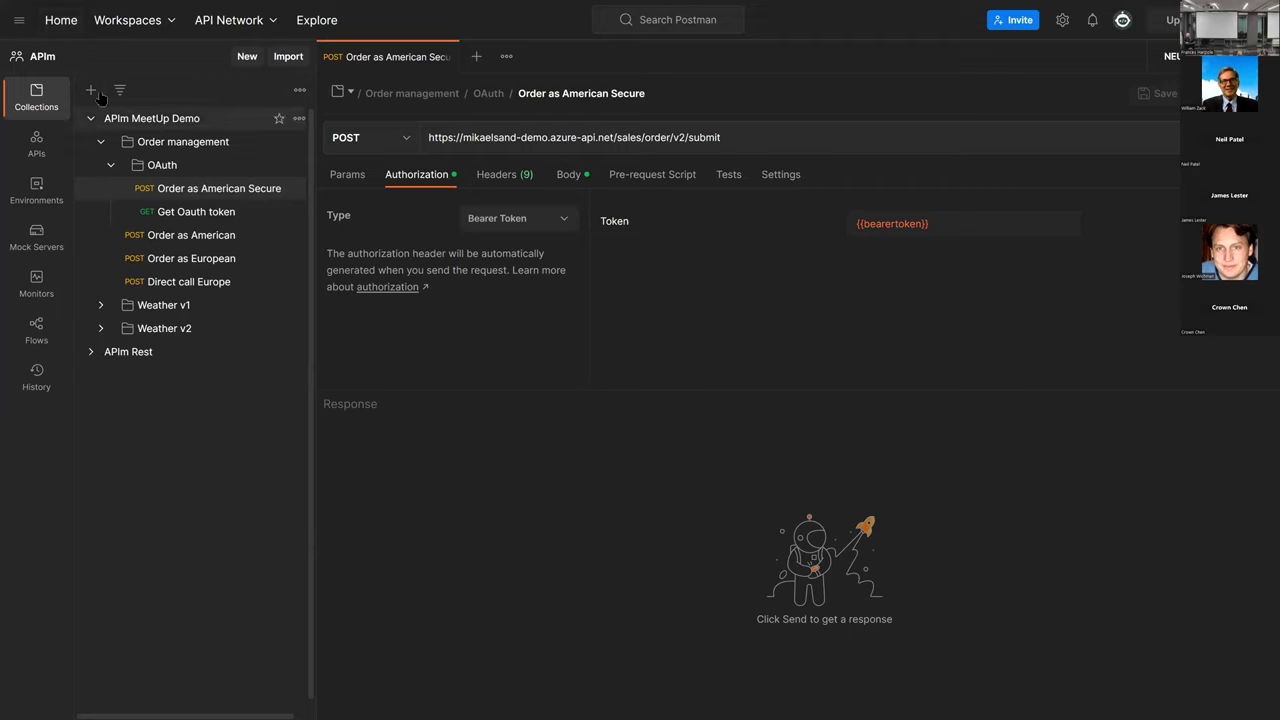
pyautogui.click(18, 22)
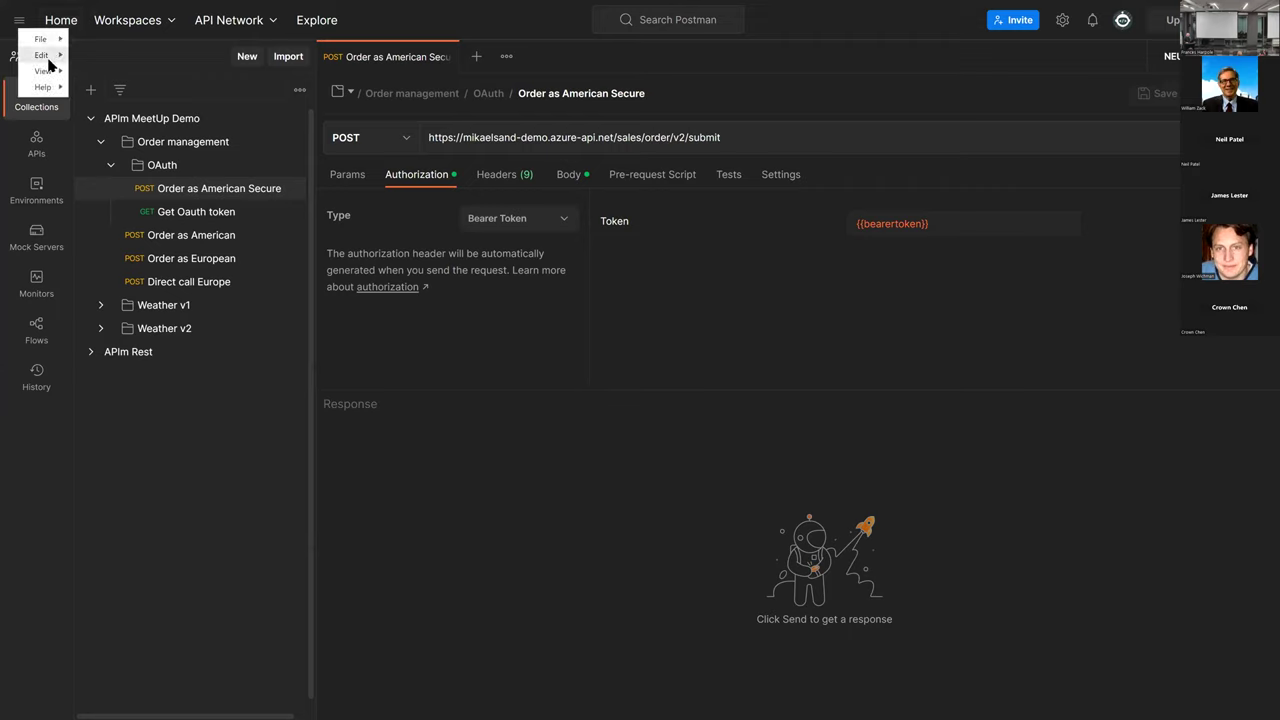
pyautogui.moveTo(44, 71)
pyautogui.click(124, 96)
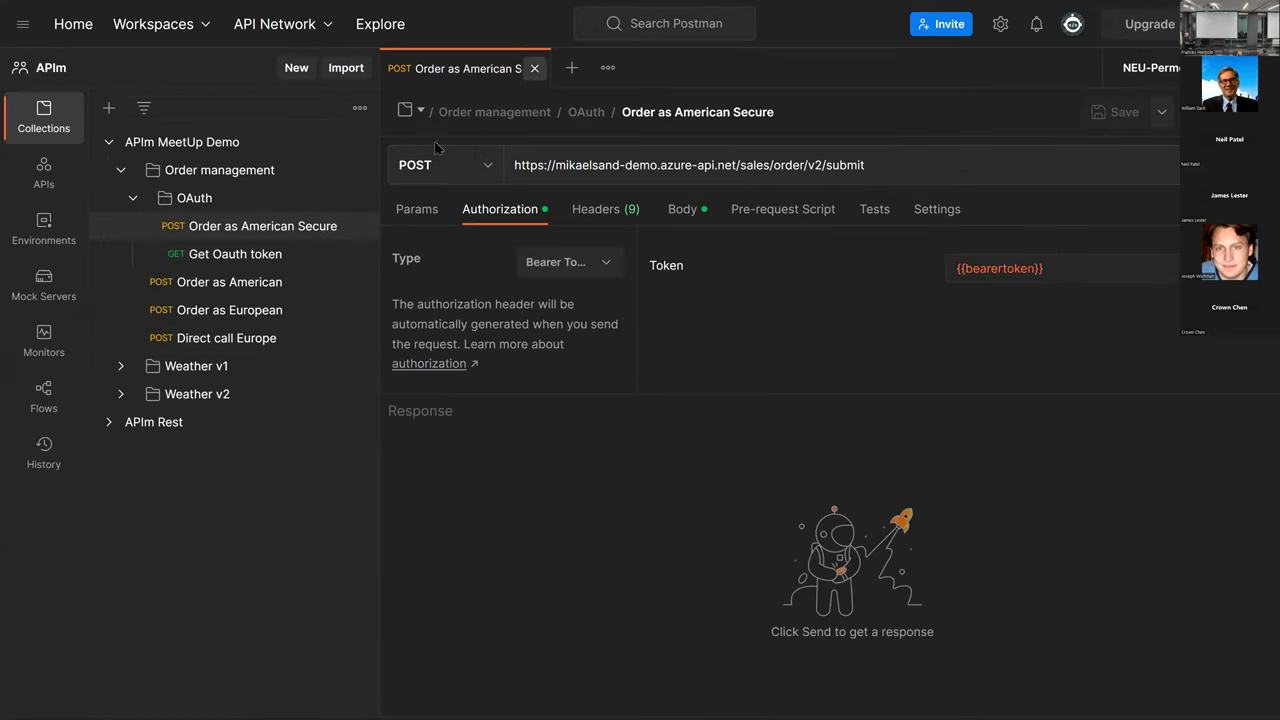
# Close the Order as American Secure request, collapse the Order management folder and open Get Current weather from Weather v2
pyautogui.click(540, 68)
pyautogui.click(131, 200)
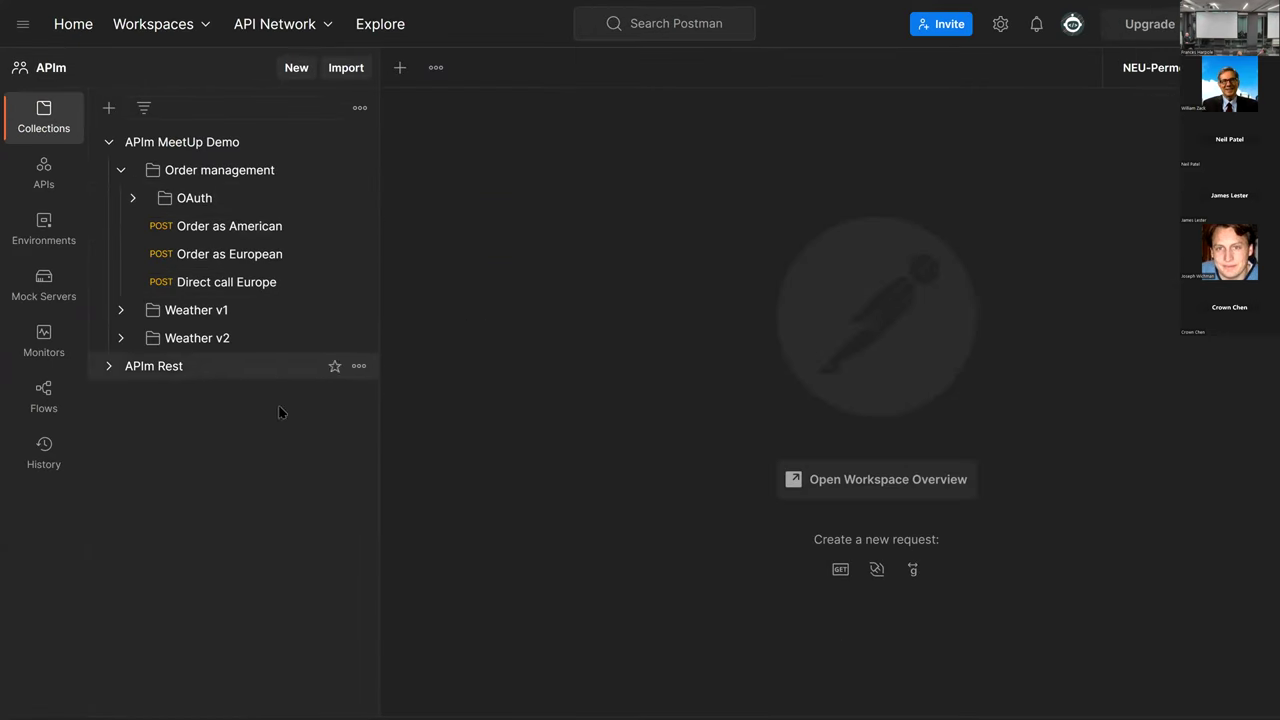
pyautogui.click(121, 171)
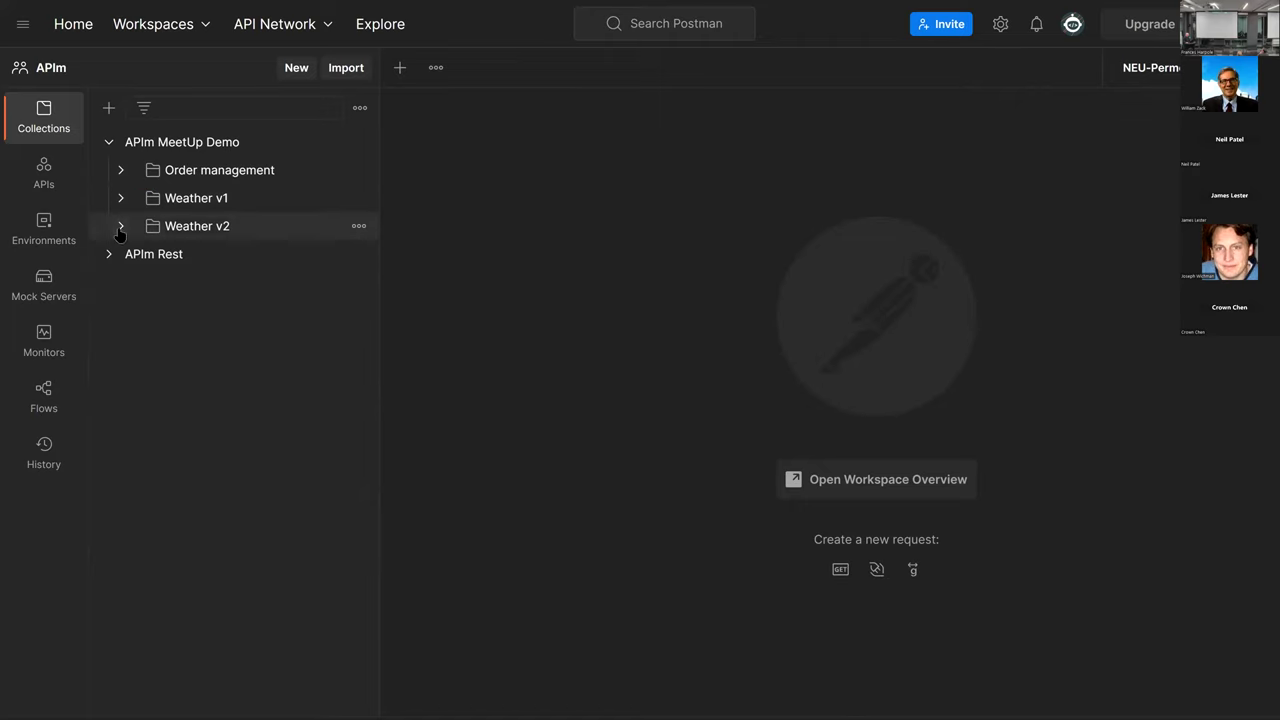
pyautogui.click(121, 227)
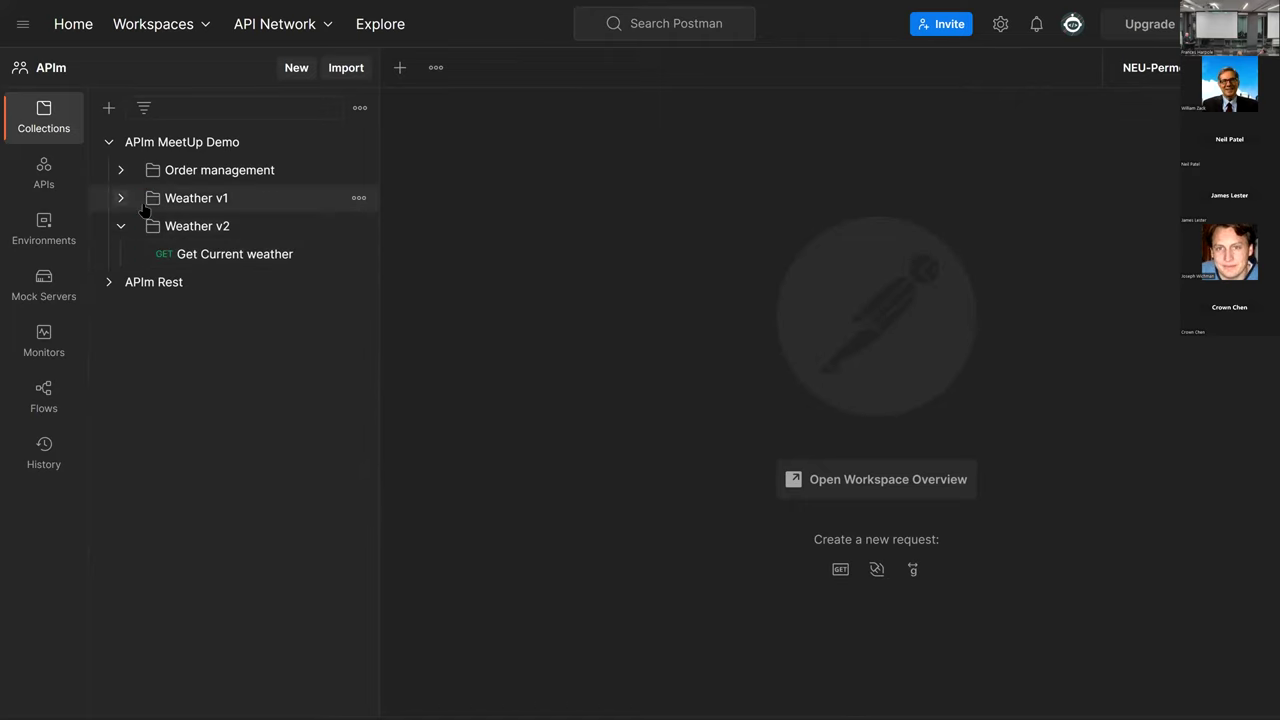
pyautogui.click(240, 256)
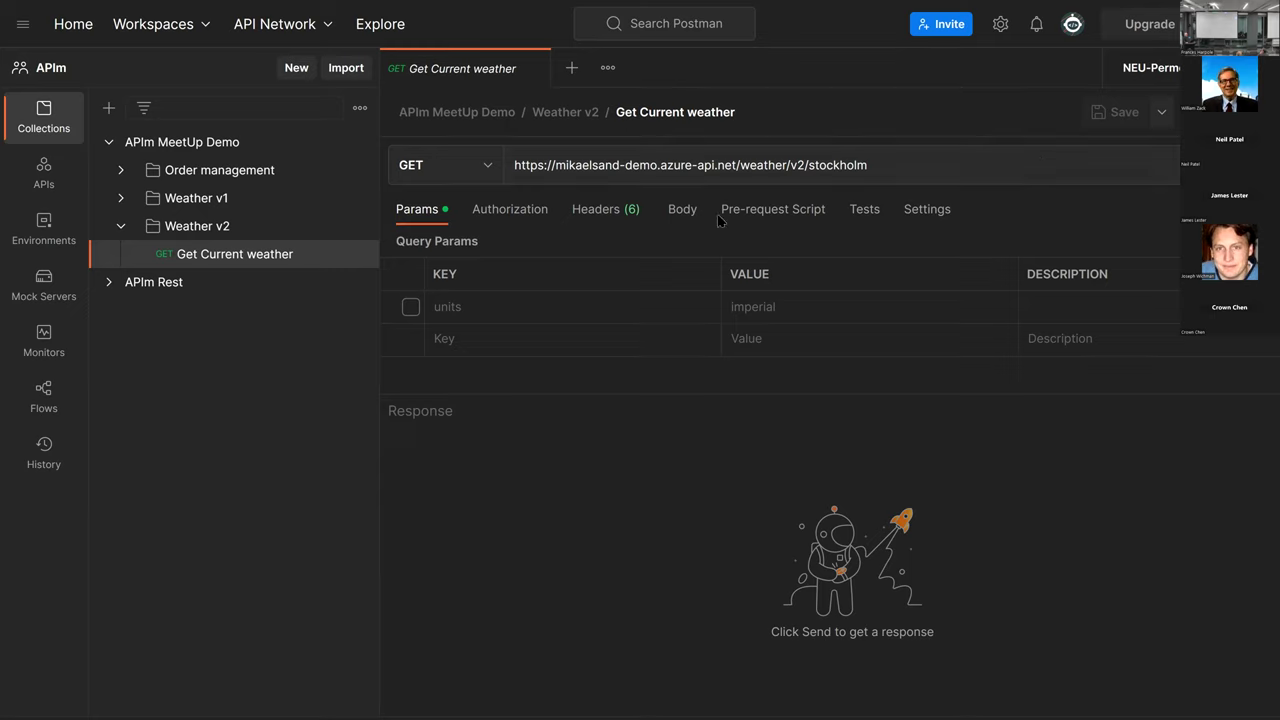
# Send the v2 request for stockholm, enlarge the response area and highlight the temp value in the main section
pyautogui.click(1172, 163)
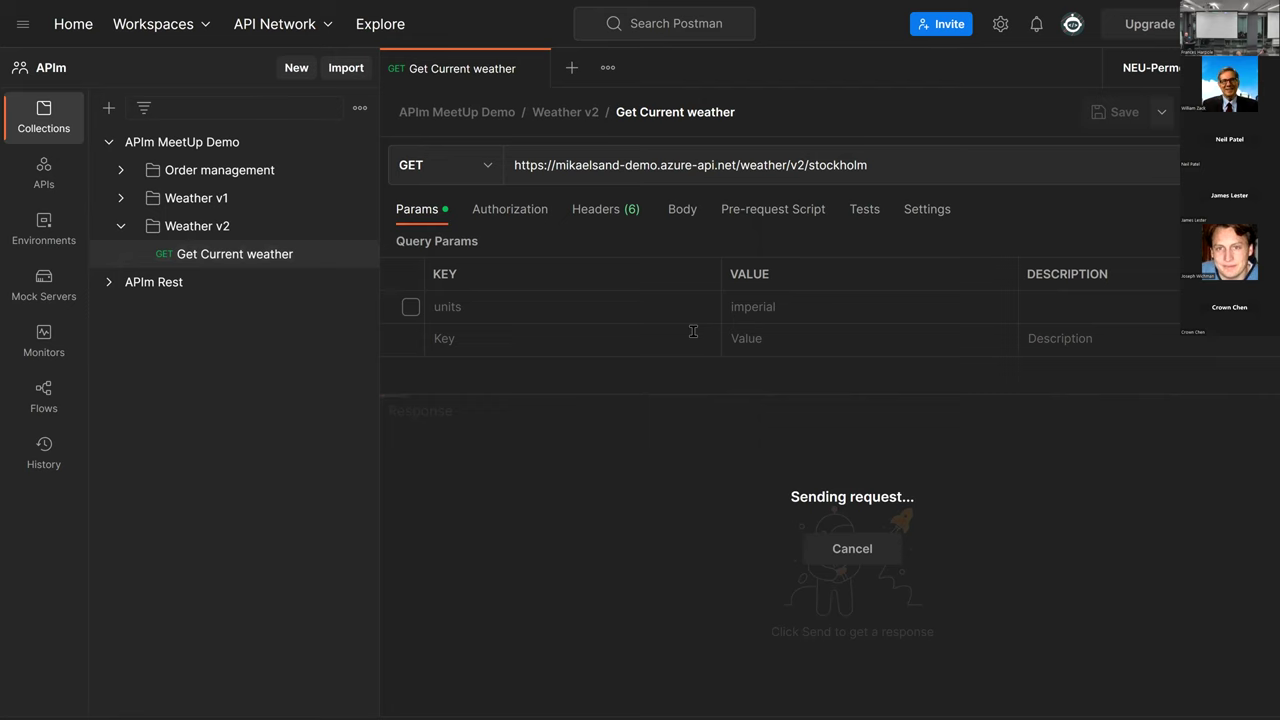
pyautogui.moveTo(755, 400); pyautogui.dragTo(754, 360)
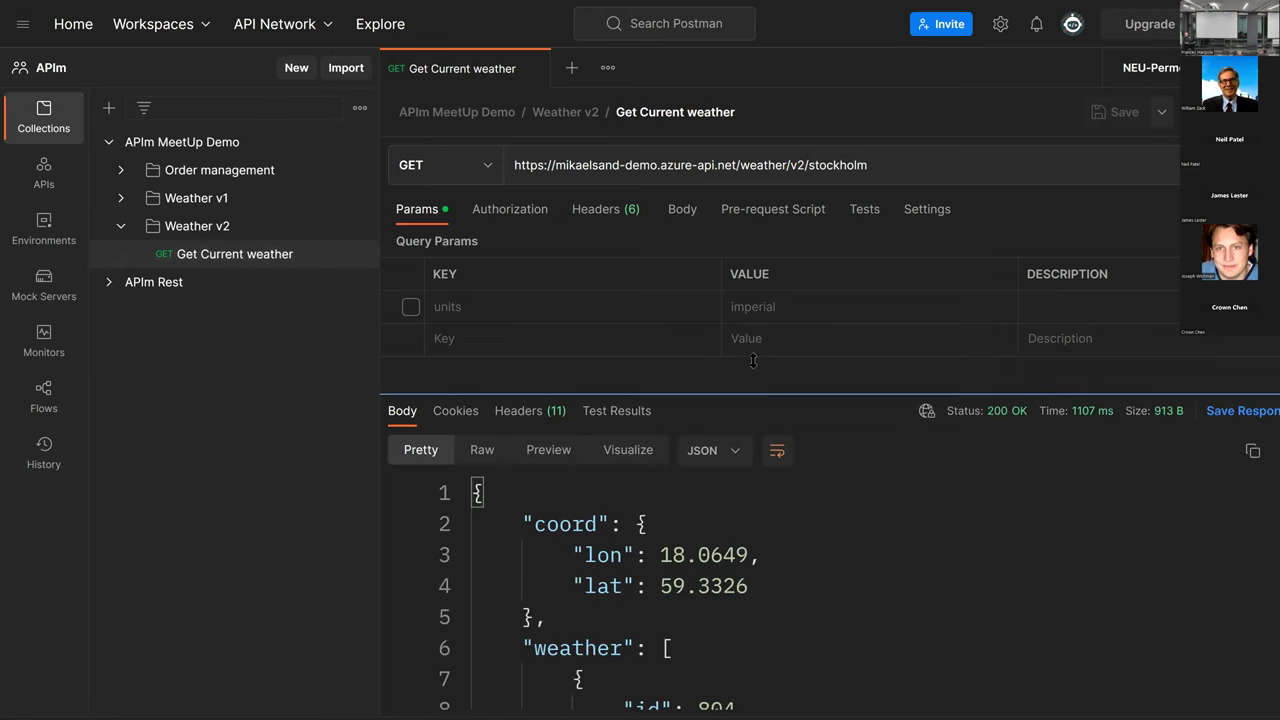
pyautogui.scroll(-5, 690, 520)
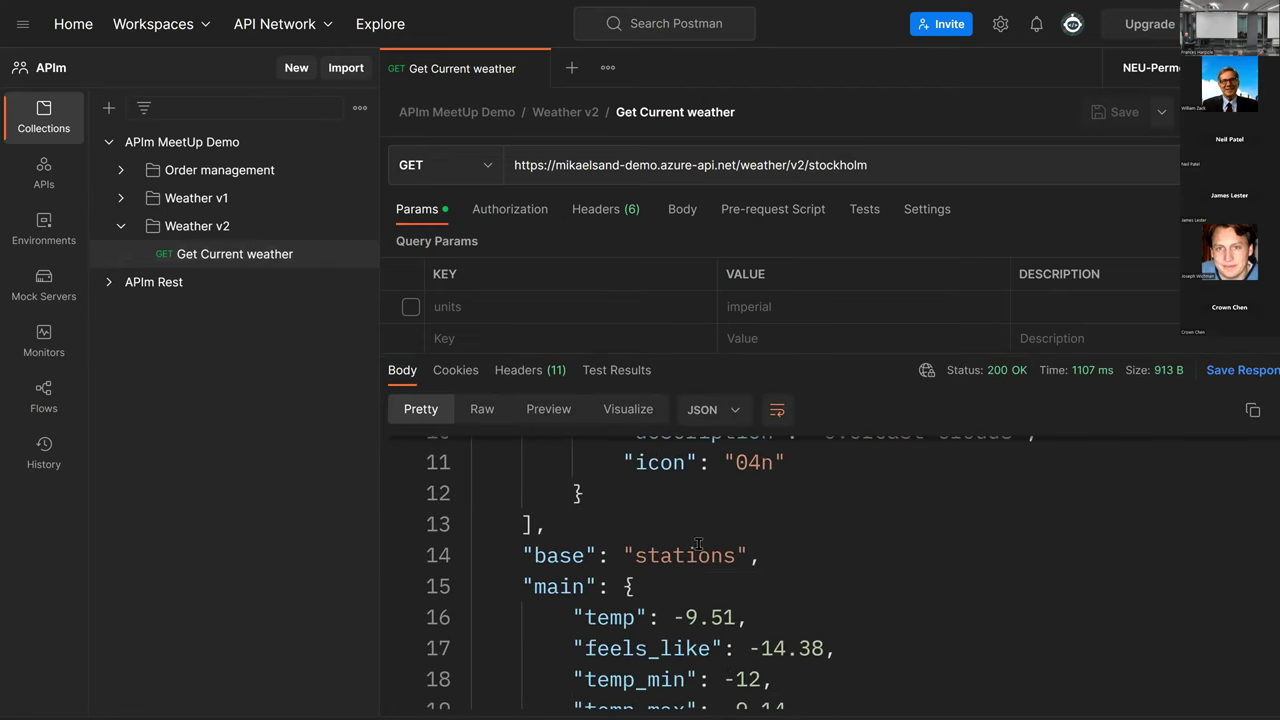
pyautogui.moveTo(674, 517); pyautogui.dragTo(748, 517)
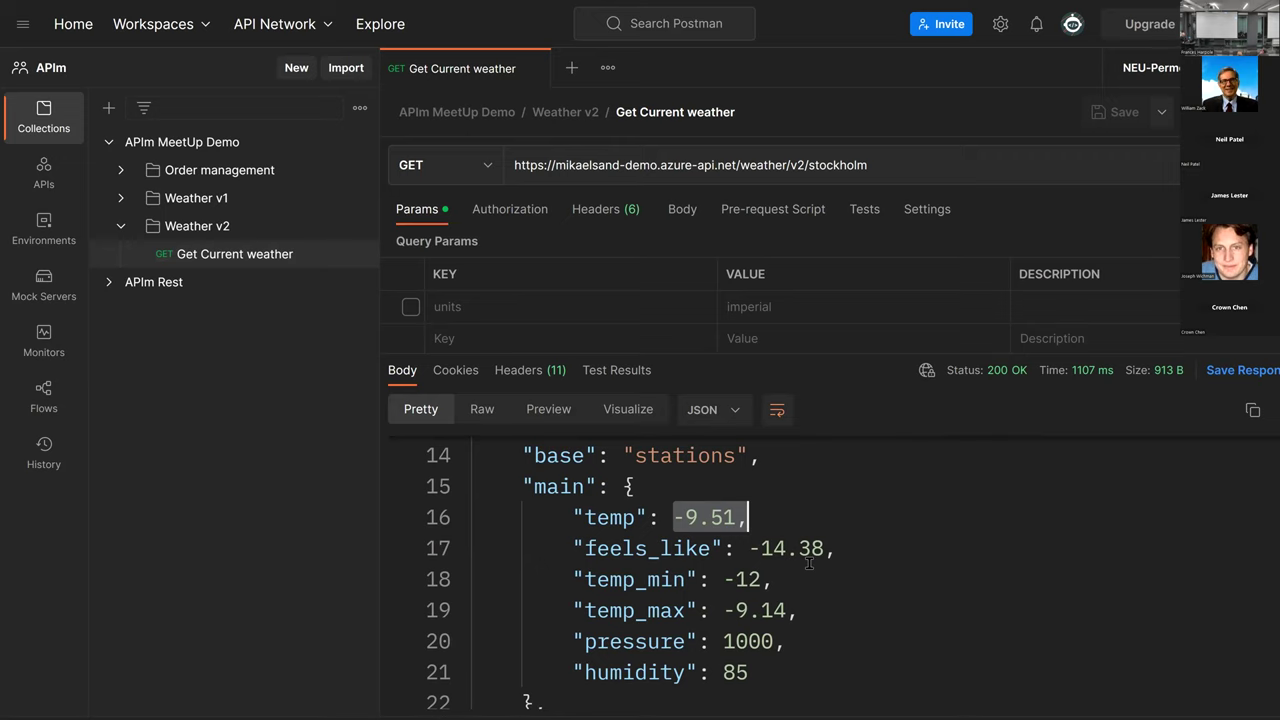
# Enable the units=imperial query parameter, resend the v2 request and highlight the returned temp value
pyautogui.click(411, 307)
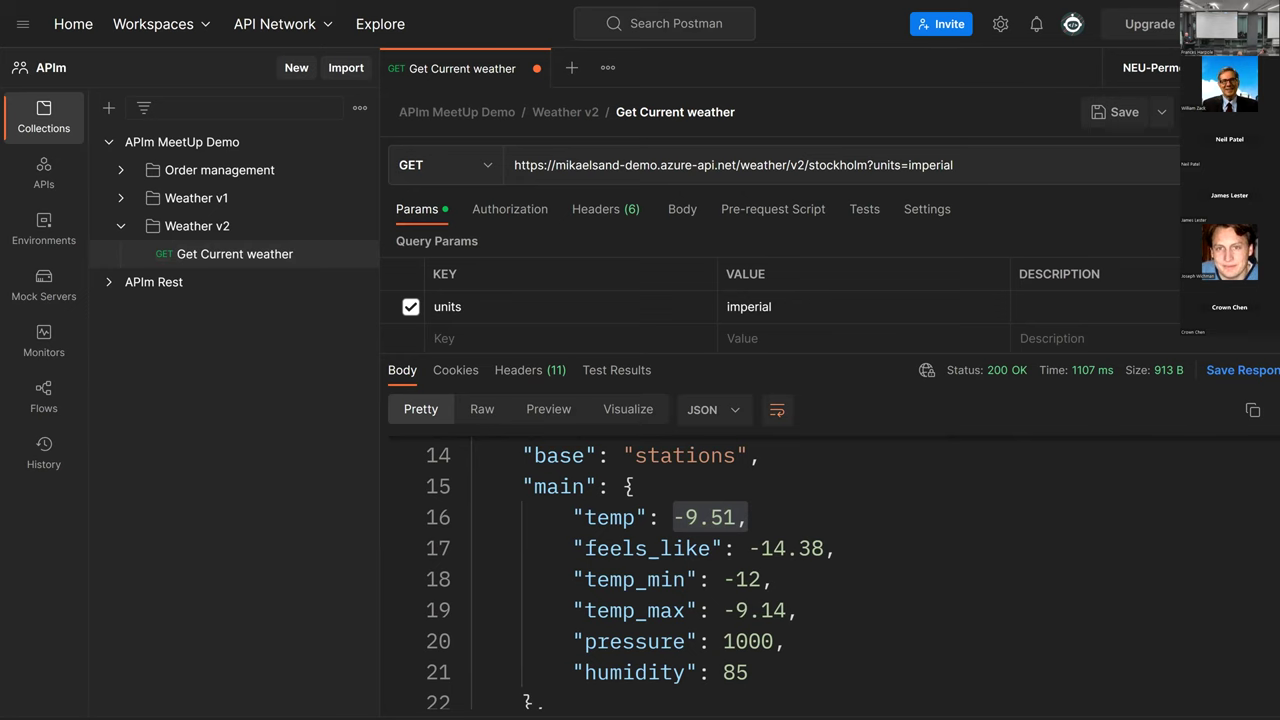
pyautogui.hotkey('ctrl', 'Return')
pyautogui.scroll(-1, 744, 552)
pyautogui.scroll(-4, 744, 552)
pyautogui.click(676, 517)
pyautogui.keyDown('shift'); pyautogui.click(718, 516); pyautogui.keyUp('shift')
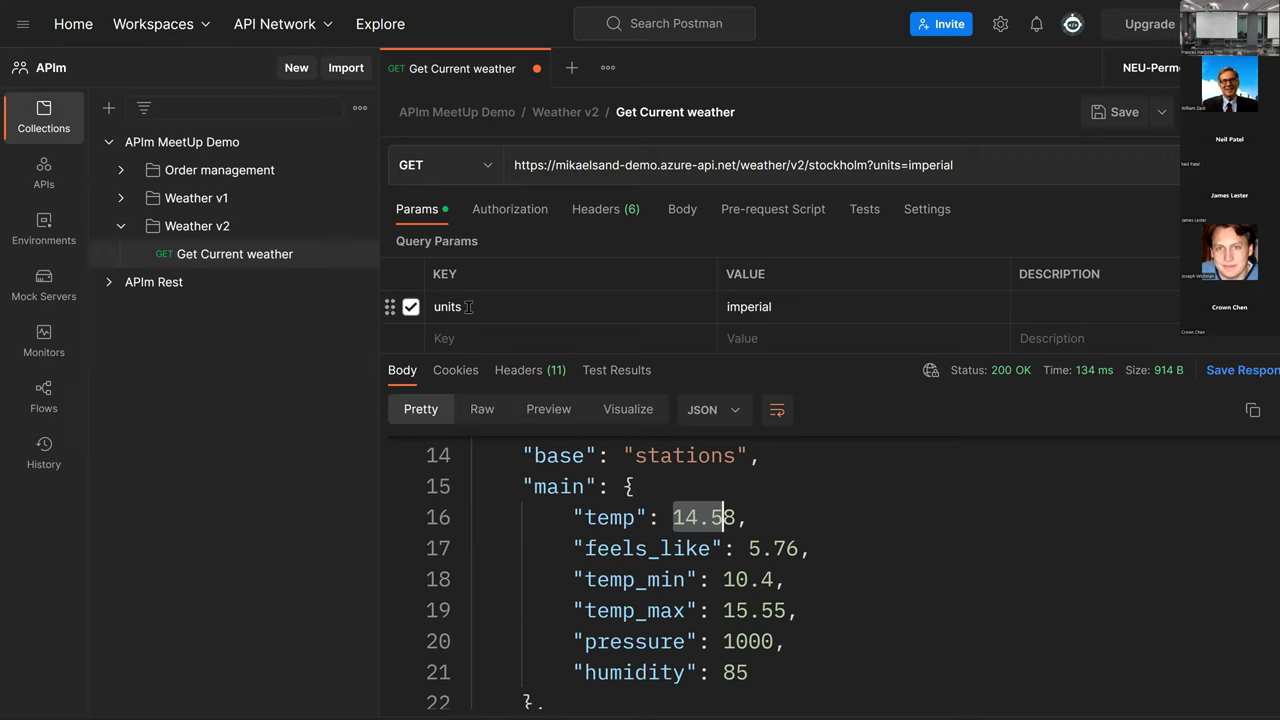
# Highlight weather/v2/ in the request URL, open Get Current weather from Weather v1 and highlight weather/v1/ in its URL for comparison
pyautogui.doubleClick(760, 165)
pyautogui.moveTo(794, 163); pyautogui.dragTo(810, 165)
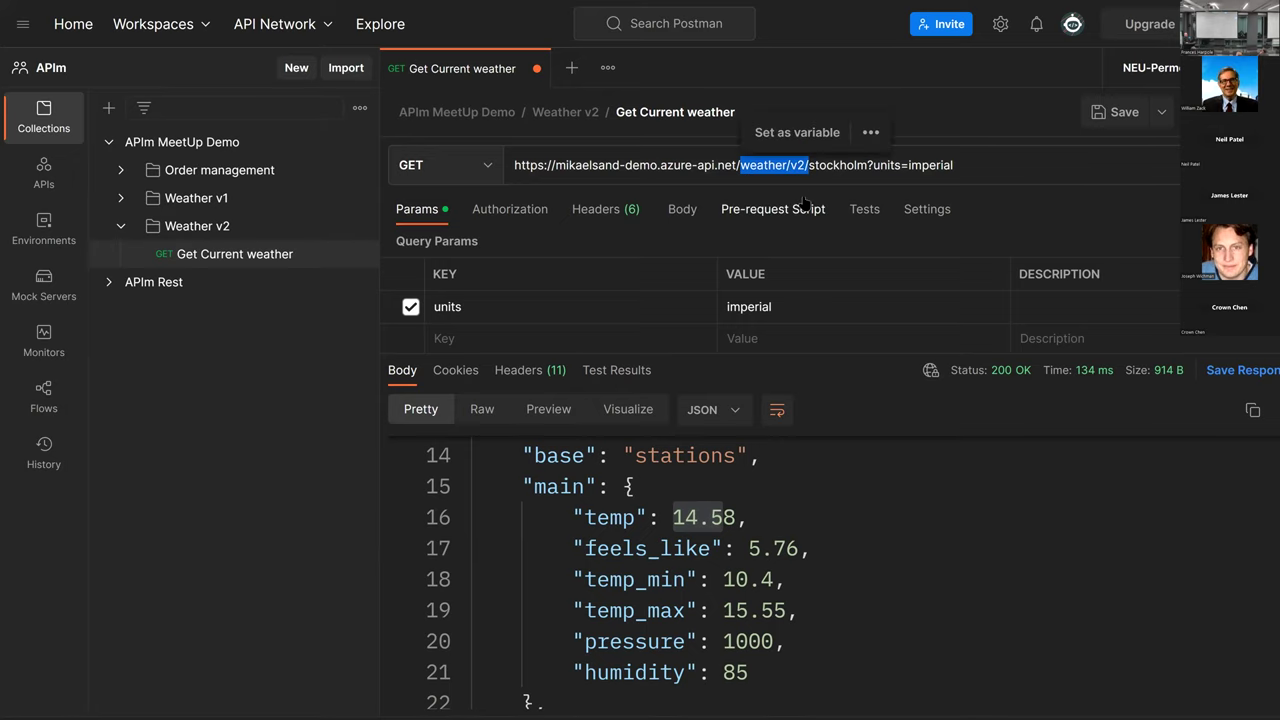
pyautogui.click(121, 198)
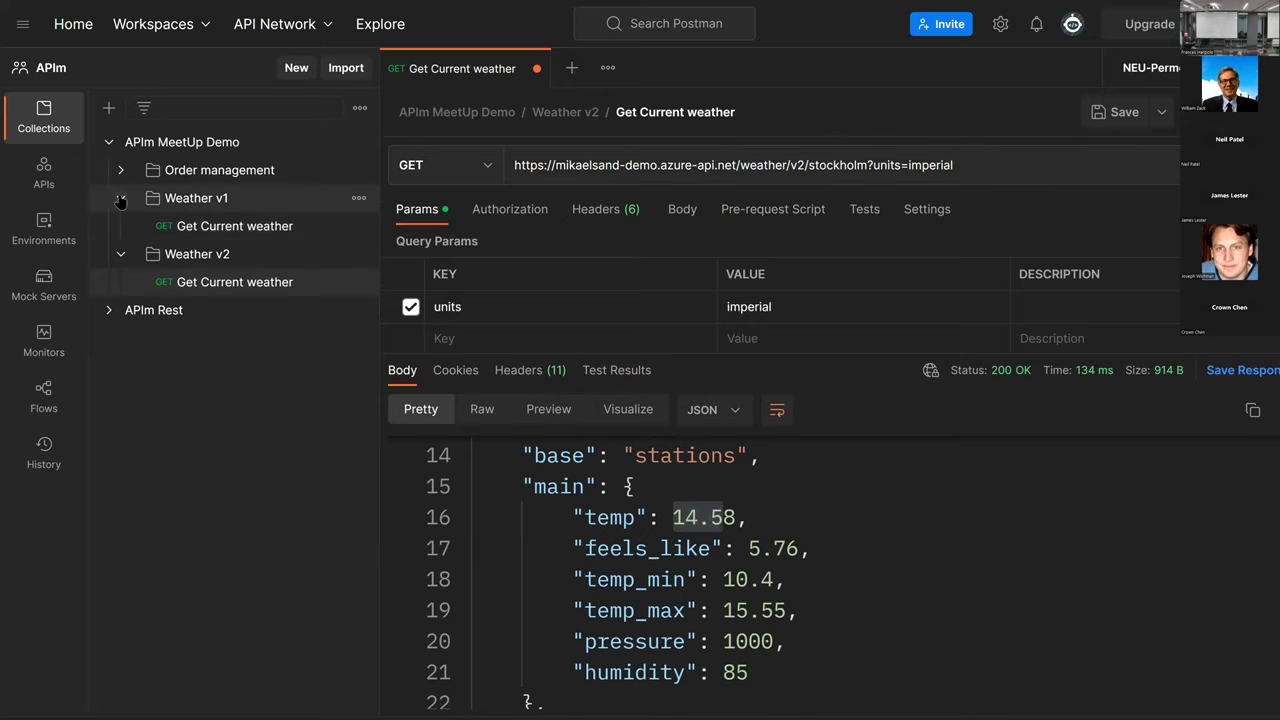
pyautogui.click(209, 234)
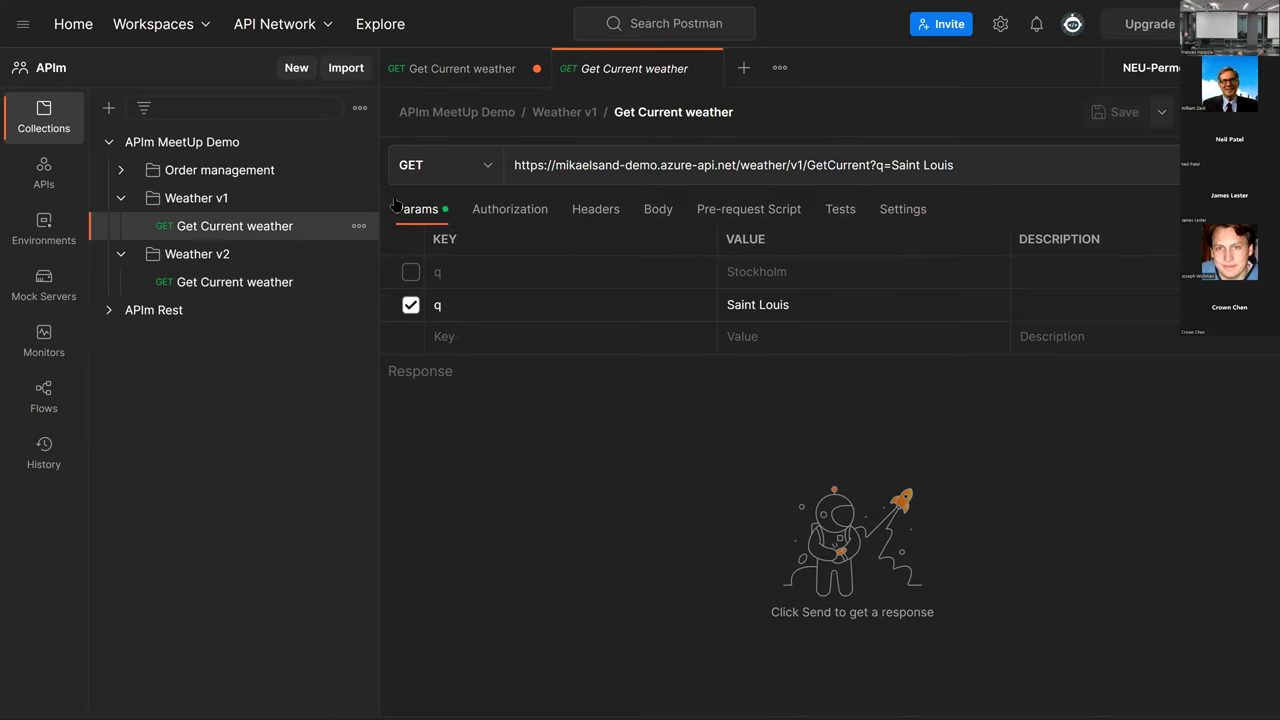
pyautogui.moveTo(741, 165); pyautogui.dragTo(808, 170)
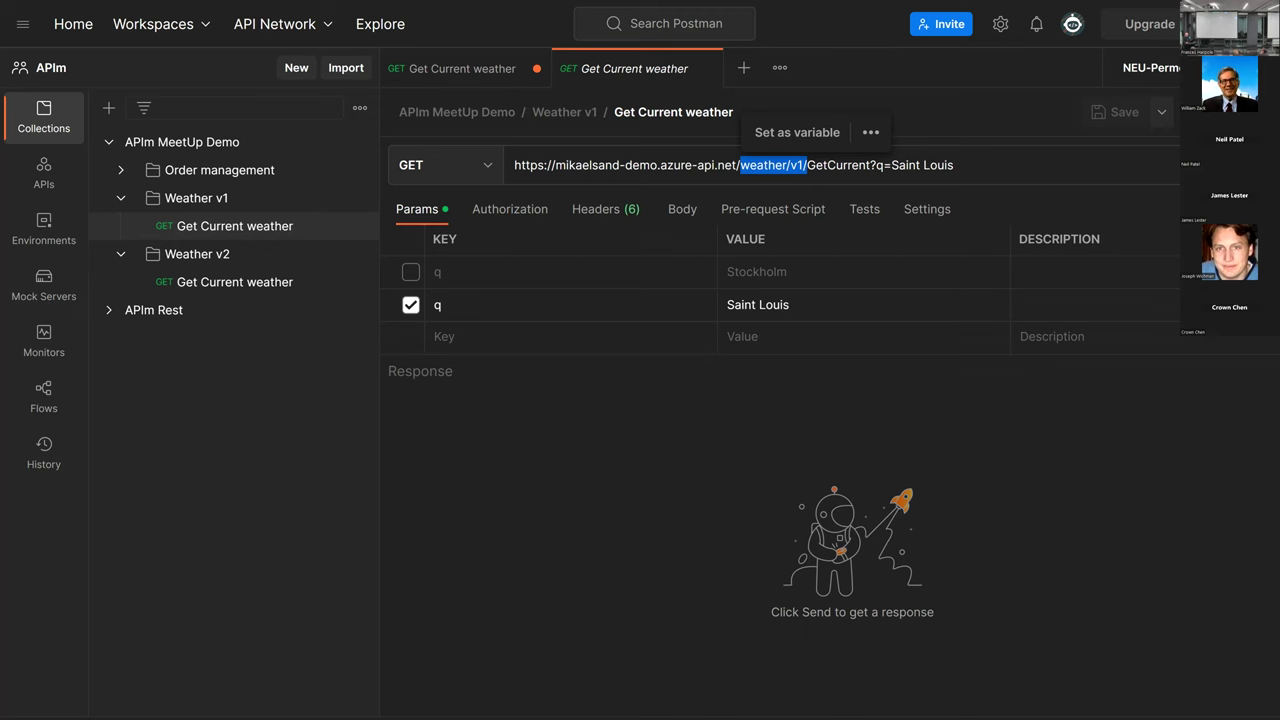
pyautogui.click(806, 165)
# Switch to the PowerPoint presentation, start the slide show from the Versioning slide and advance to the gateway diagram with Version v1
pyautogui.click(476, 707)
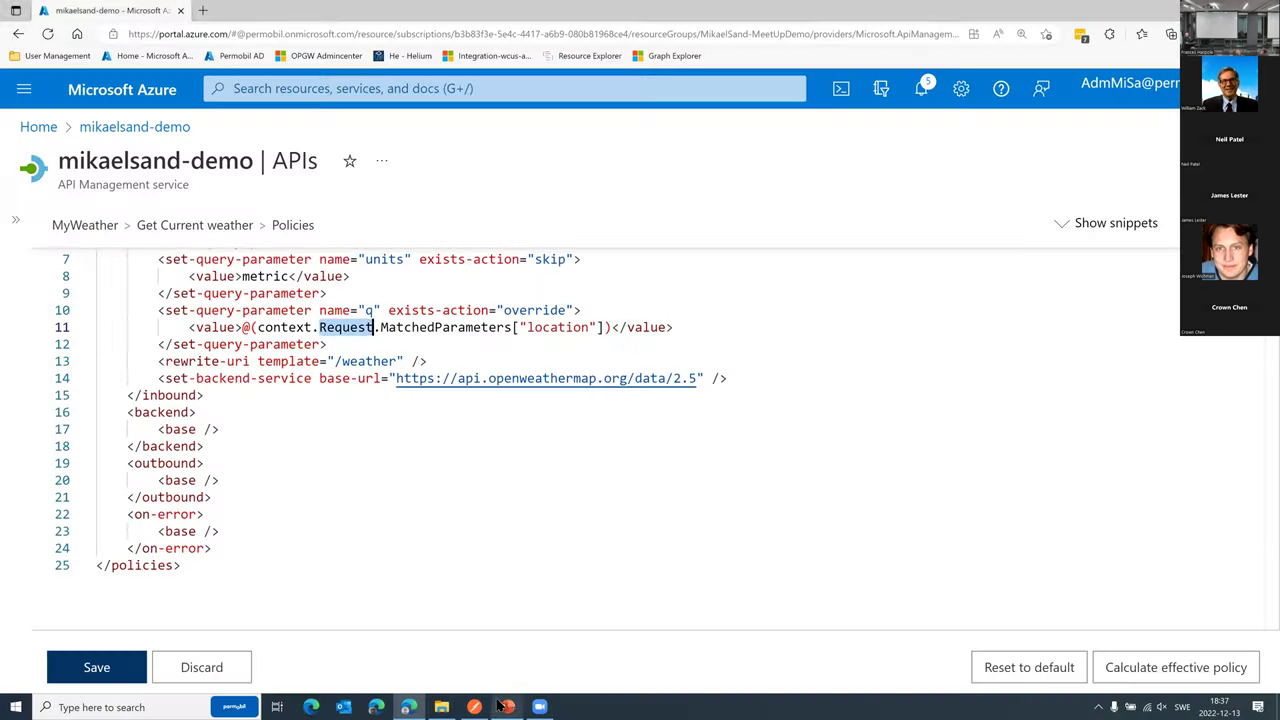
pyautogui.click(507, 707)
pyautogui.scroll(-1, 187, 511)
pyautogui.click(194, 516)
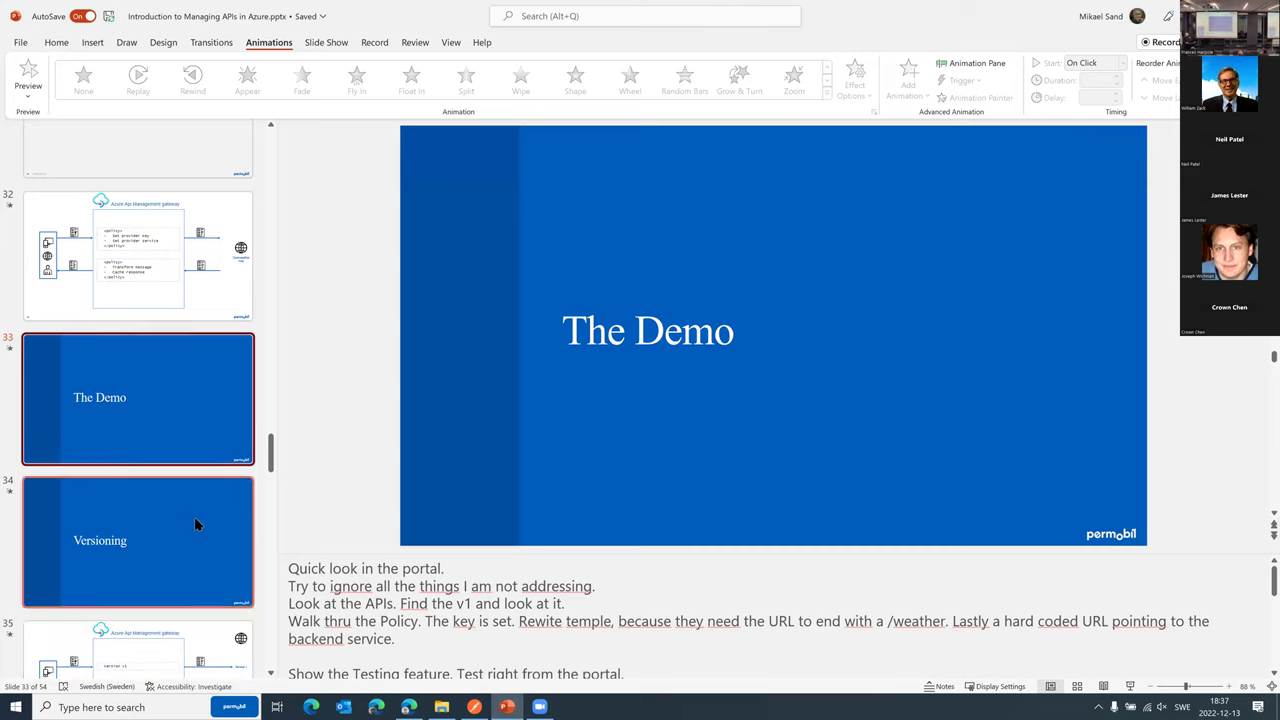
pyautogui.hotkey('shift', 'F5')
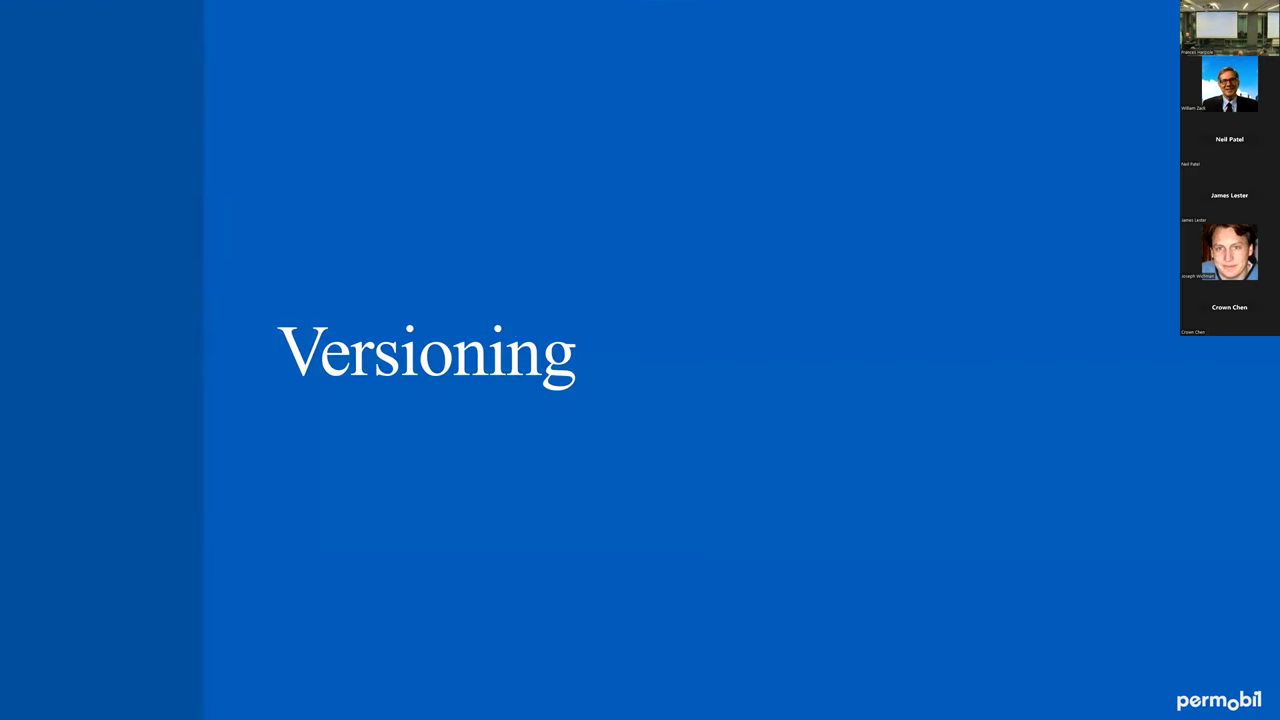
pyautogui.press('Right')
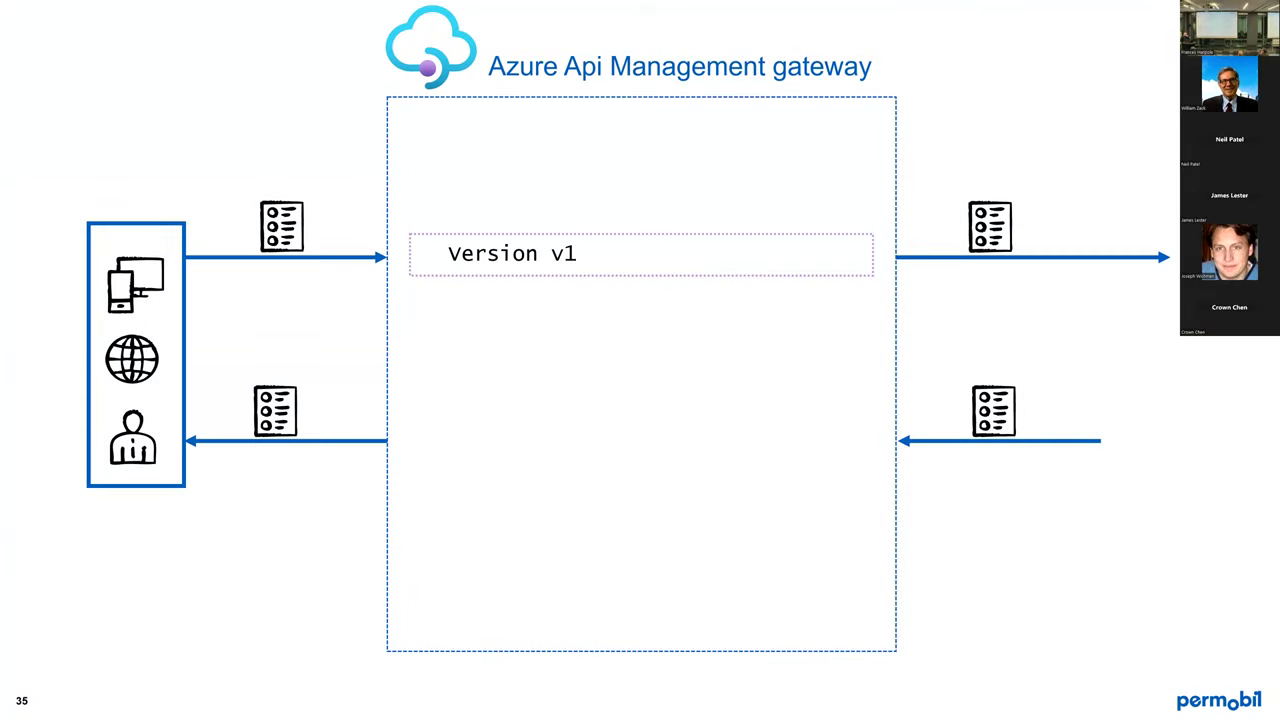
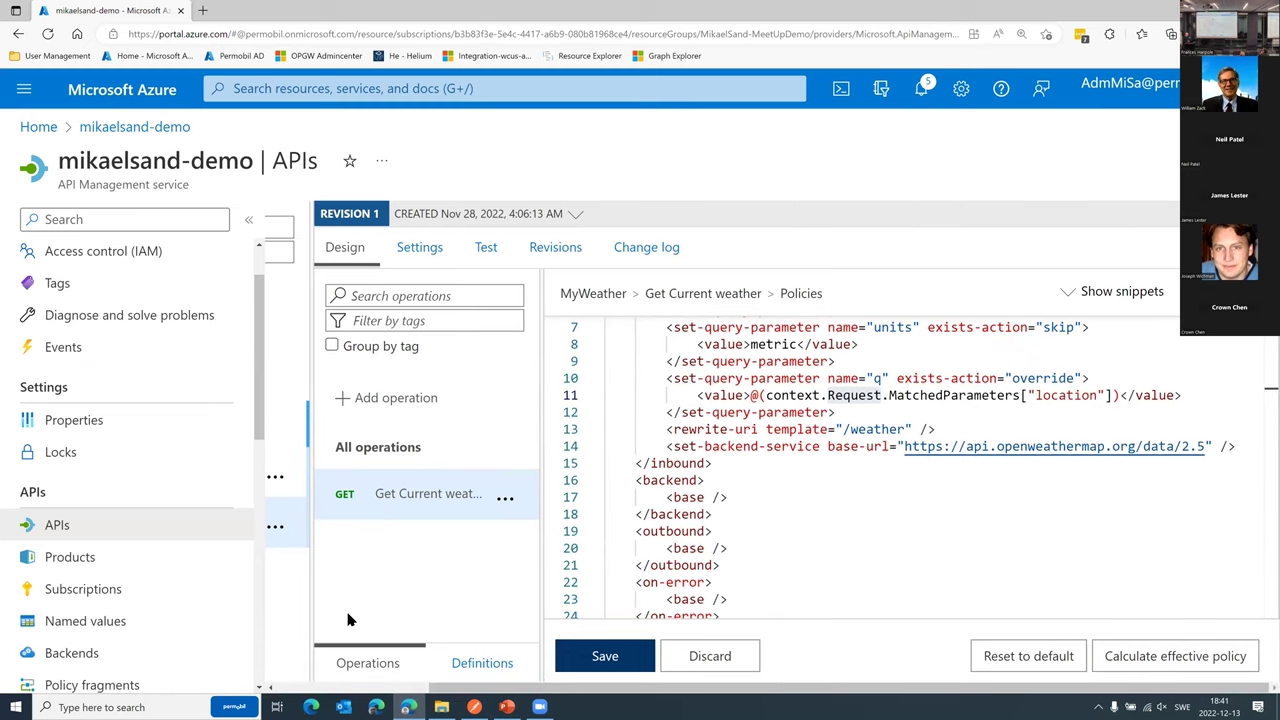
# Zoom out the Azure portal page by three levels, collapse MyWeather and open v1 of the OrderManagement API
pyautogui.hotkey('ctrl', '-')
pyautogui.hotkey('ctrl', '-')
pyautogui.hotkey('ctrl', '-')
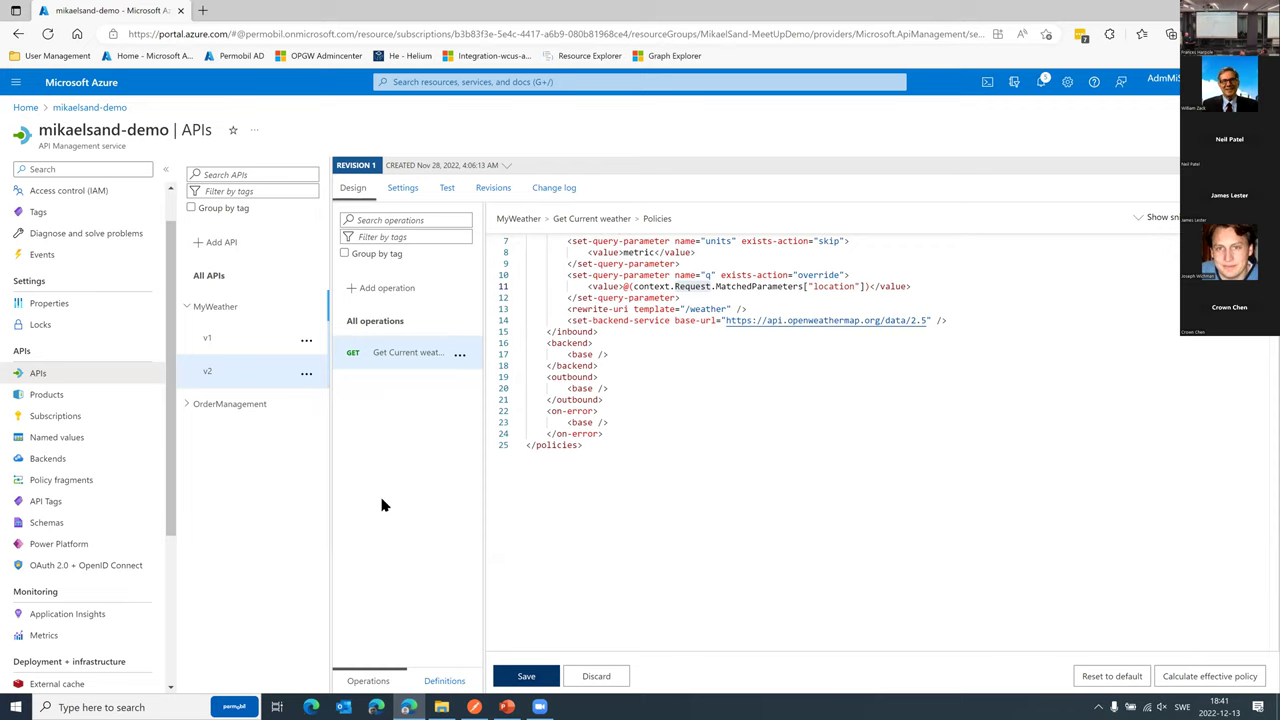
pyautogui.click(188, 308)
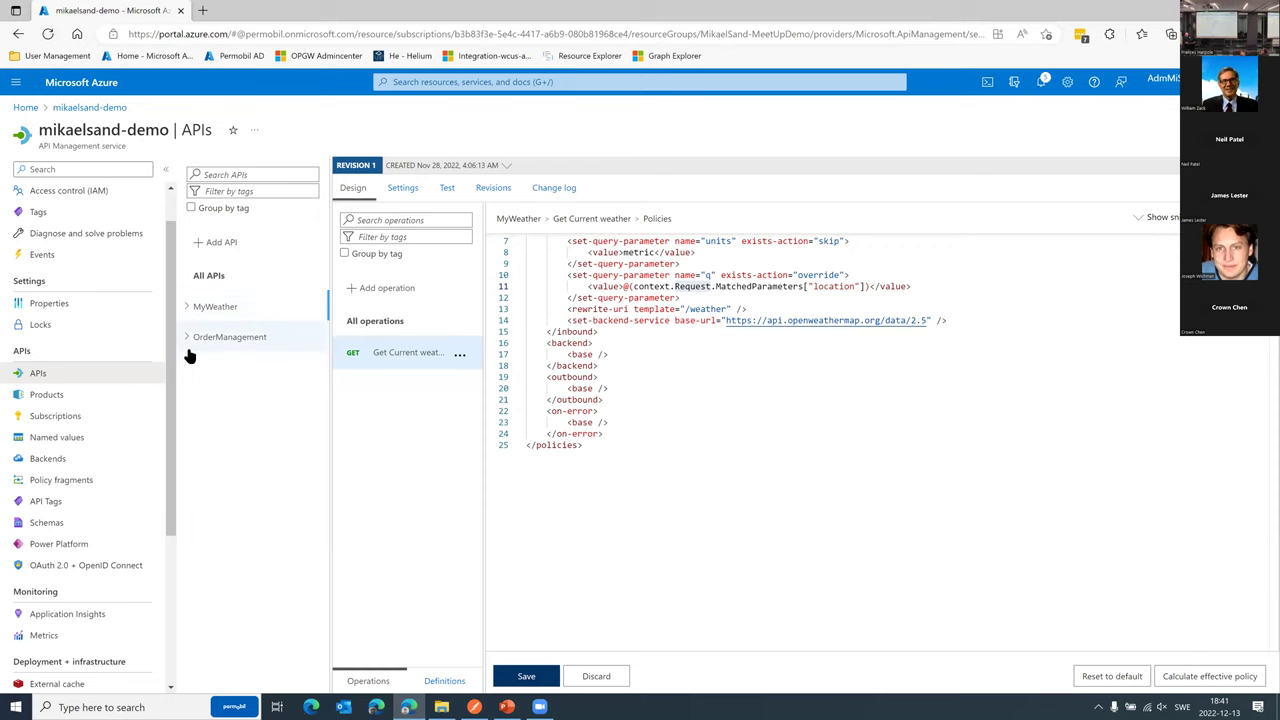
pyautogui.click(187, 338)
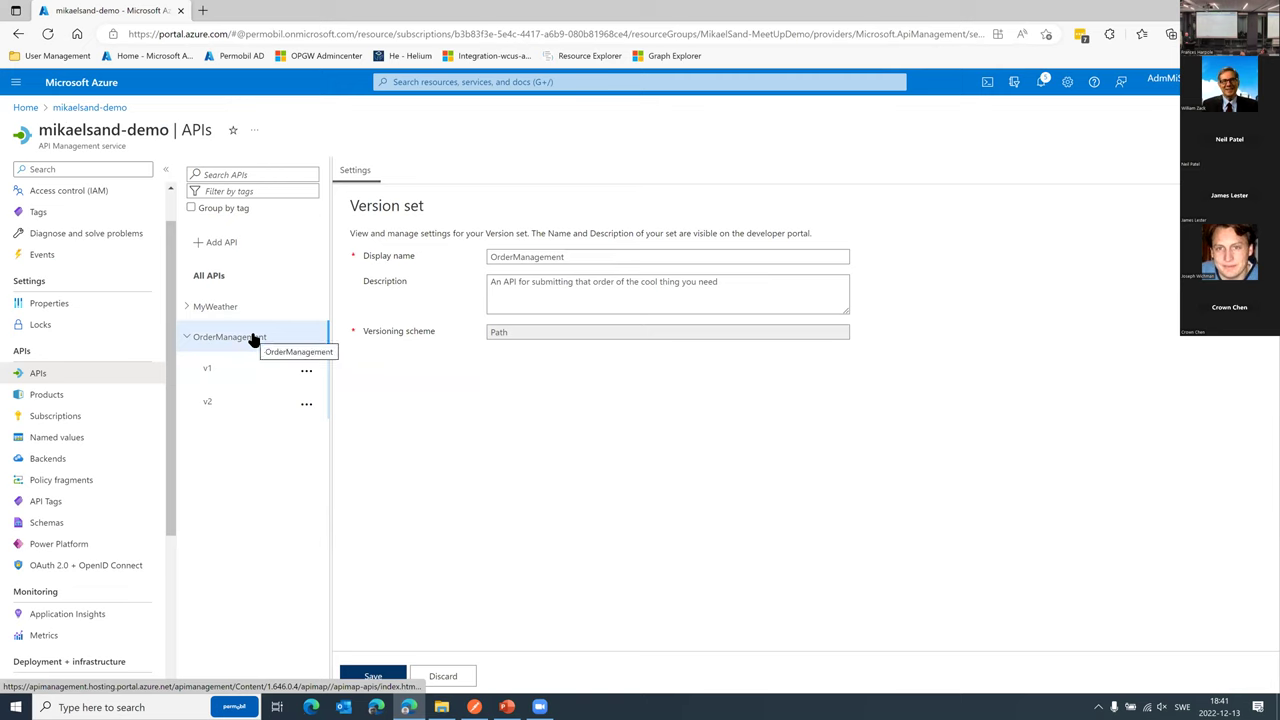
pyautogui.click(206, 372)
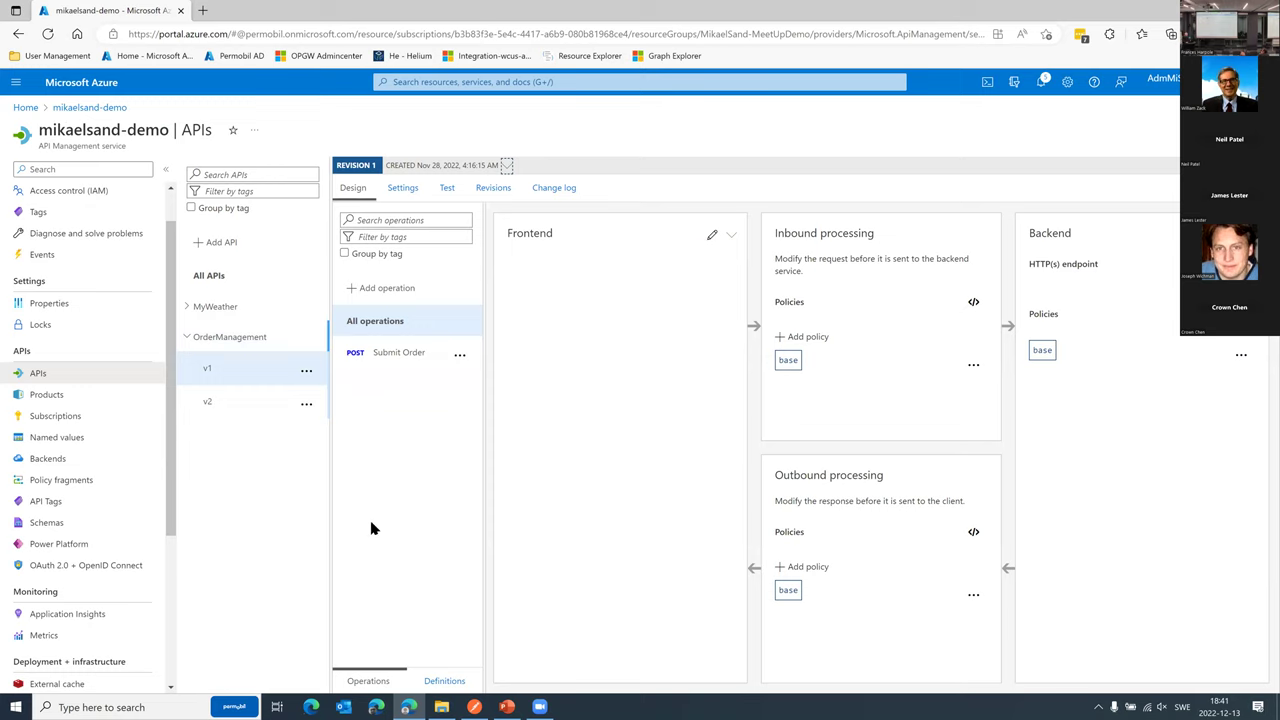
# Open the products list and examine the APIs included in ERP-America and ERP-Europe
pyautogui.click(63, 401)
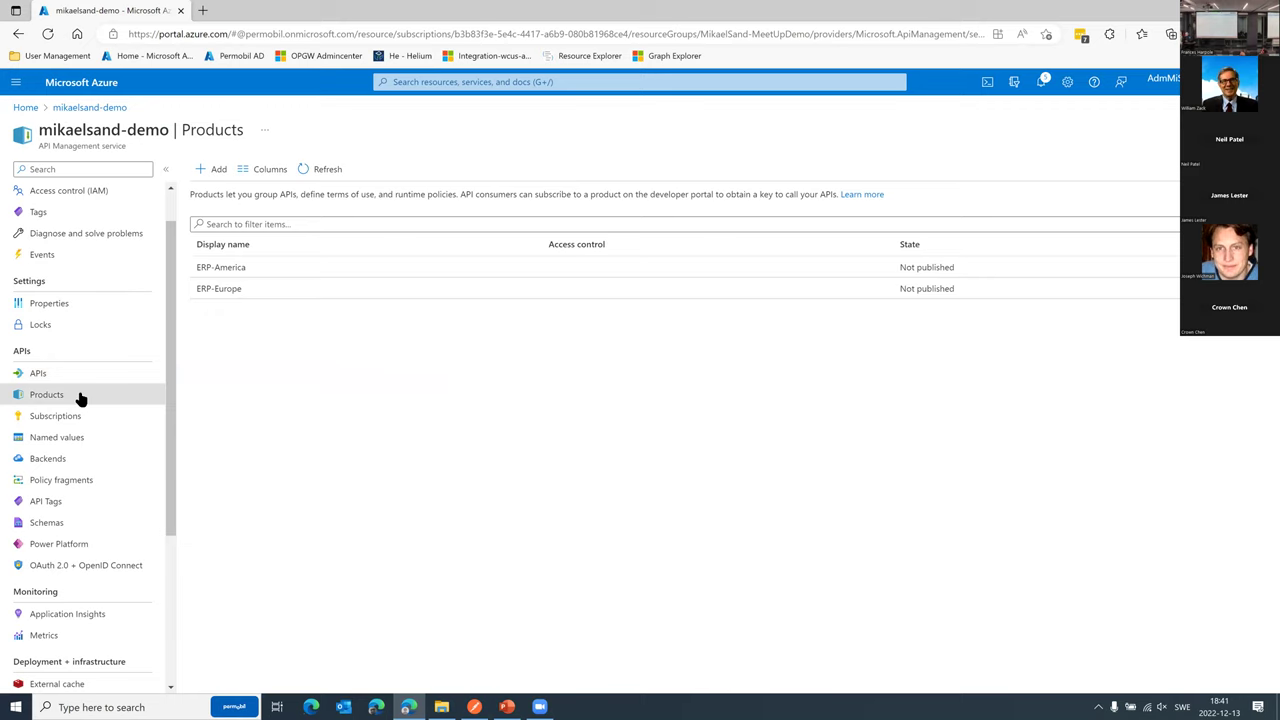
pyautogui.click(236, 271)
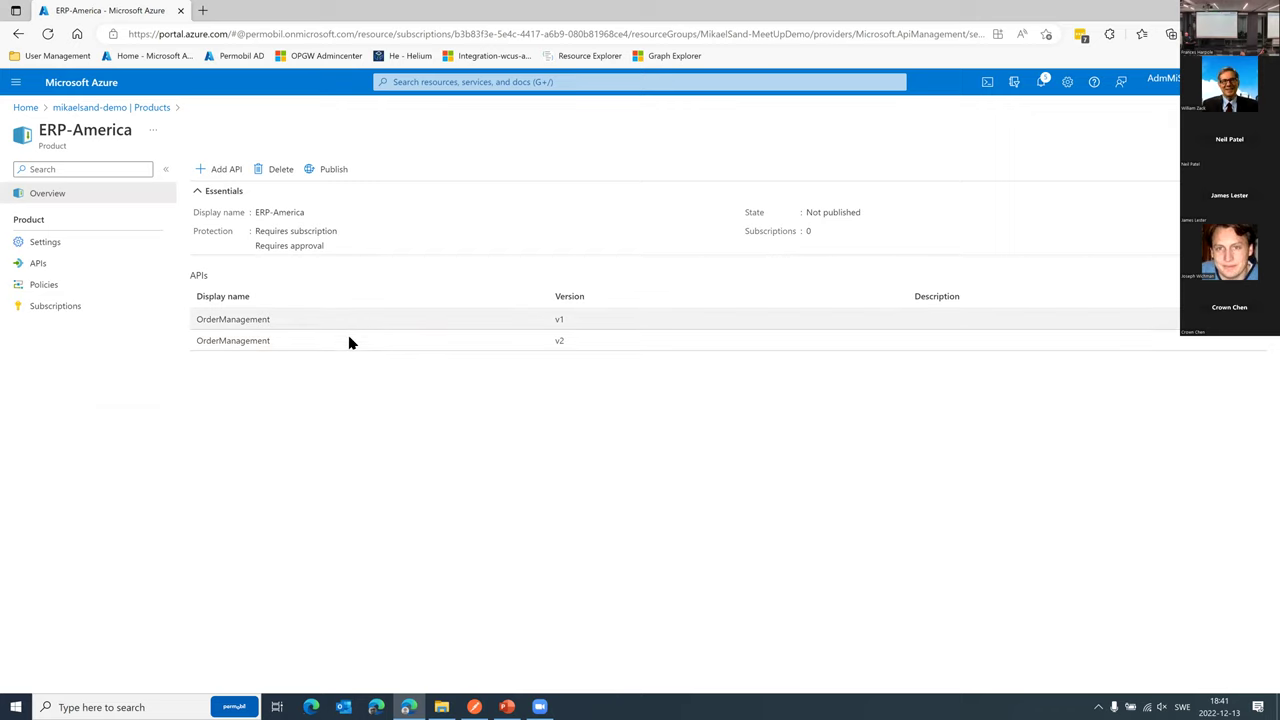
pyautogui.click(145, 110)
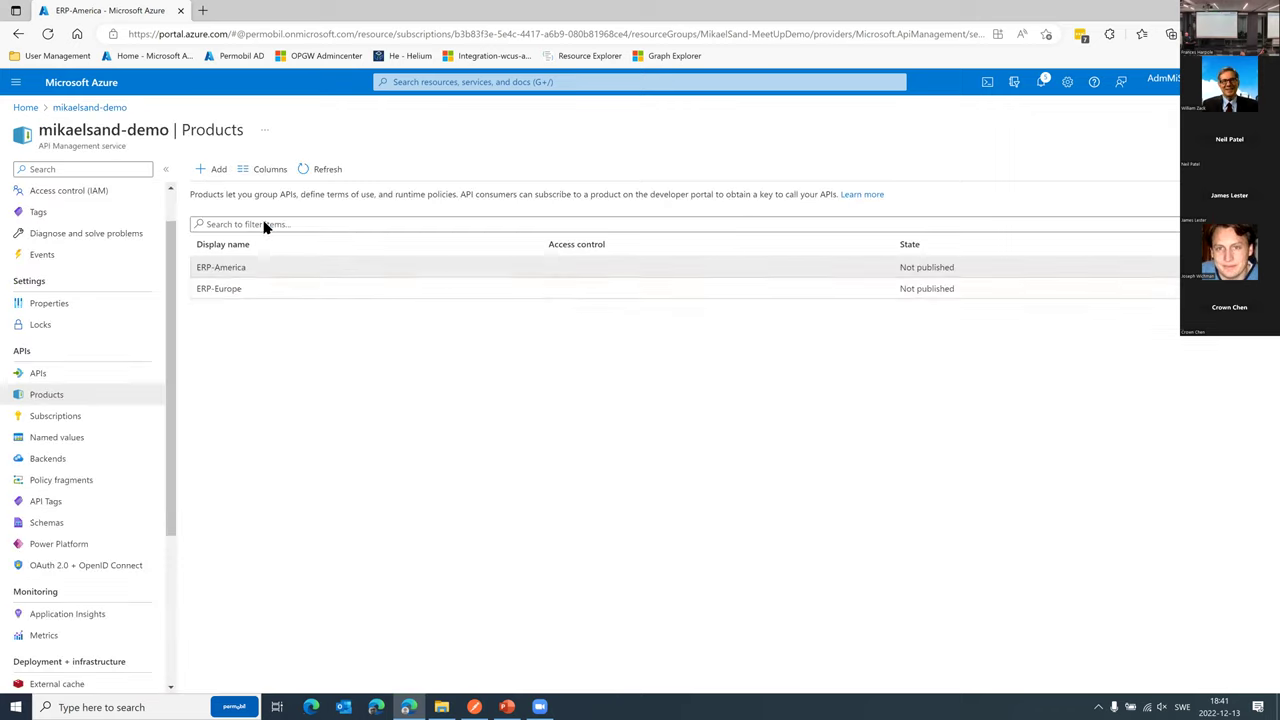
pyautogui.click(246, 287)
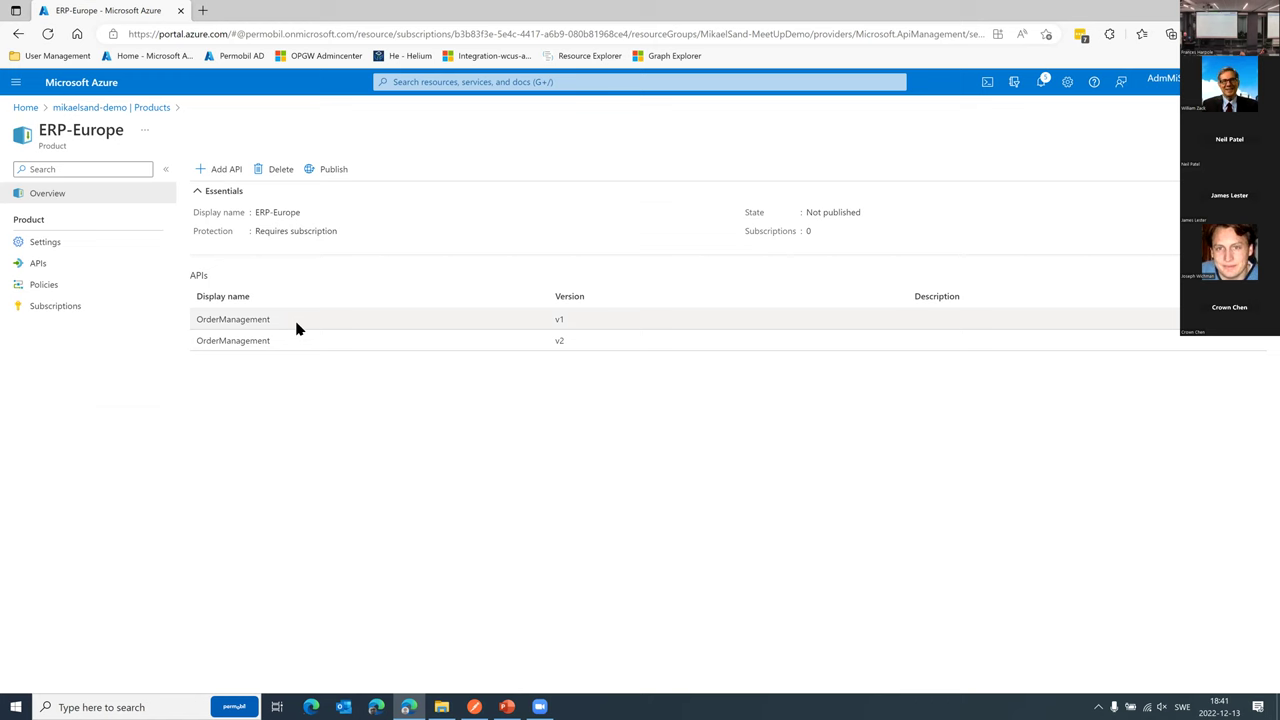
# Return to the mikaelsand-demo service through the portal home page and reopen v1 of the OrderManagement API
pyautogui.click(121, 97)
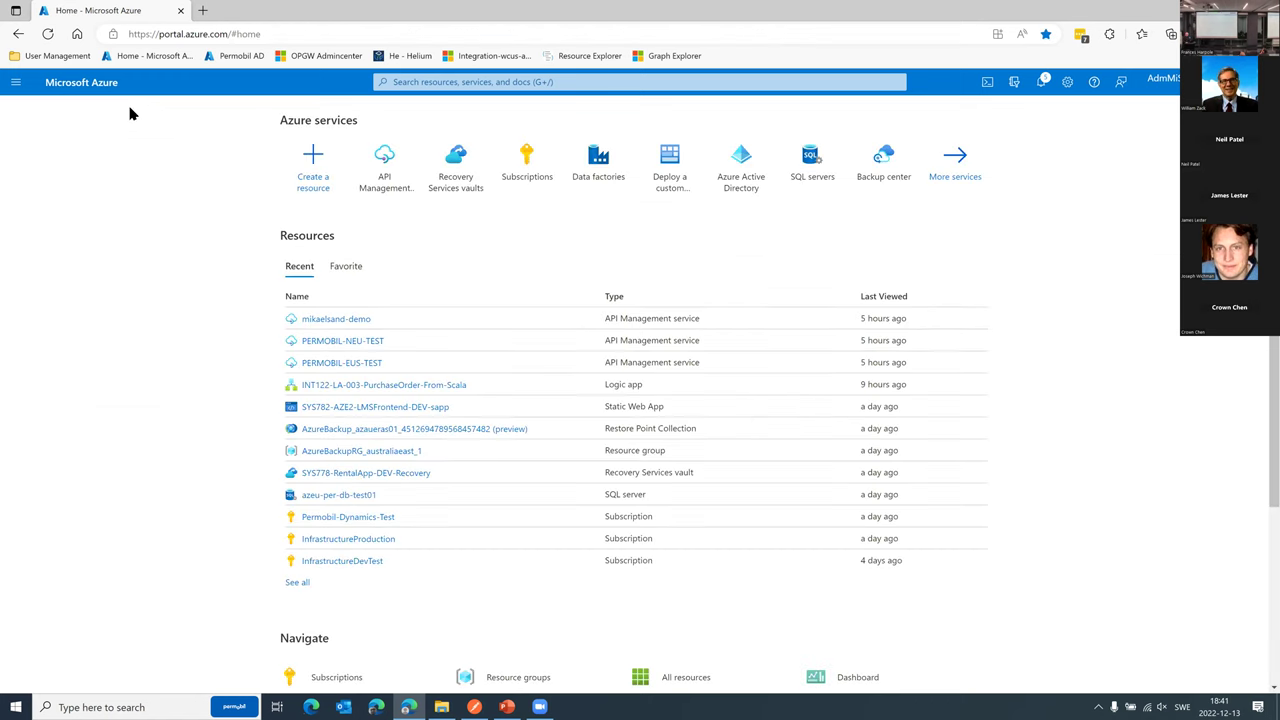
pyautogui.click(355, 319)
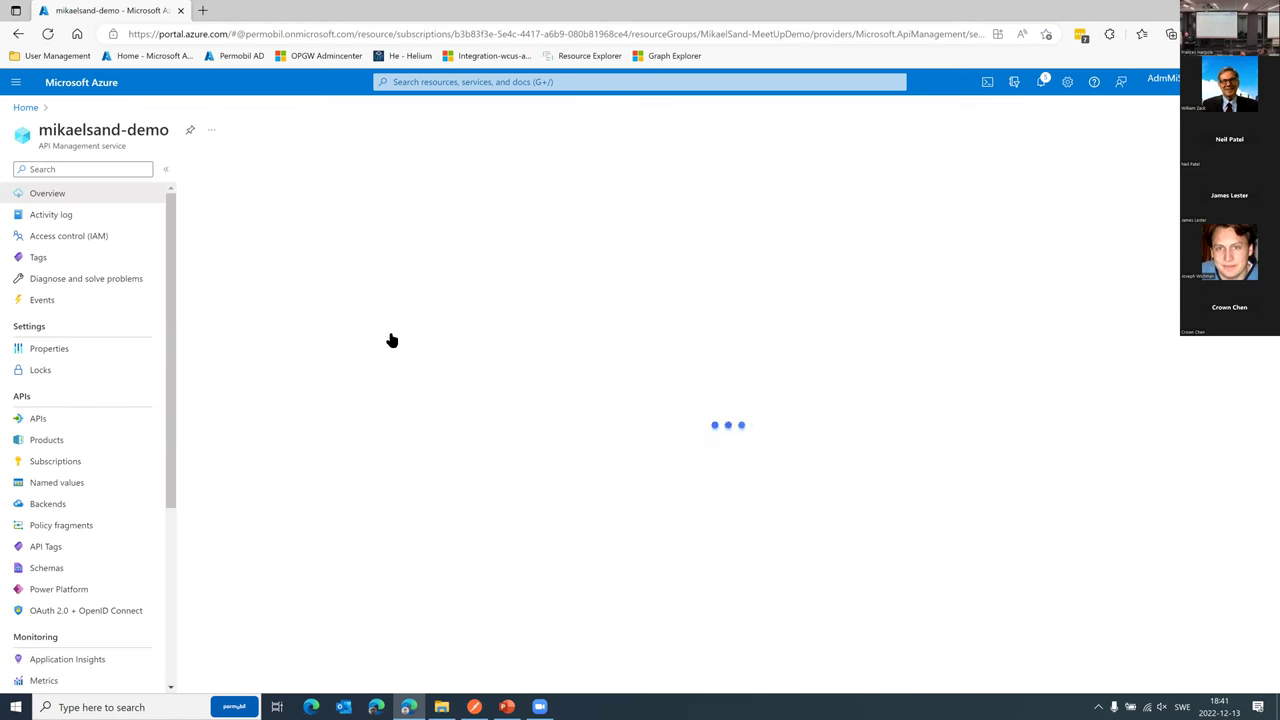
pyautogui.click(52, 422)
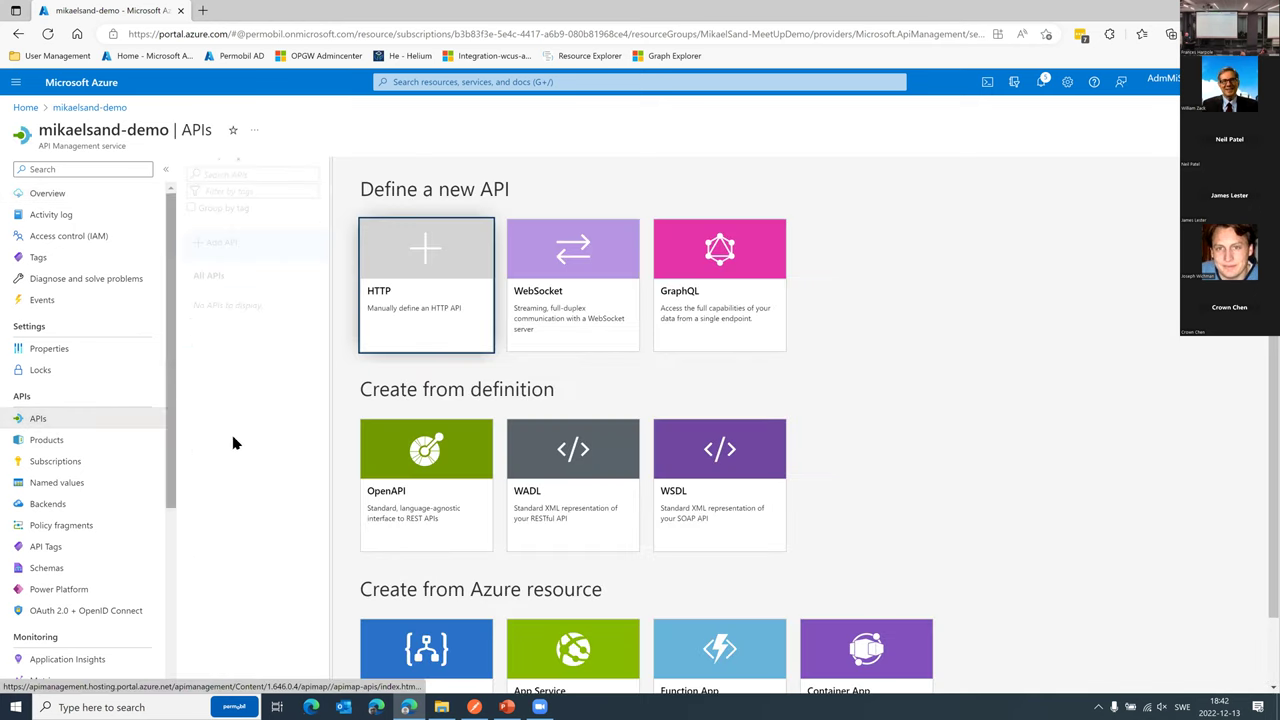
pyautogui.click(190, 342)
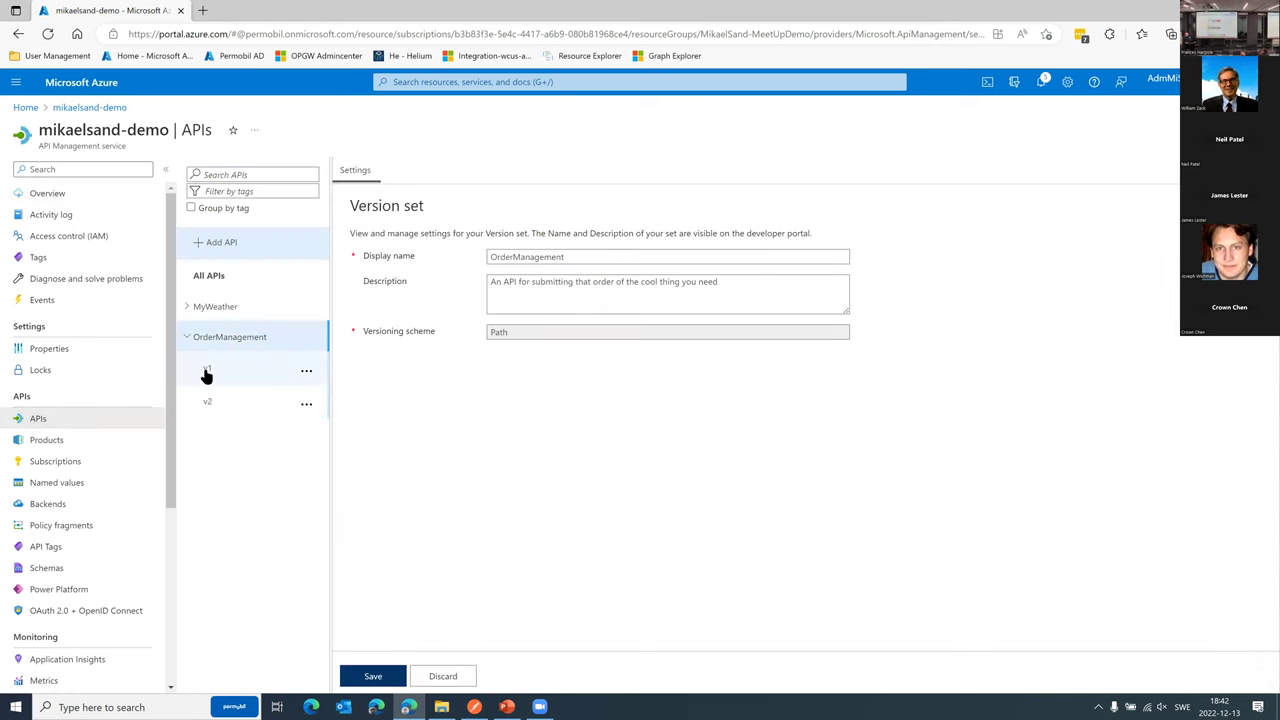
pyautogui.click(220, 380)
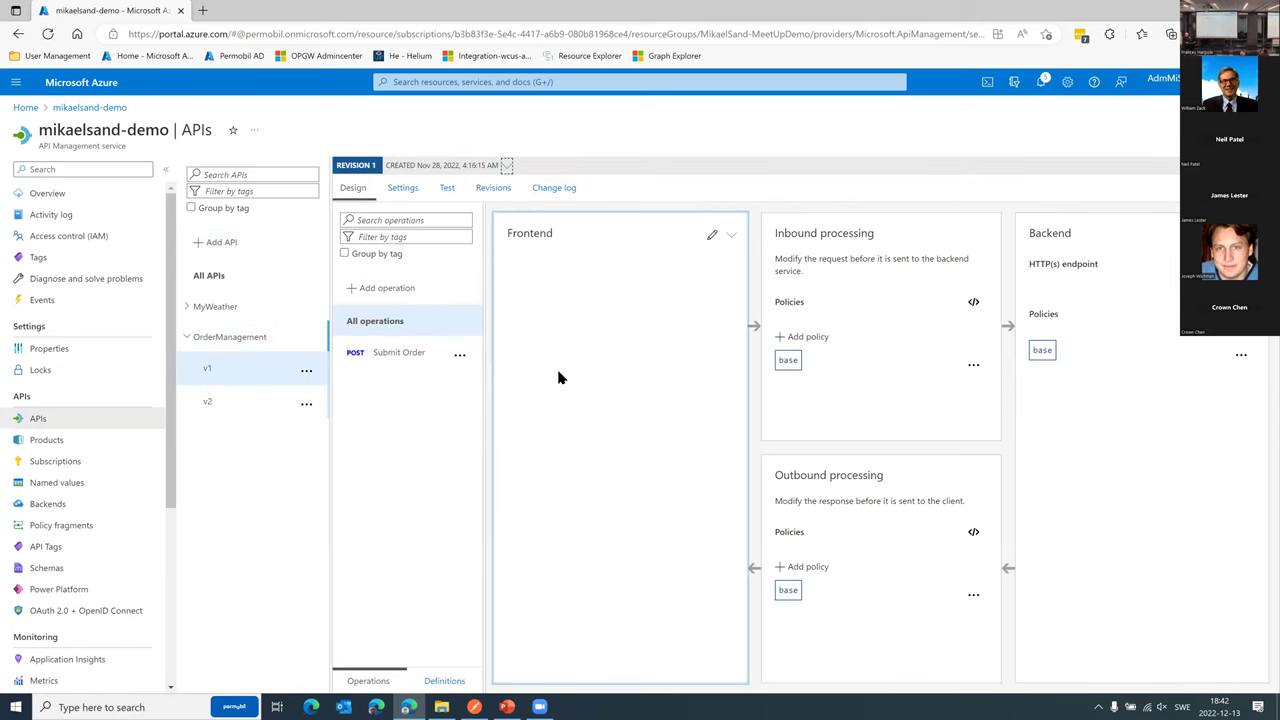
# Enlarge the portal page and open the inbound policy code of the Submit Order operation
pyautogui.hotkey('ctrl', '+')
pyautogui.hotkey('ctrl', '+')
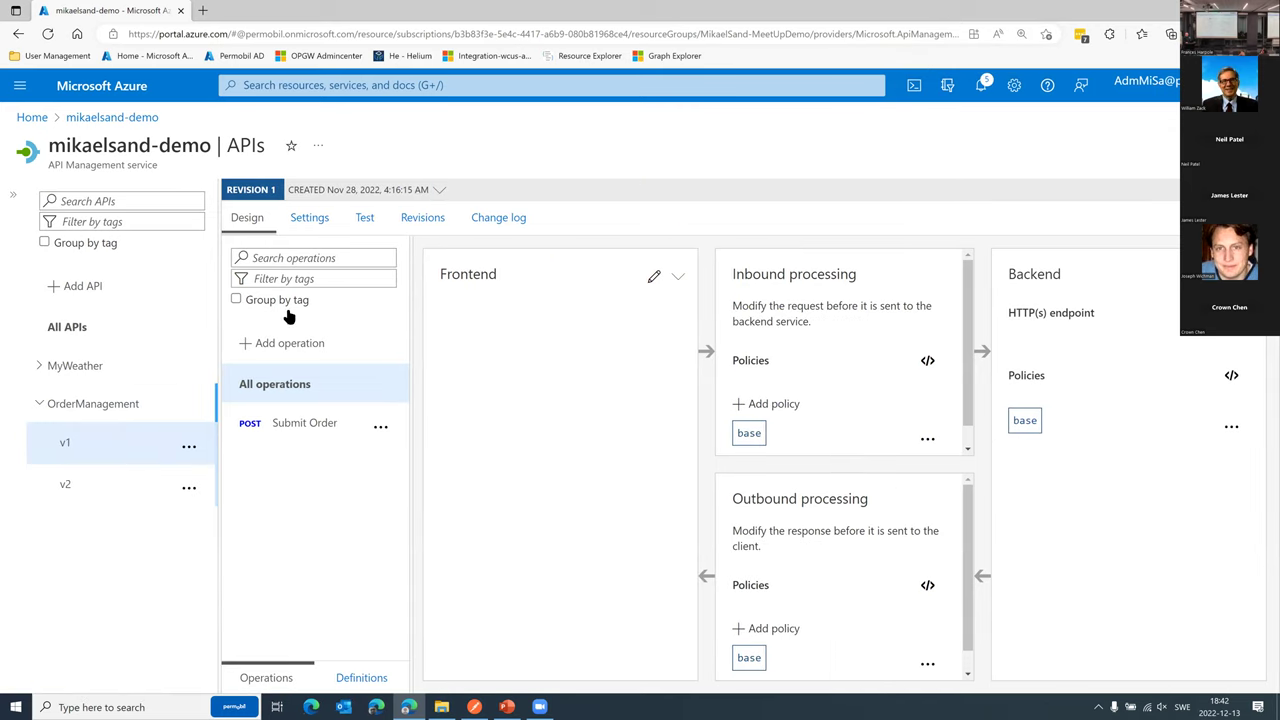
pyautogui.click(305, 432)
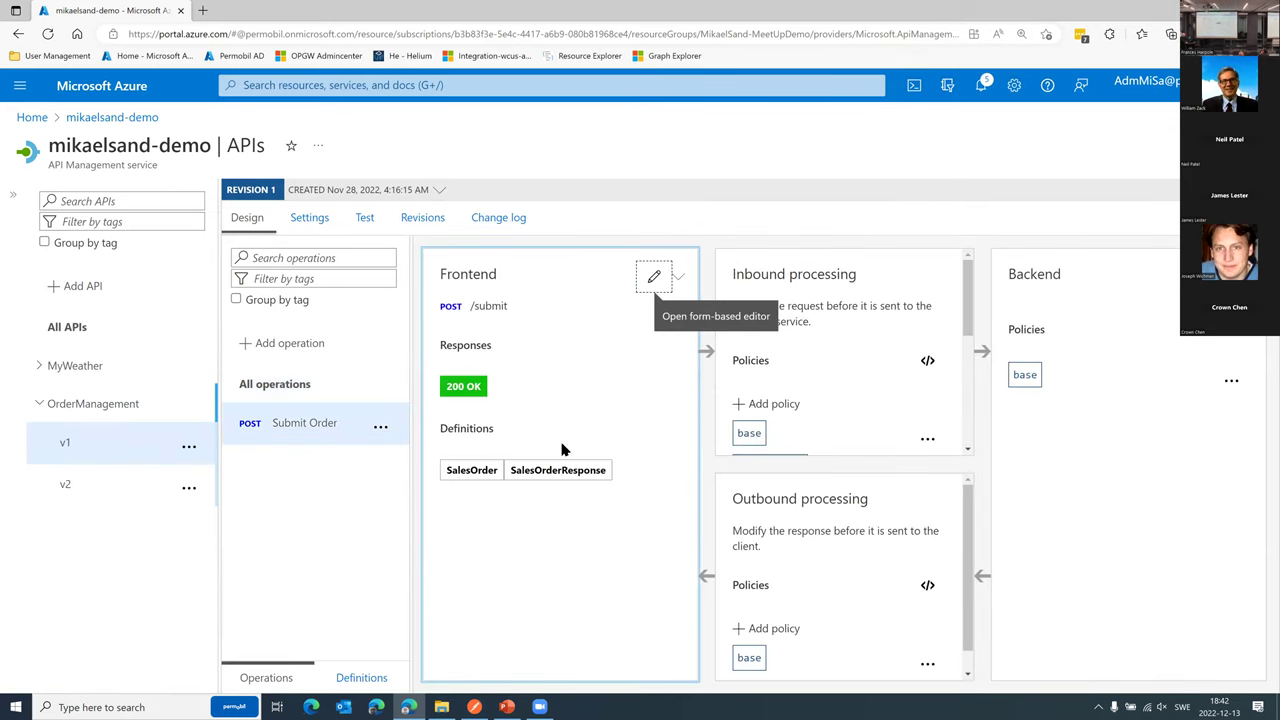
pyautogui.click(926, 360)
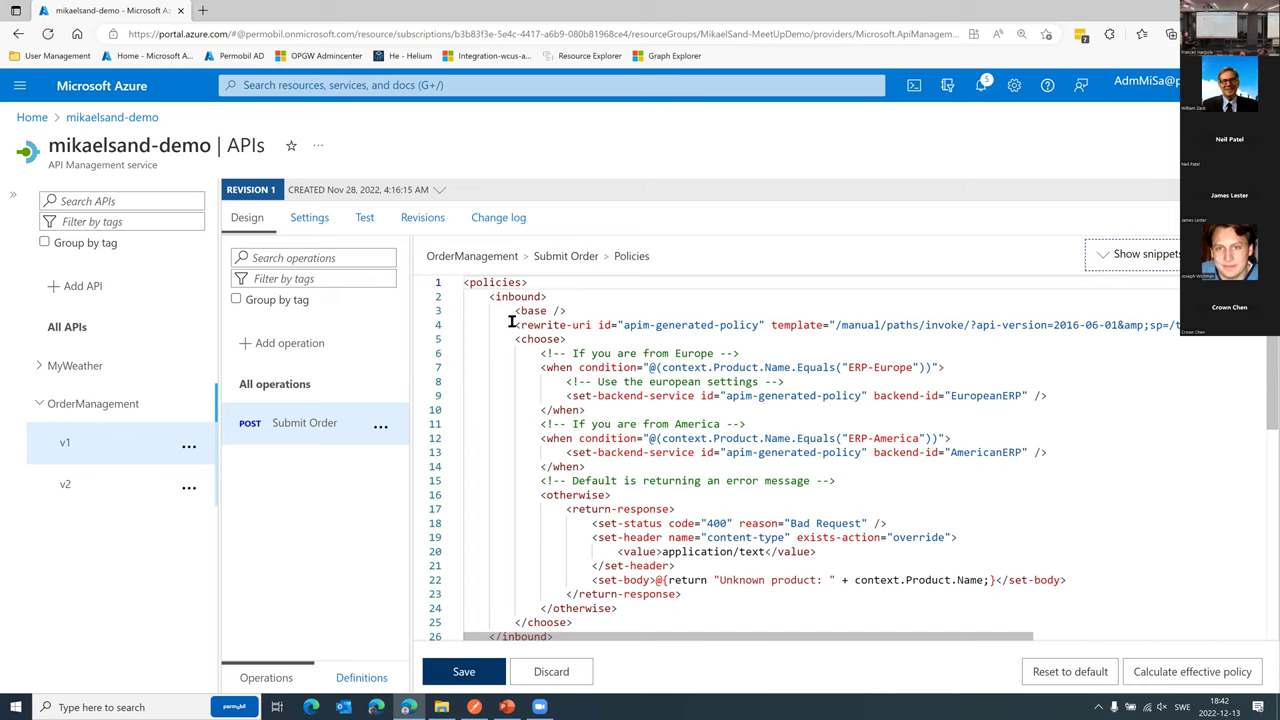
# Highlight the rewrite-uri policy on line 4, then place the cursor at the choose element below it
pyautogui.moveTo(515, 325); pyautogui.dragTo(580, 325)
pyautogui.moveTo(661, 332); pyautogui.dragTo(955, 330)
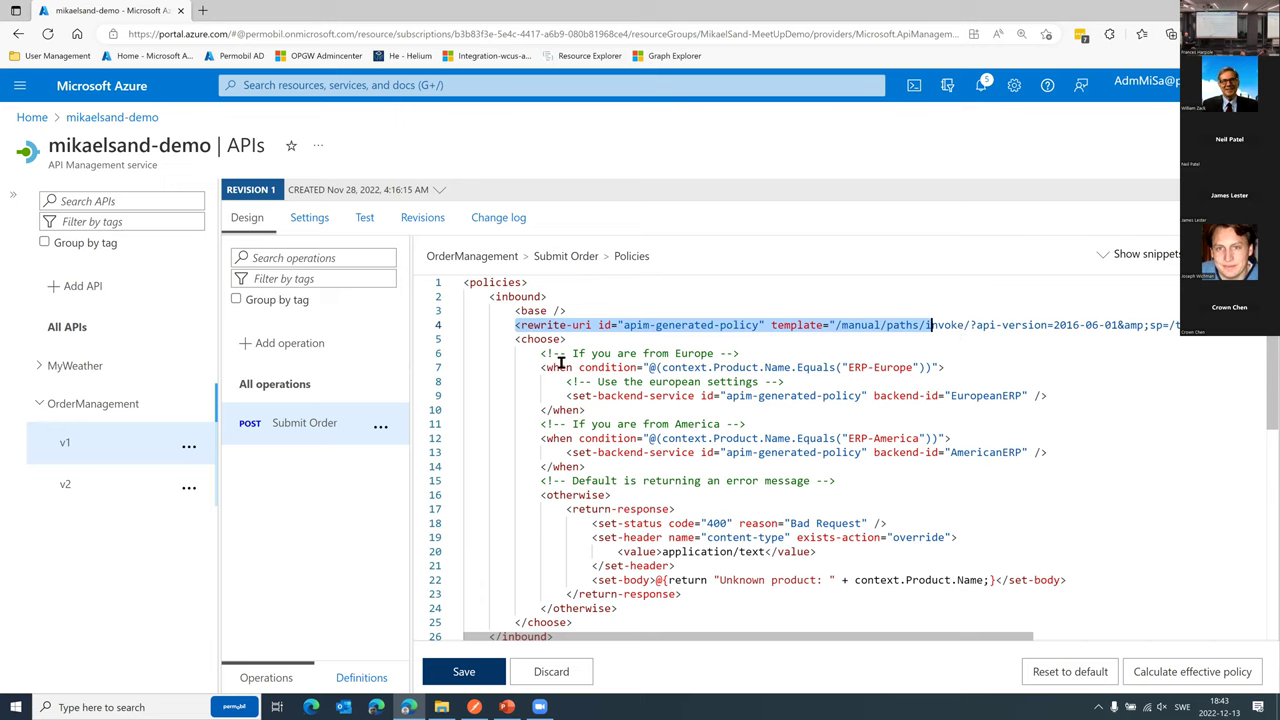
pyautogui.press('Down')
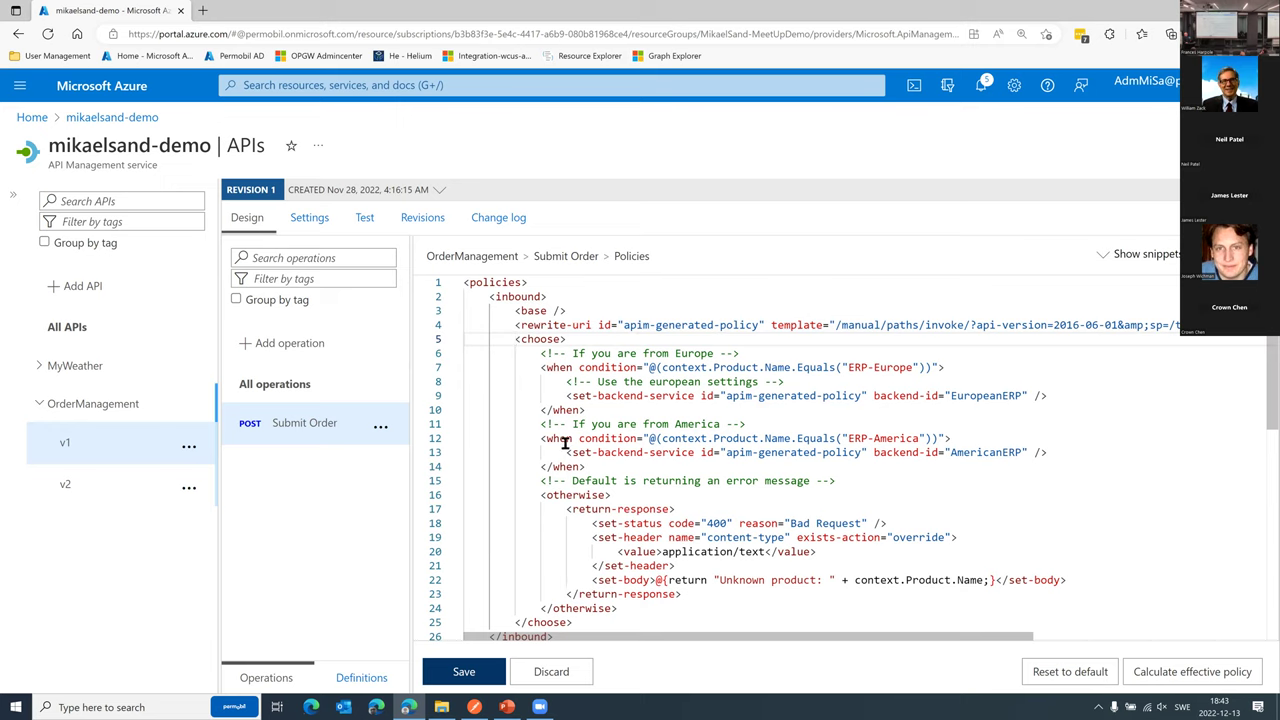
pyautogui.click(514, 339)
# Highlight context, Product and the EuropeanERP backend-id in the Europe condition, and review the otherwise block's error response
pyautogui.doubleClick(676, 368)
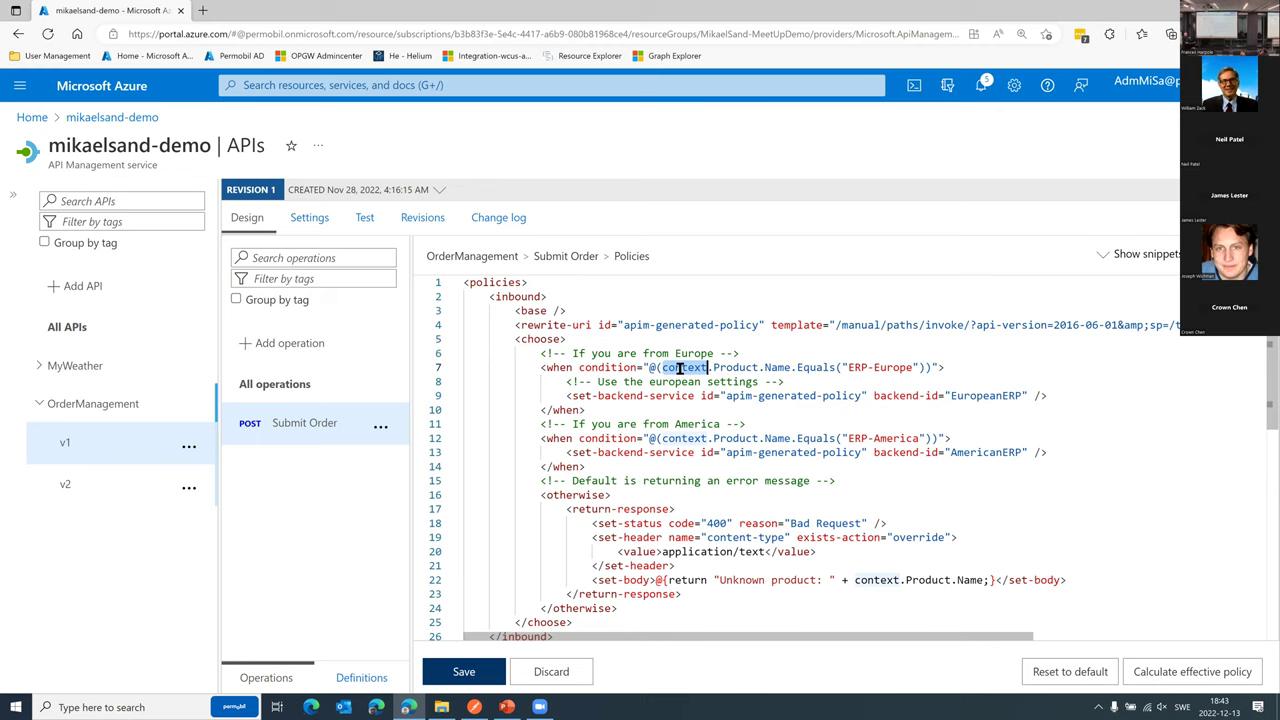
pyautogui.click(745, 370)
pyautogui.doubleClick(745, 368)
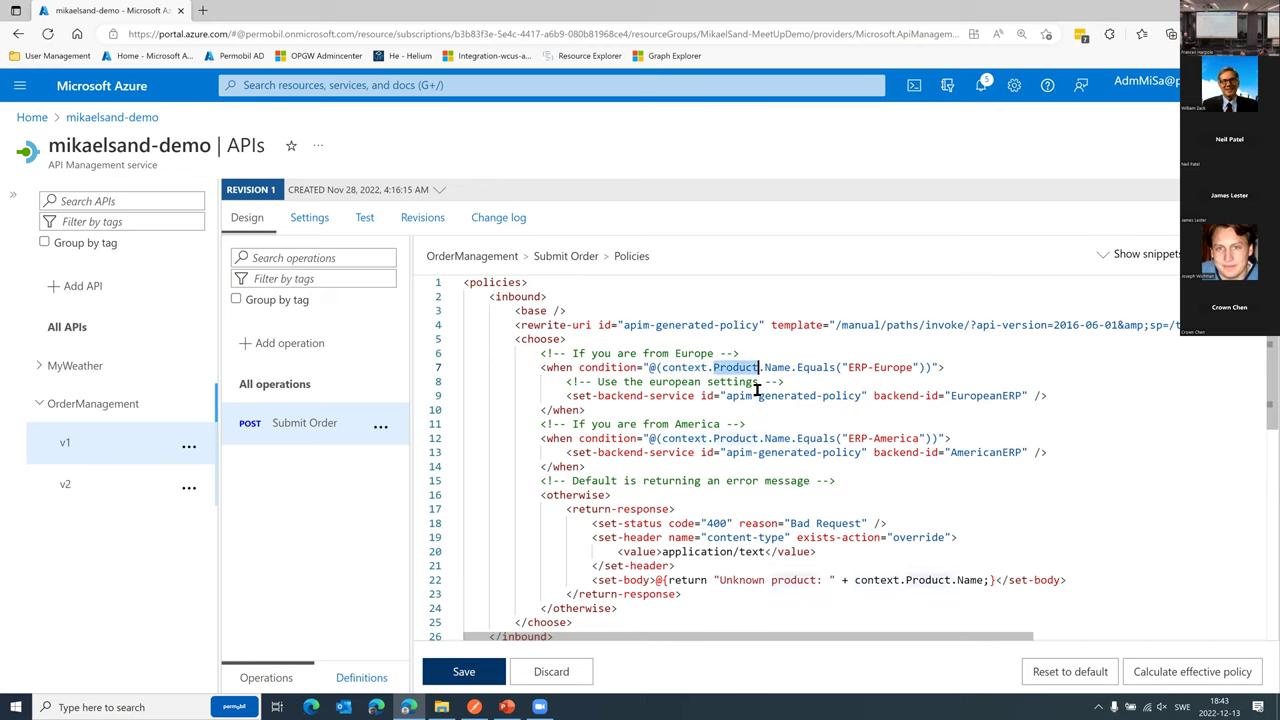
pyautogui.click(776, 367)
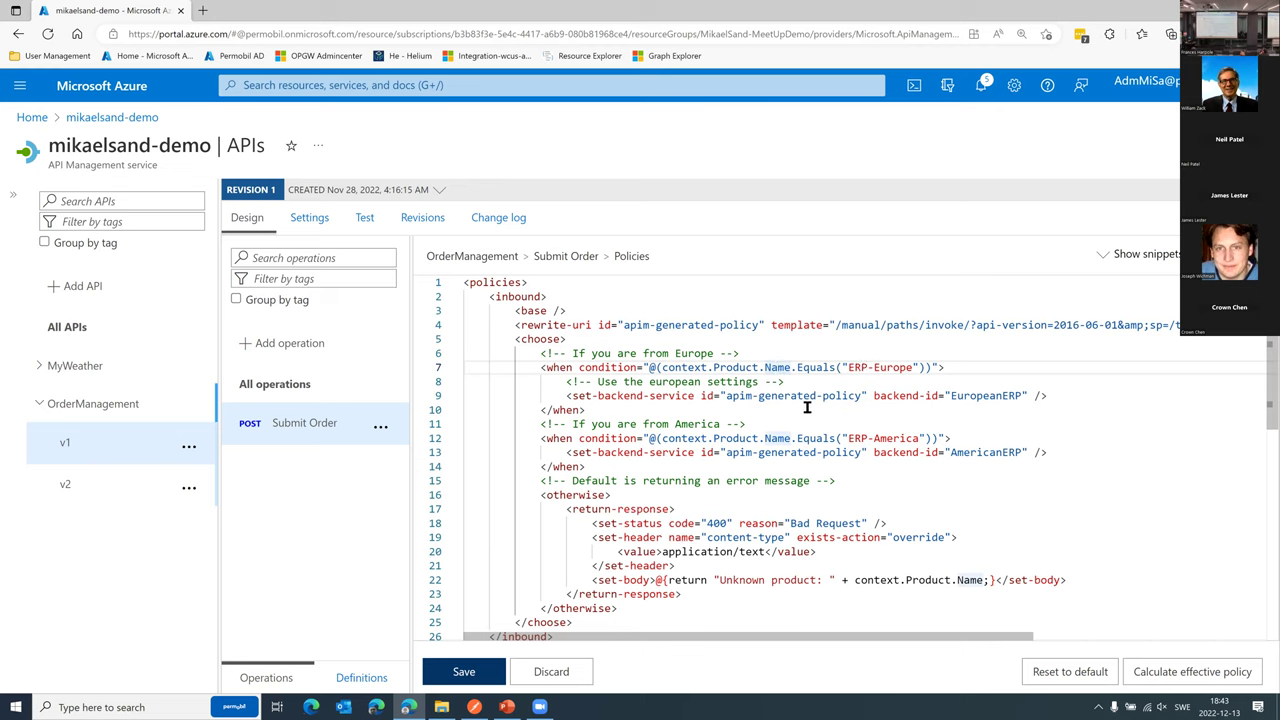
pyautogui.doubleClick(963, 396)
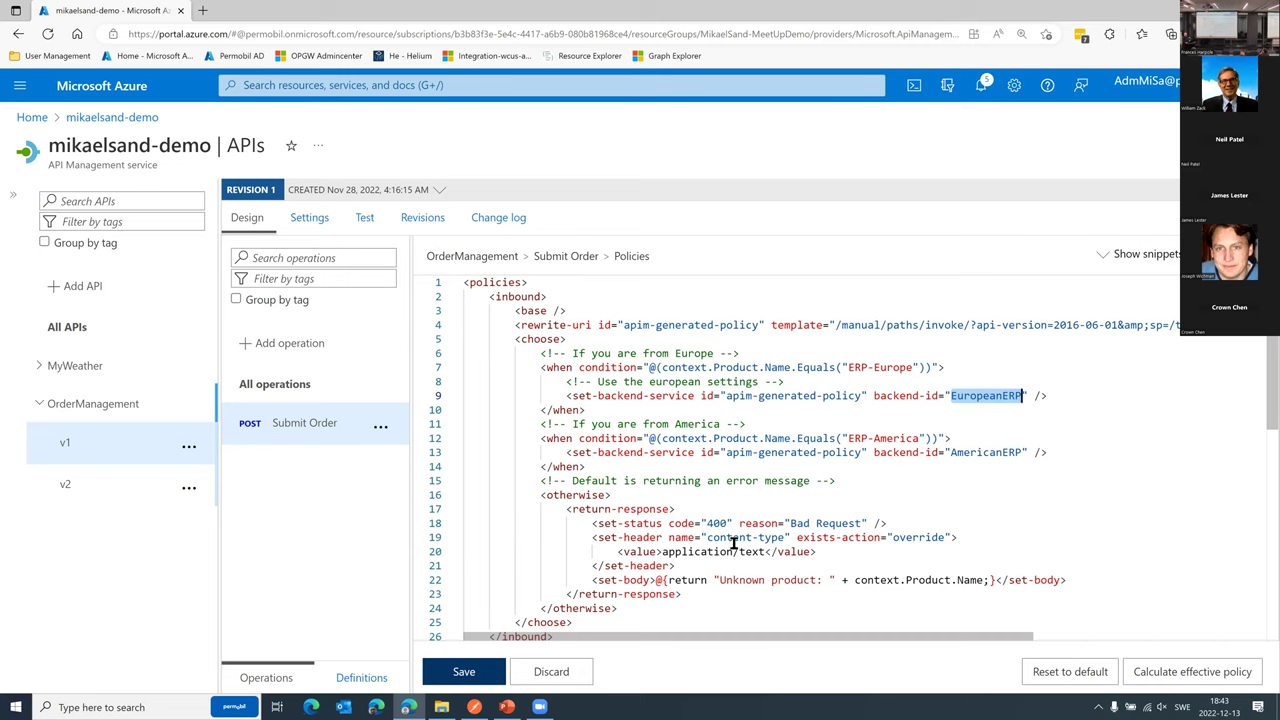
pyautogui.scroll(-2, 733, 543)
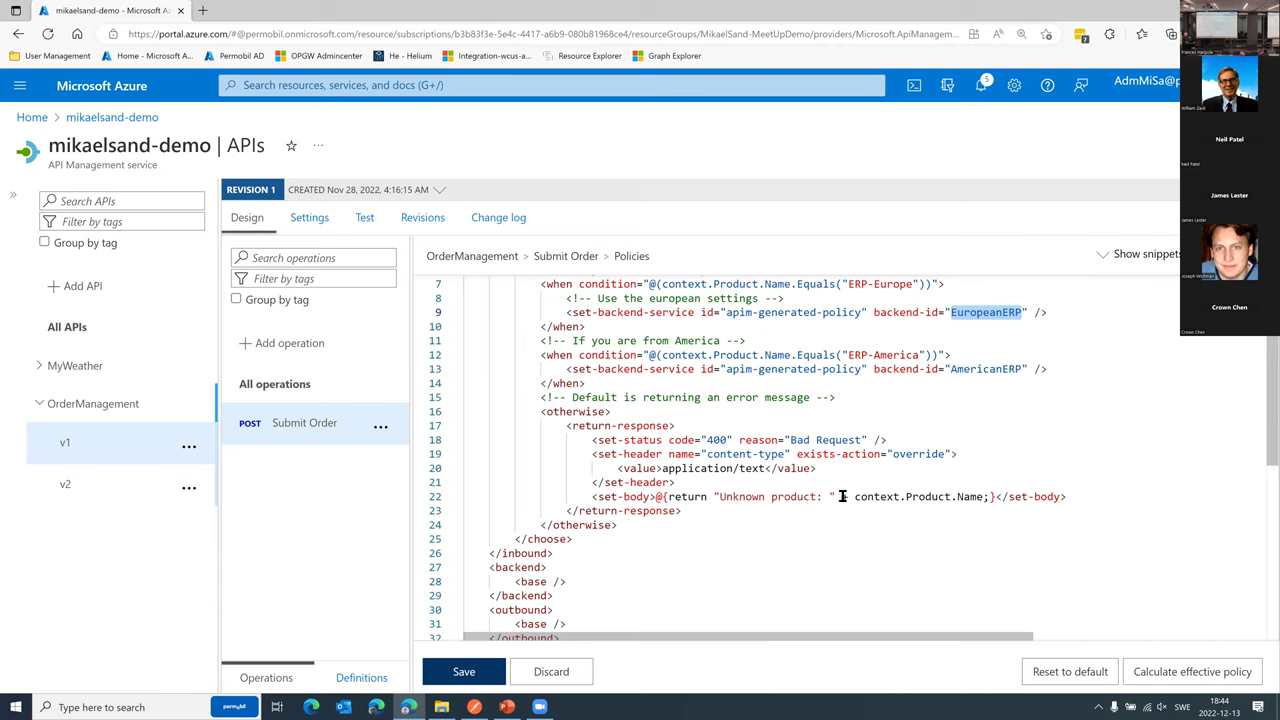
# Switch to Postman and close both Get Current weather requests, saving the changes to the v2 request
pyautogui.click(486, 705)
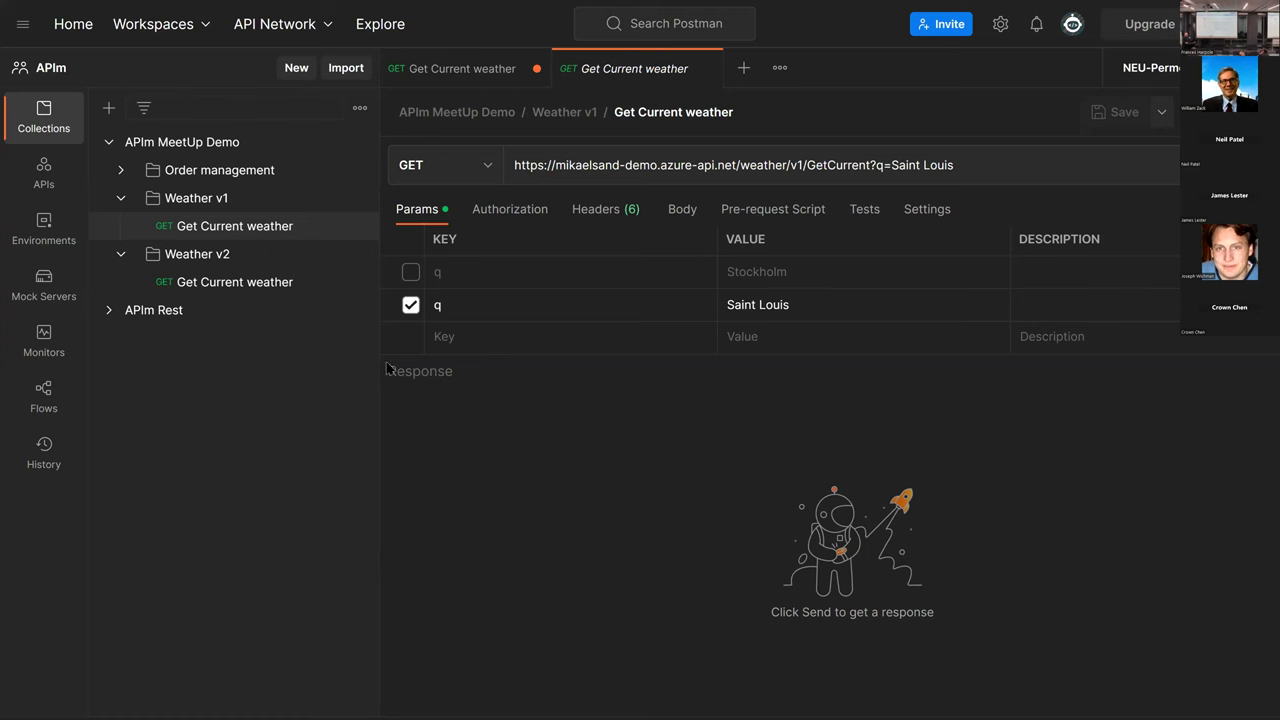
pyautogui.click(528, 72)
pyautogui.click(534, 68)
pyautogui.click(517, 503)
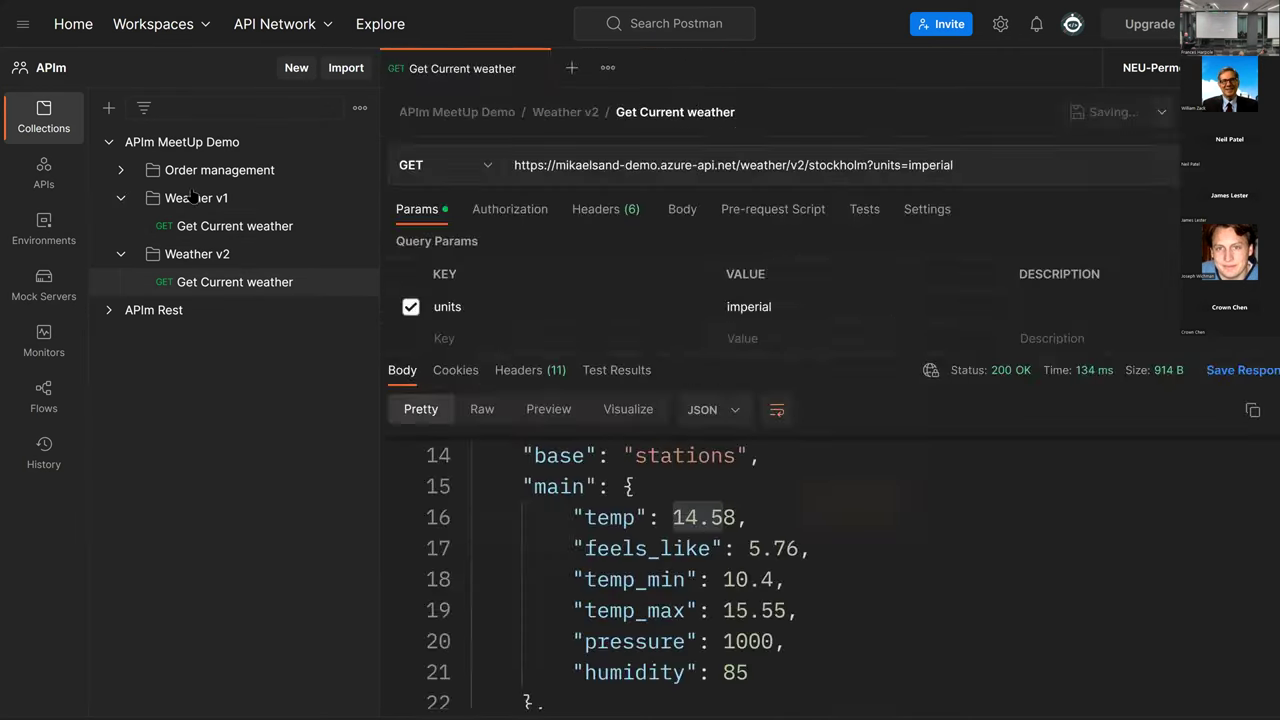
# Collapse the Weather v1 folder, expand Order management and open the Order as American request
pyautogui.click(120, 198)
pyautogui.click(120, 170)
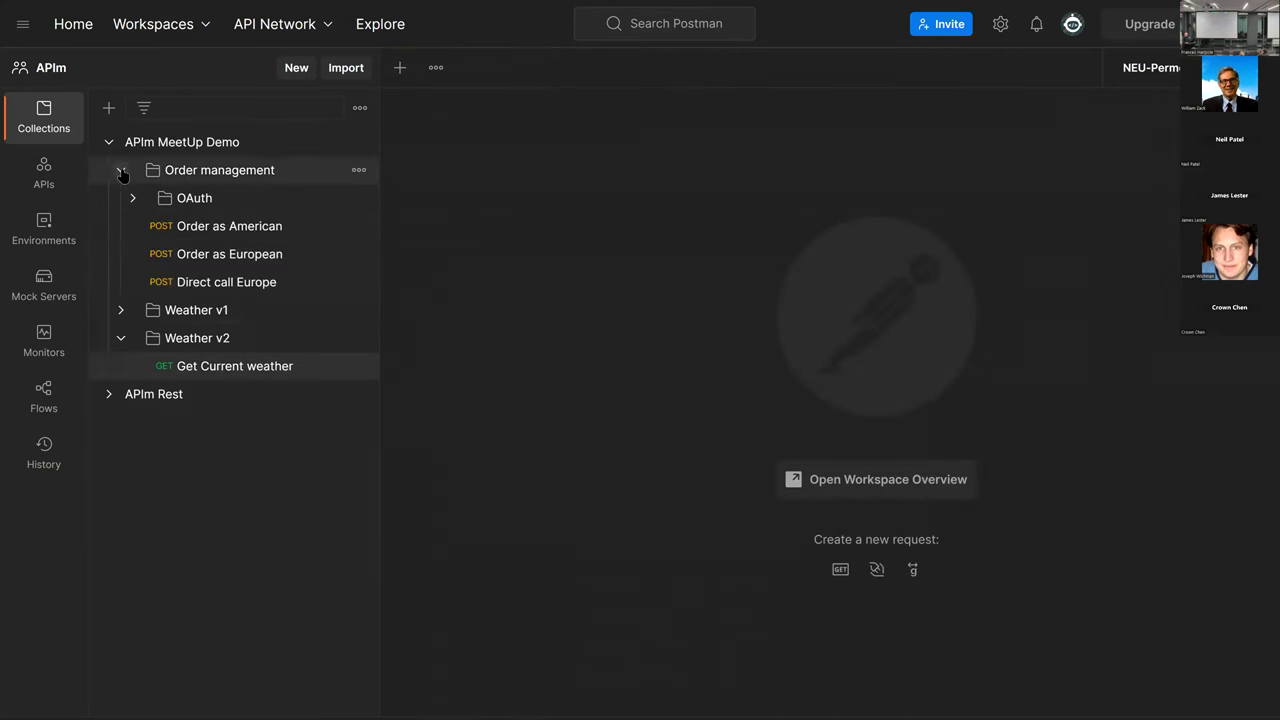
pyautogui.click(260, 227)
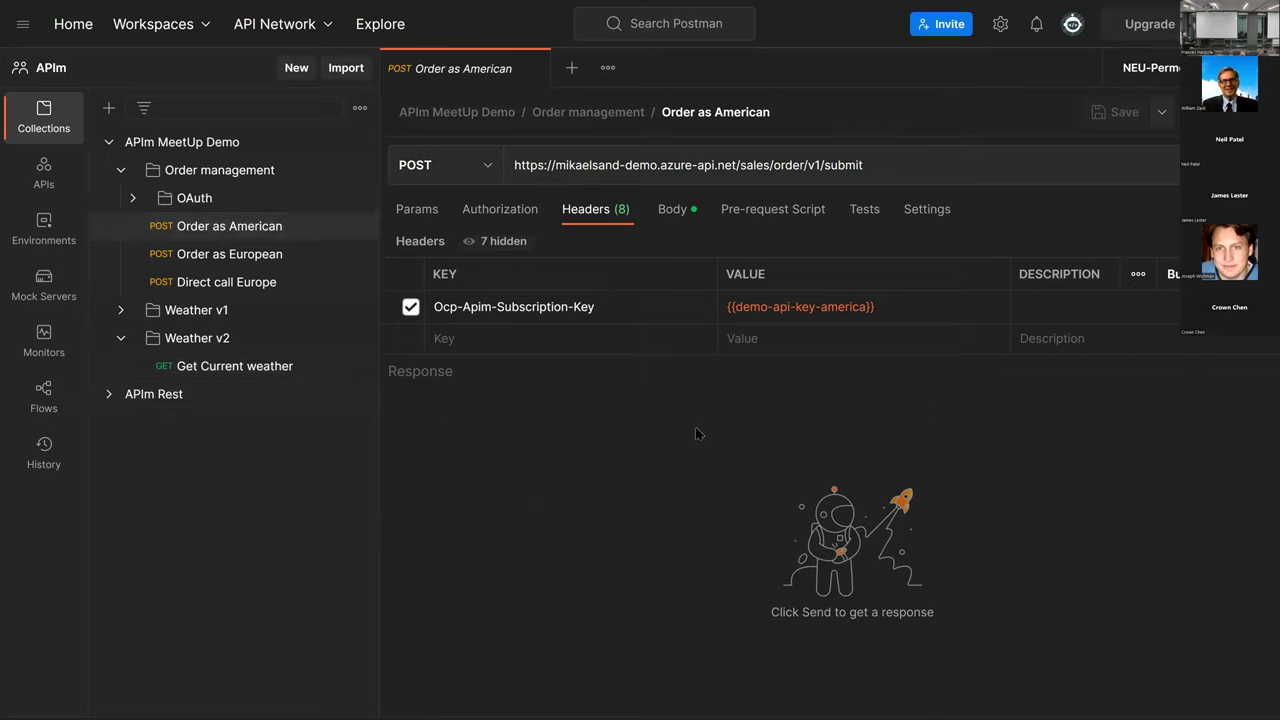
# Change the Postman theme to the light one in the application settings and close the settings
pyautogui.click(1000, 24)
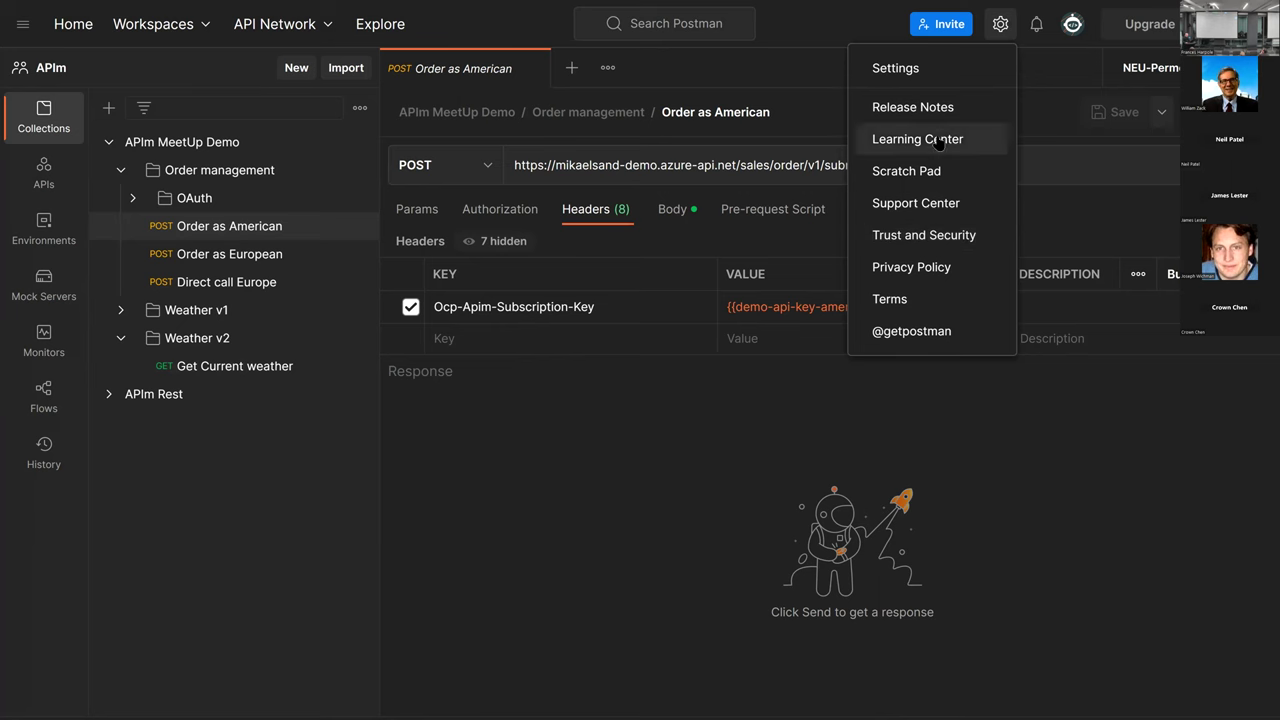
pyautogui.click(938, 80)
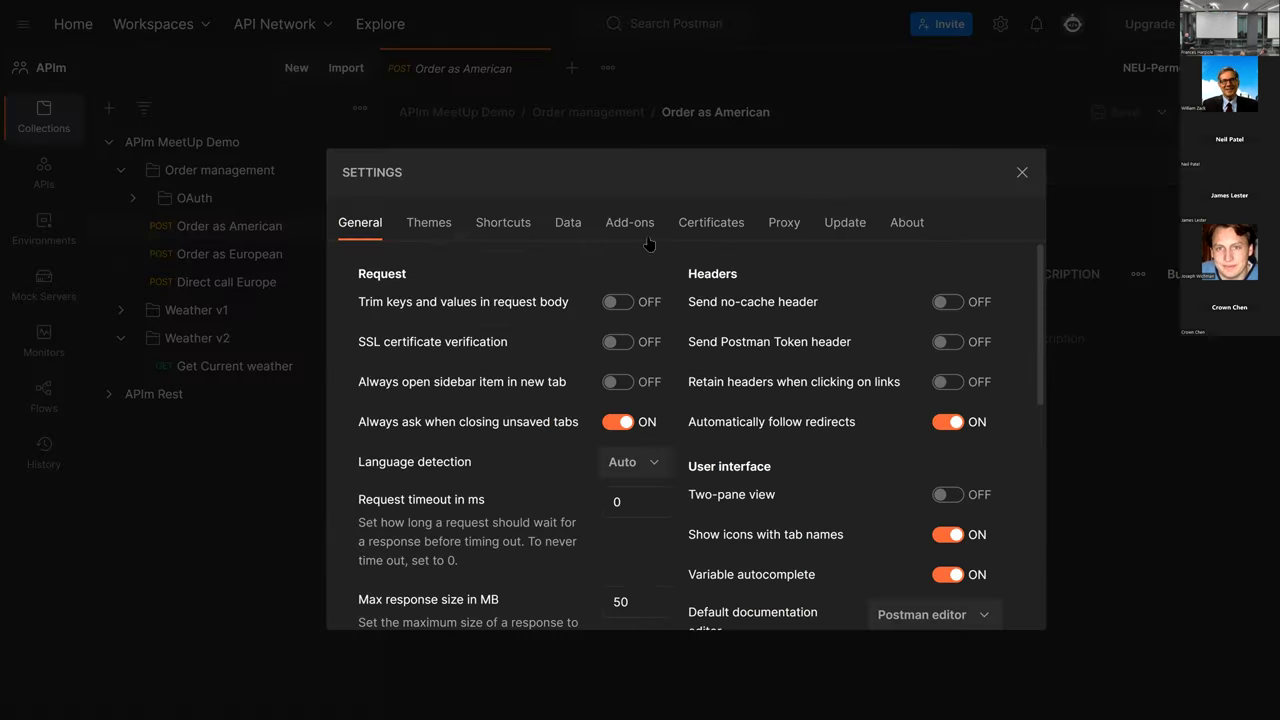
pyautogui.click(429, 223)
pyautogui.click(698, 395)
pyautogui.press('Escape')
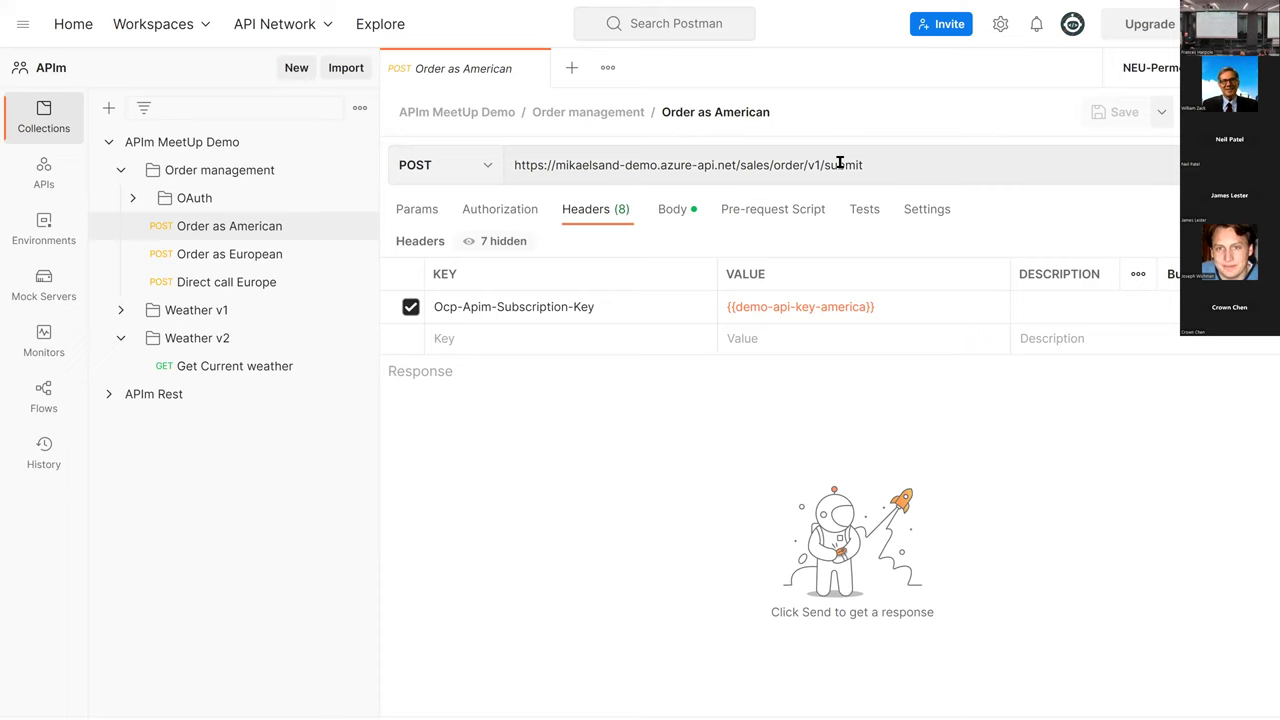
# Show the JSON body of Order as American and enlarge the request pane to fit the whole body
pyautogui.click(677, 209)
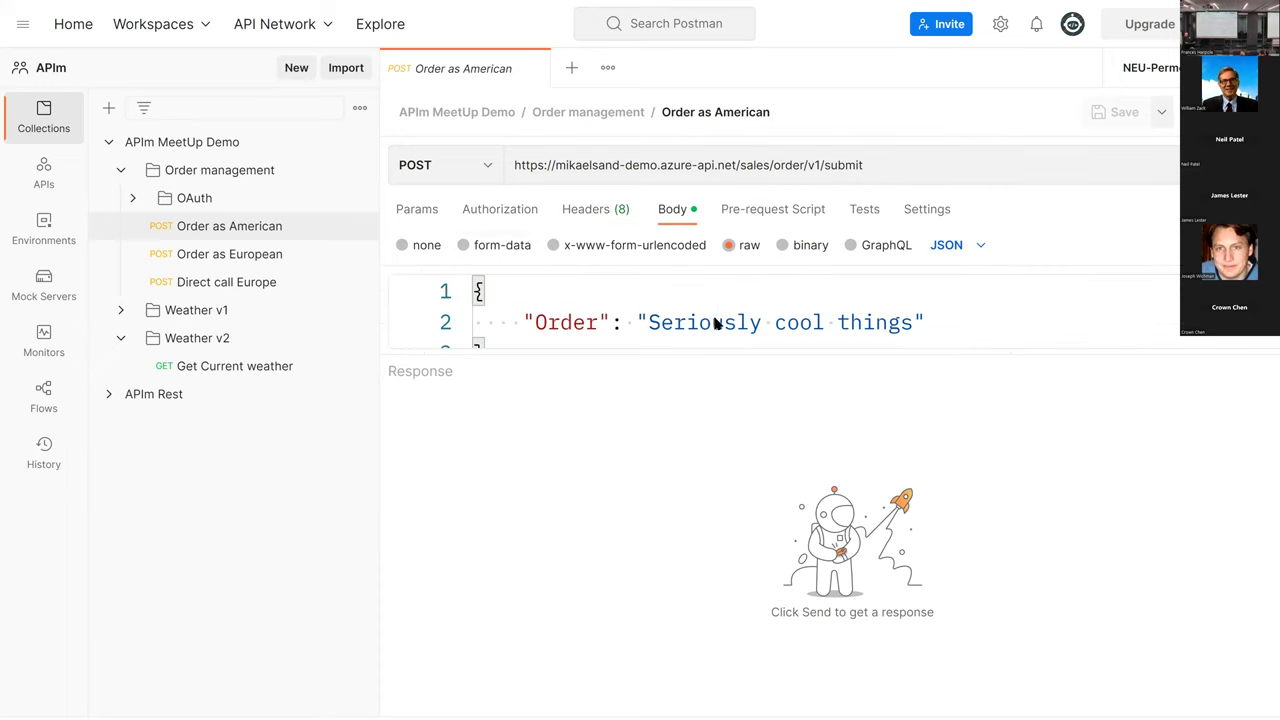
pyautogui.moveTo(706, 355); pyautogui.dragTo(704, 462)
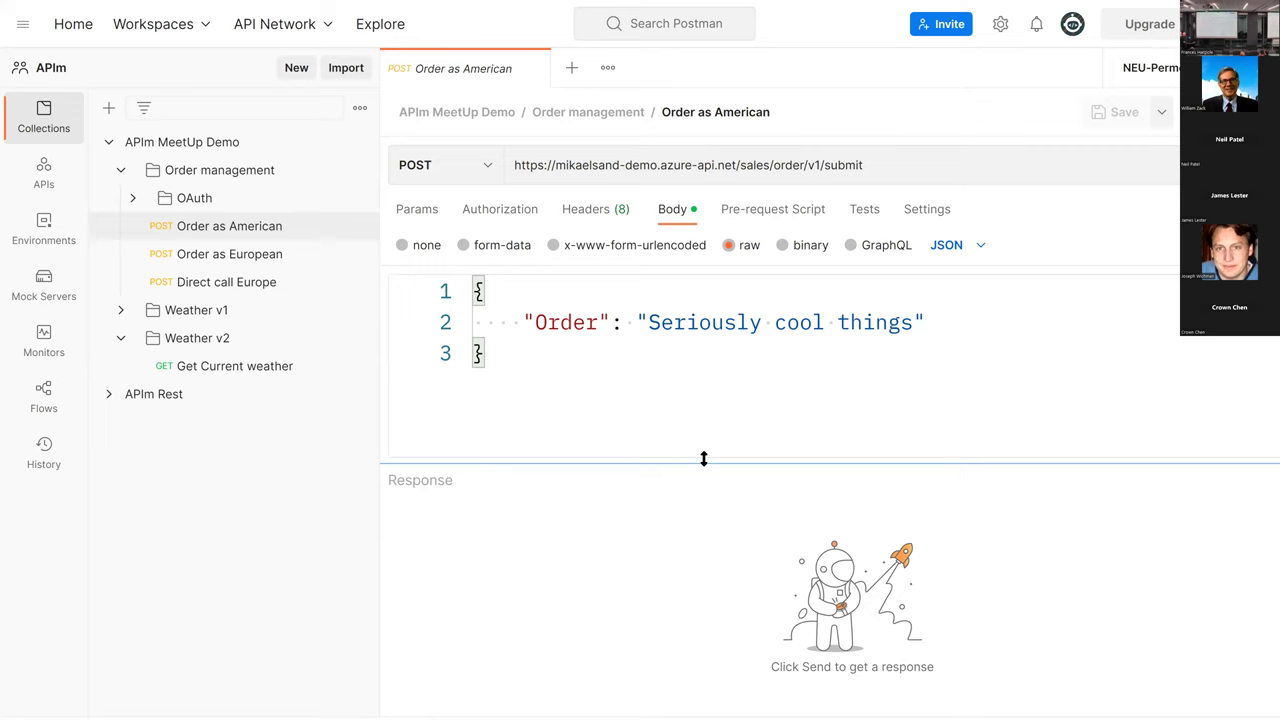
pyautogui.moveTo(704, 458); pyautogui.dragTo(705, 427)
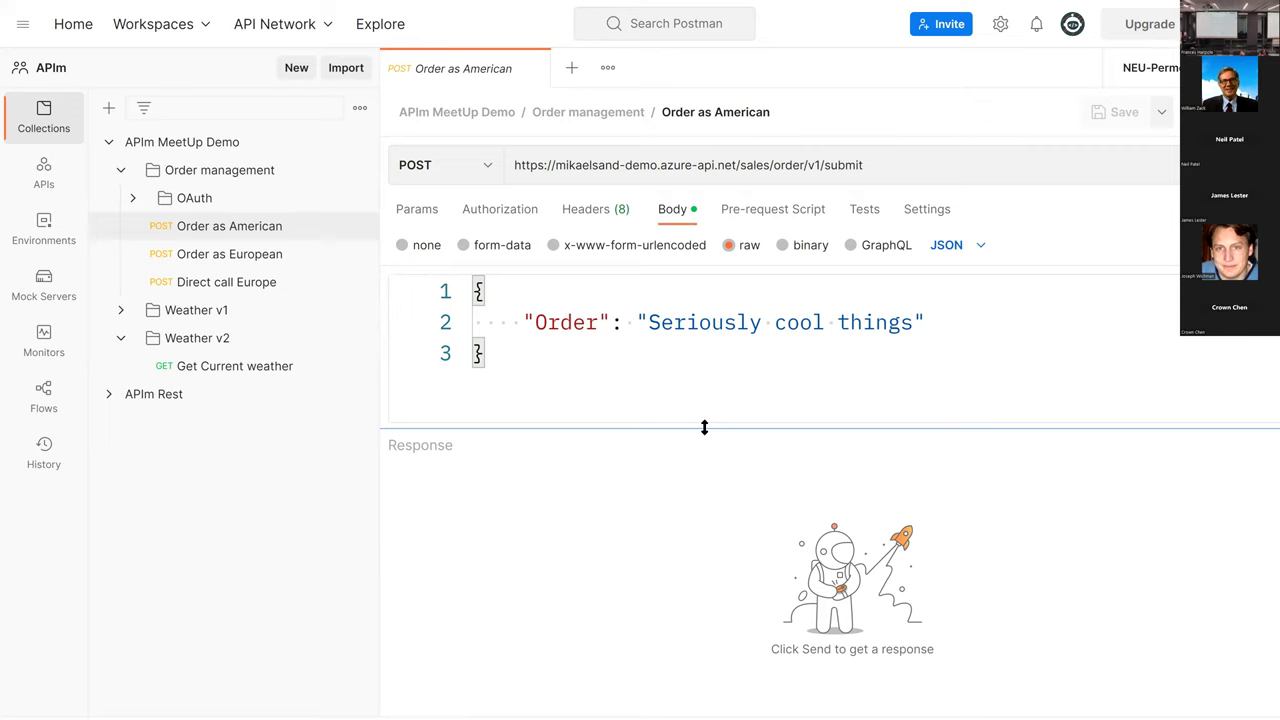
# Show the Ocp-Apim-Subscription-Key header of Order as American with its {{demo-api-key-america}} variable and send the request
pyautogui.click(588, 217)
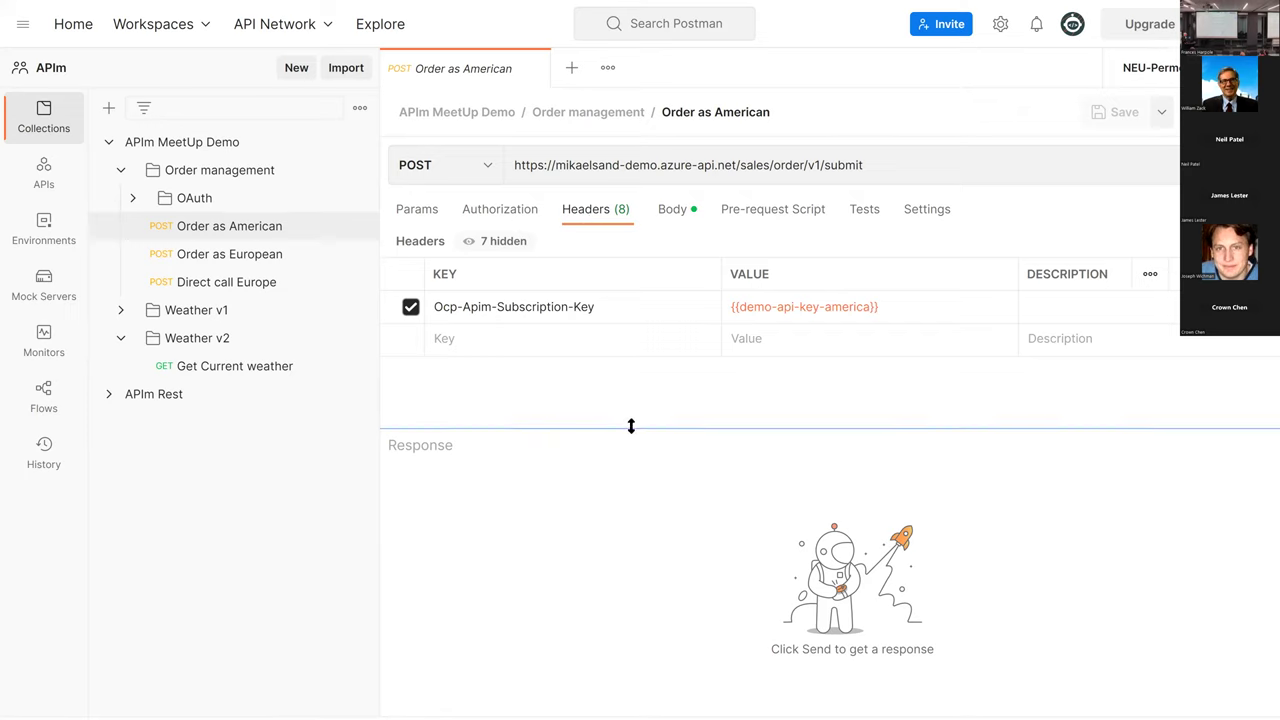
pyautogui.click(609, 307)
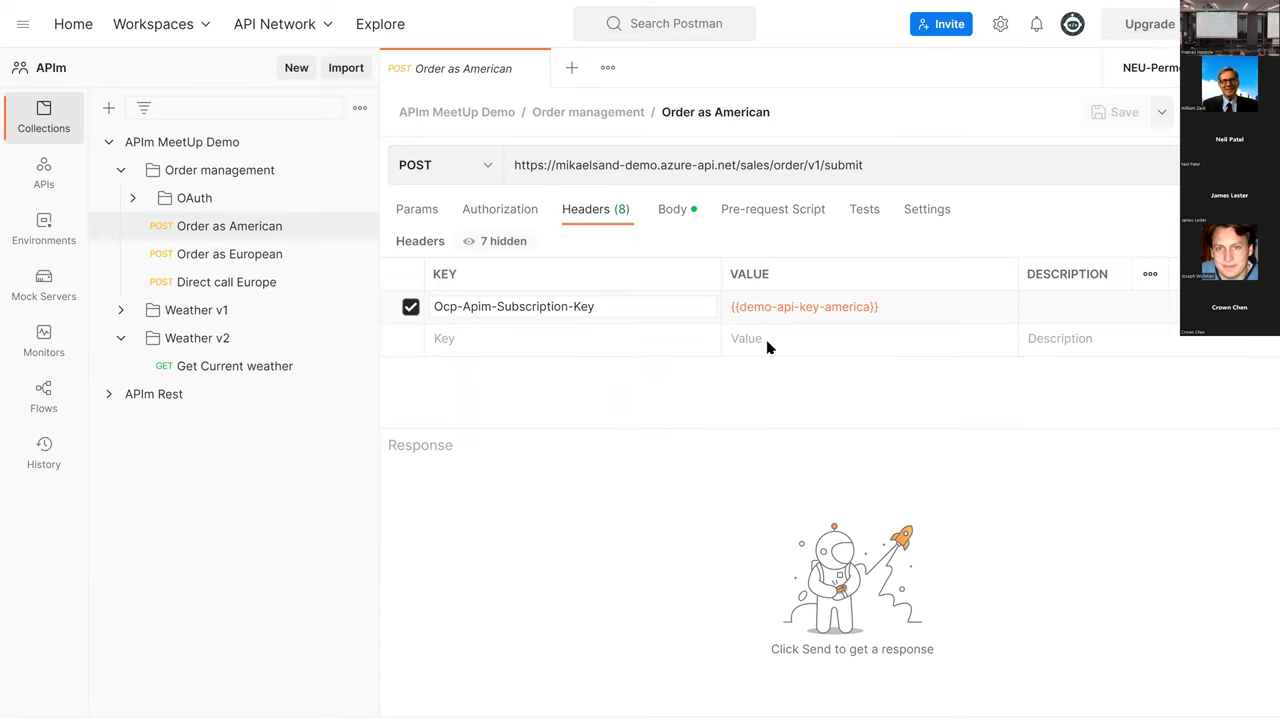
pyautogui.moveTo(780, 308)
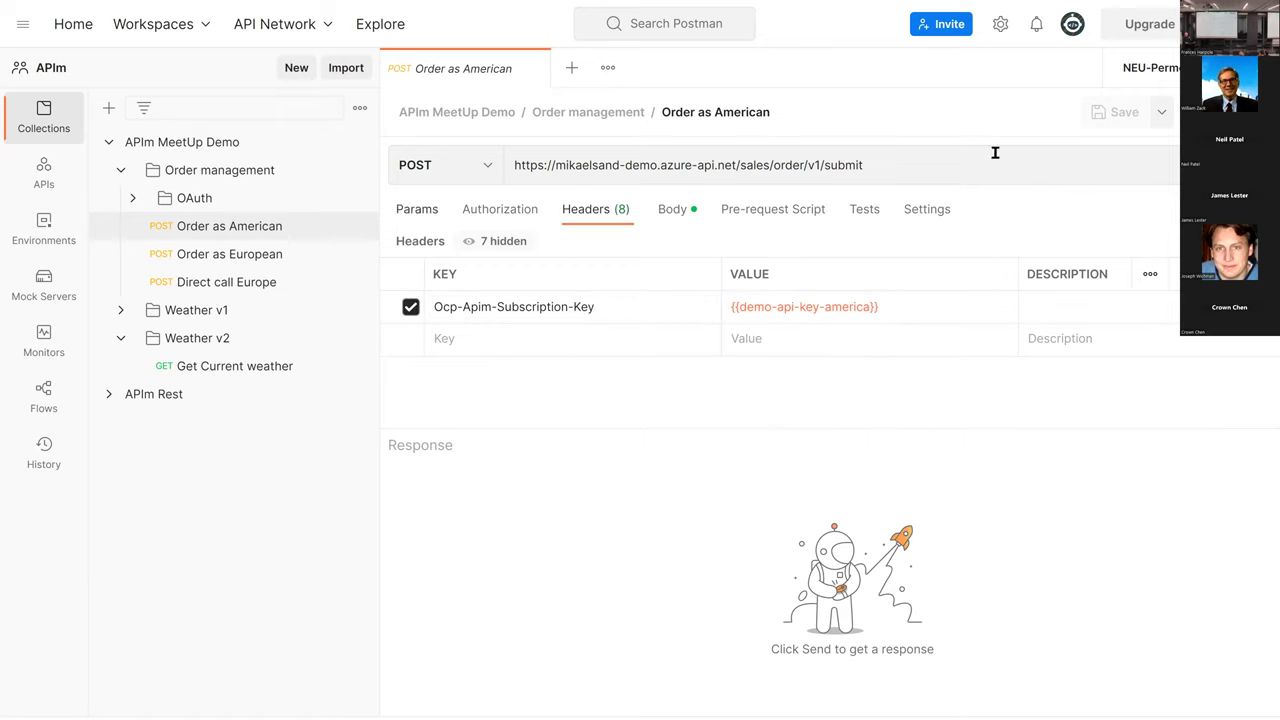
pyautogui.click(1225, 165)
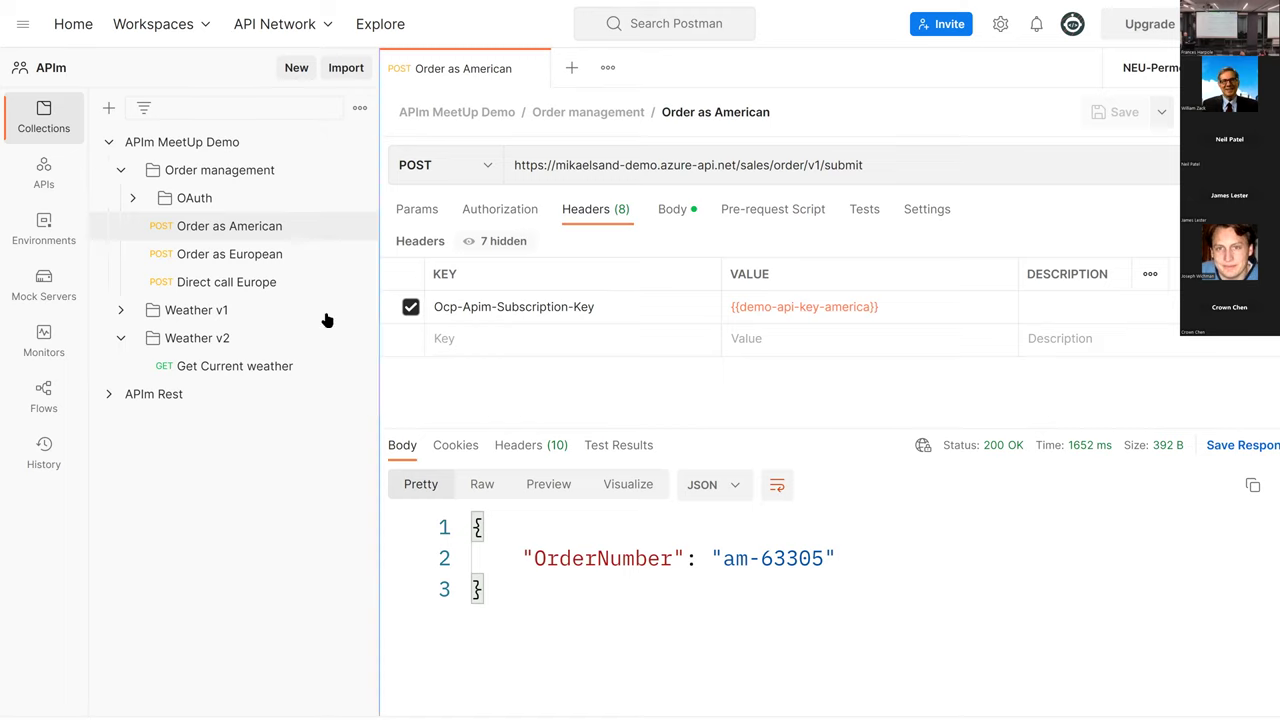
# Open the Order as European request and compare its subscription key header with that of Order as American
pyautogui.click(268, 256)
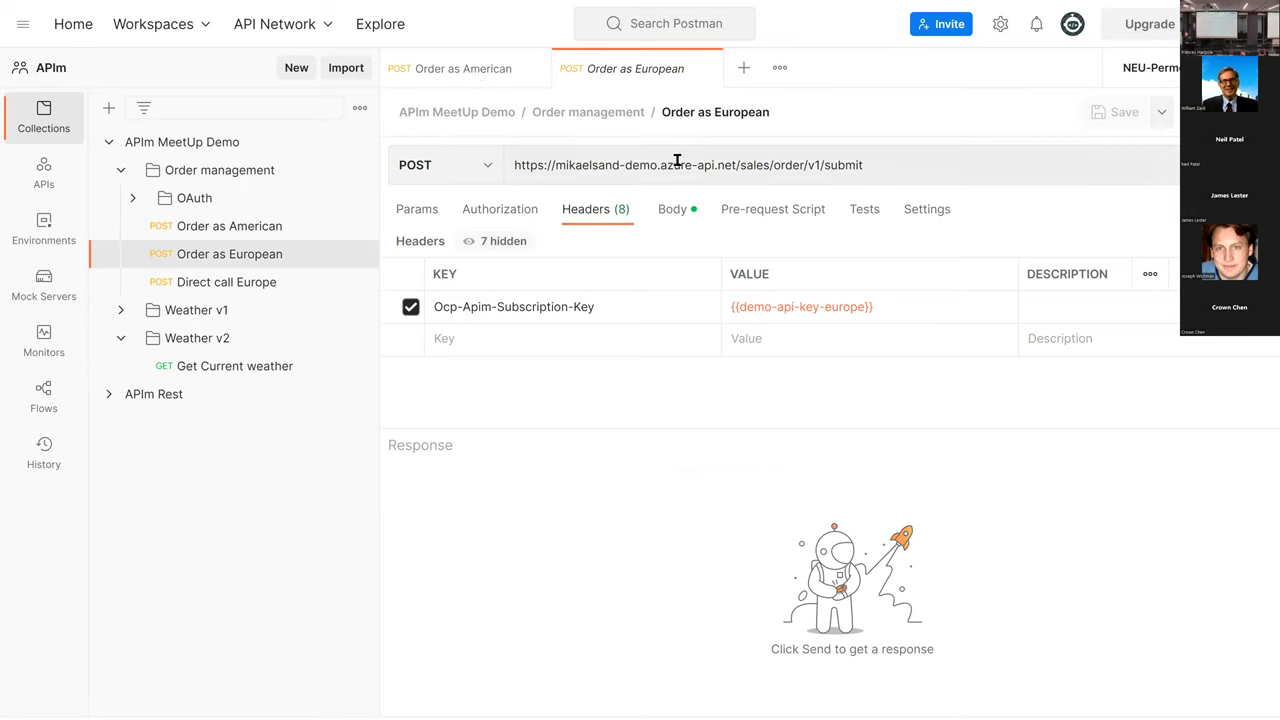
pyautogui.click(495, 77)
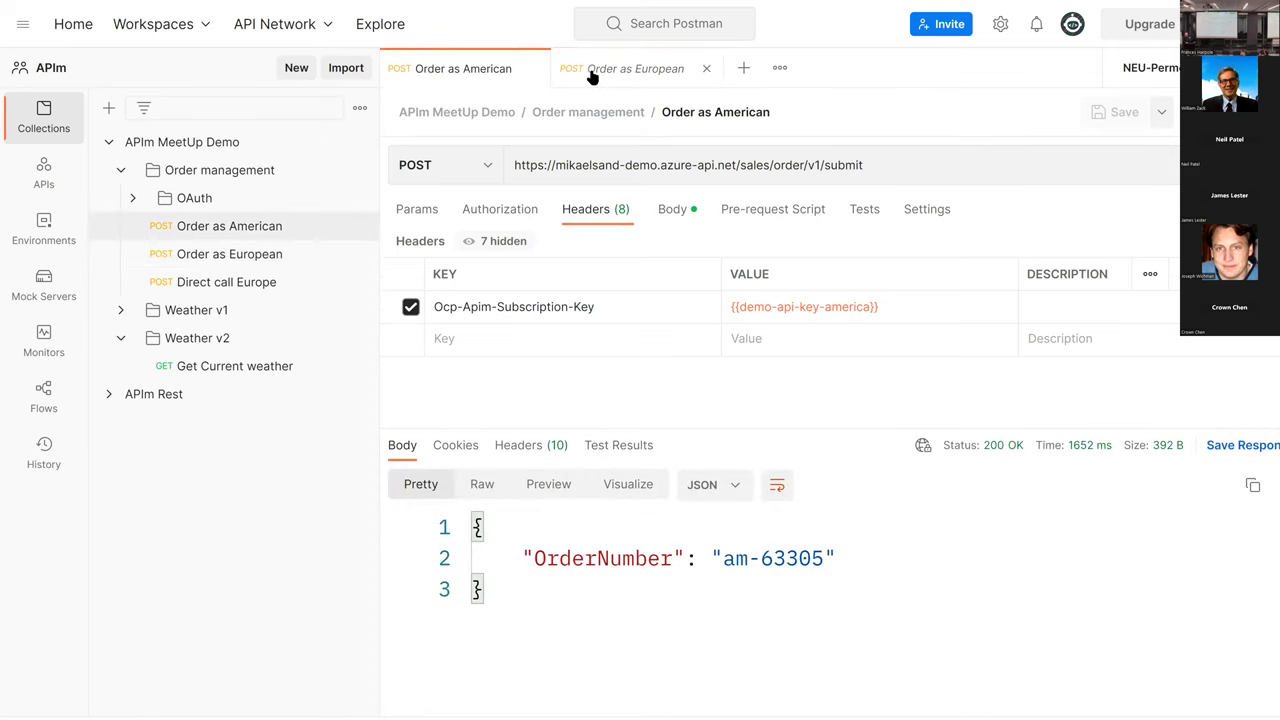
pyautogui.click(585, 77)
pyautogui.click(490, 78)
pyautogui.click(603, 82)
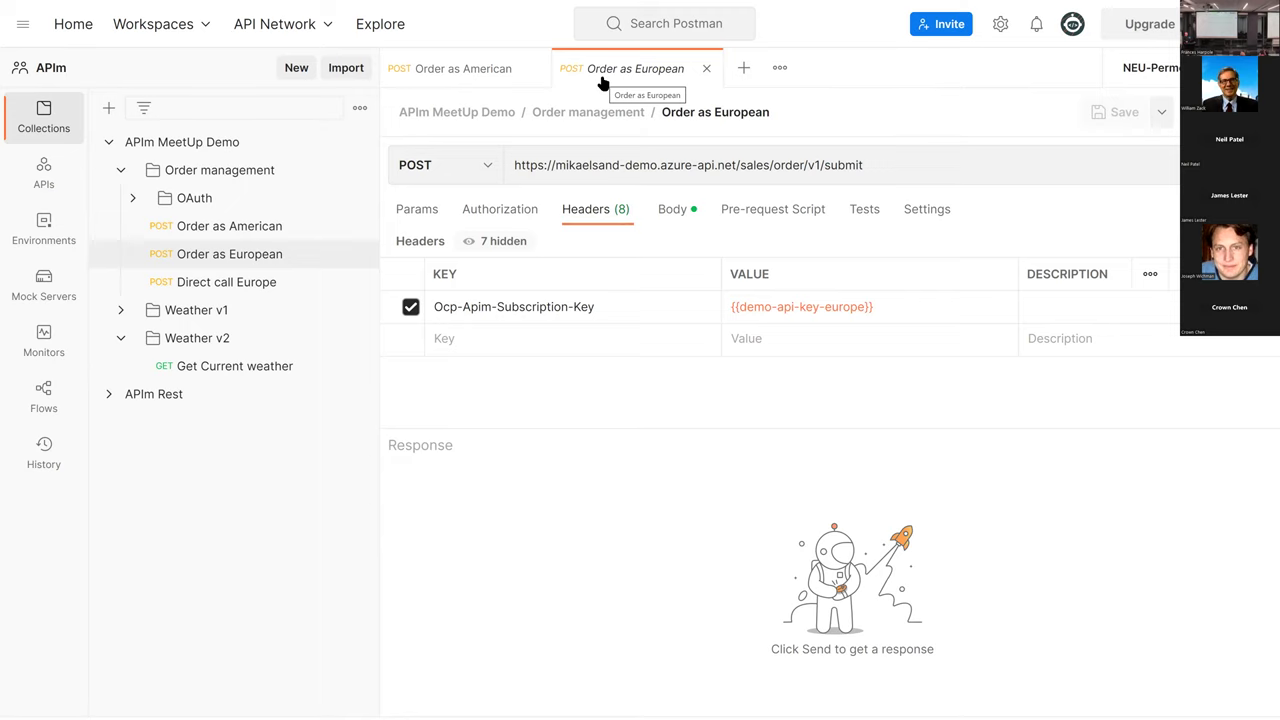
# Review the body and Ocp-Apim-Subscription-Key header of Order as European, send the request and highlight the prefix of the returned order number
pyautogui.click(673, 209)
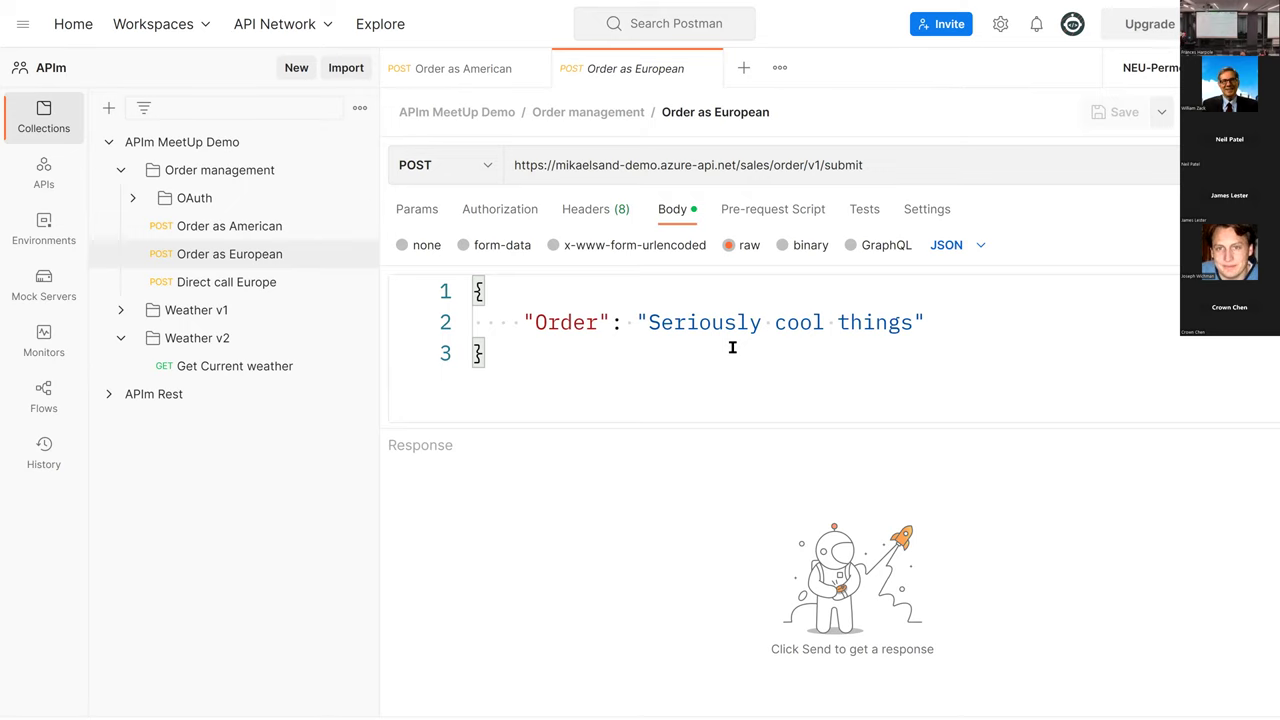
pyautogui.click(600, 209)
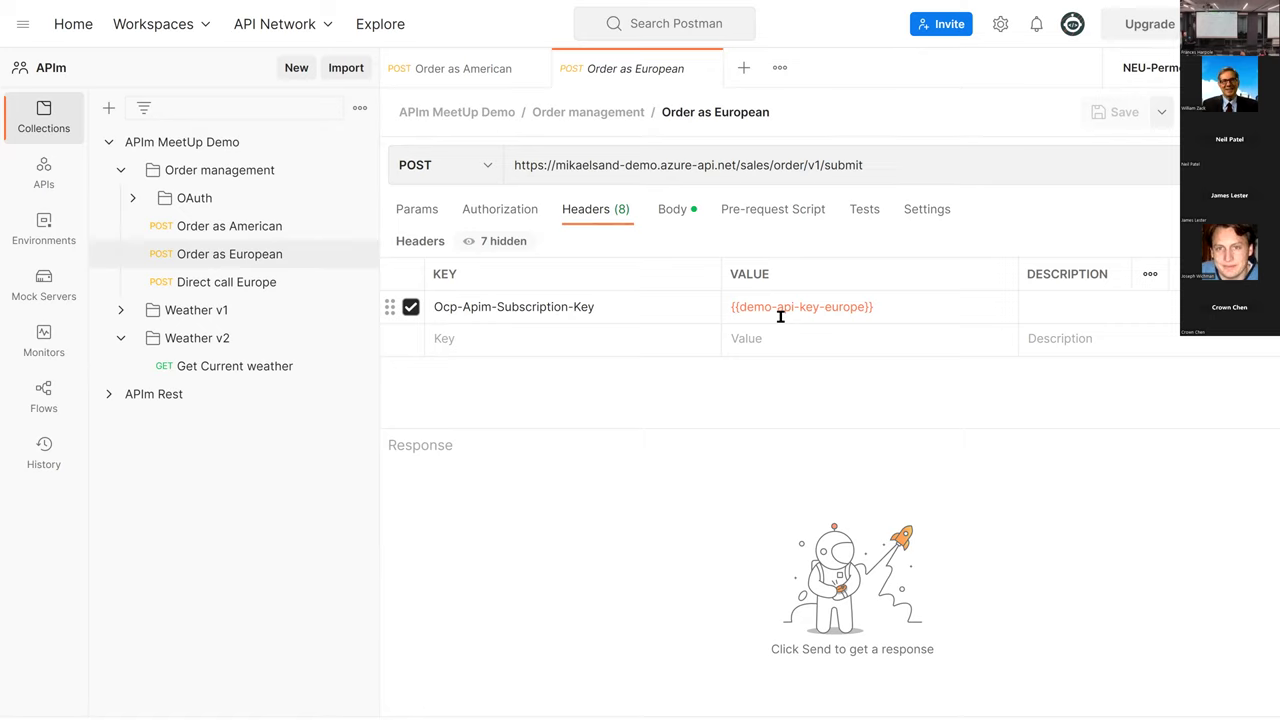
pyautogui.hotkey('ctrl', 'Return')
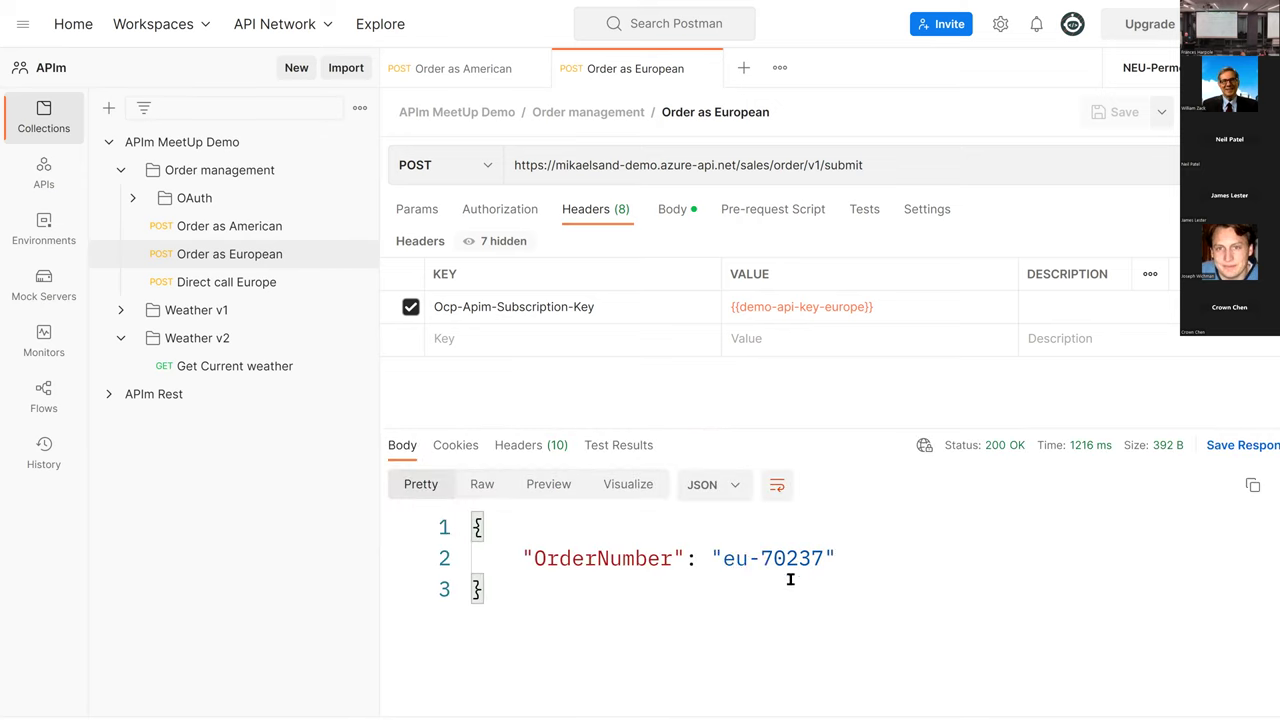
pyautogui.moveTo(724, 560); pyautogui.dragTo(748, 560)
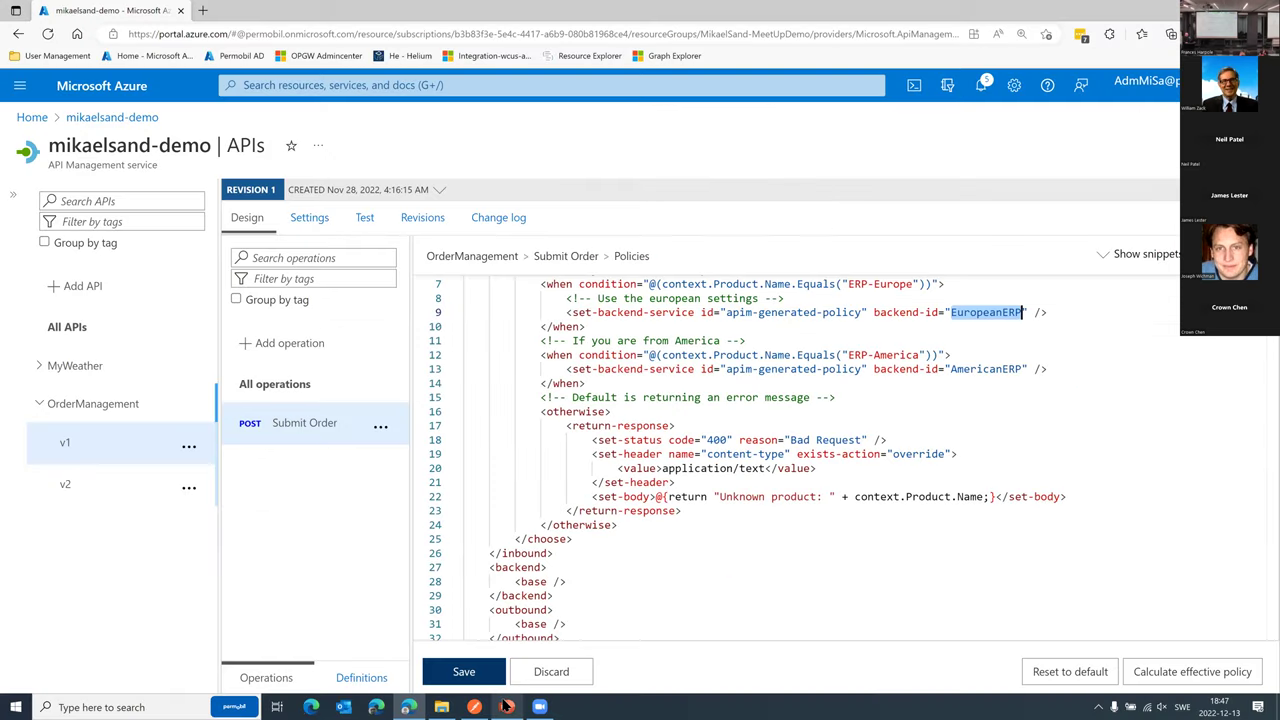
# Switch to the PowerPoint presentation and start the slide show from slide 41, "Different flavors and costs"
pyautogui.click(506, 706)
pyautogui.click(506, 706)
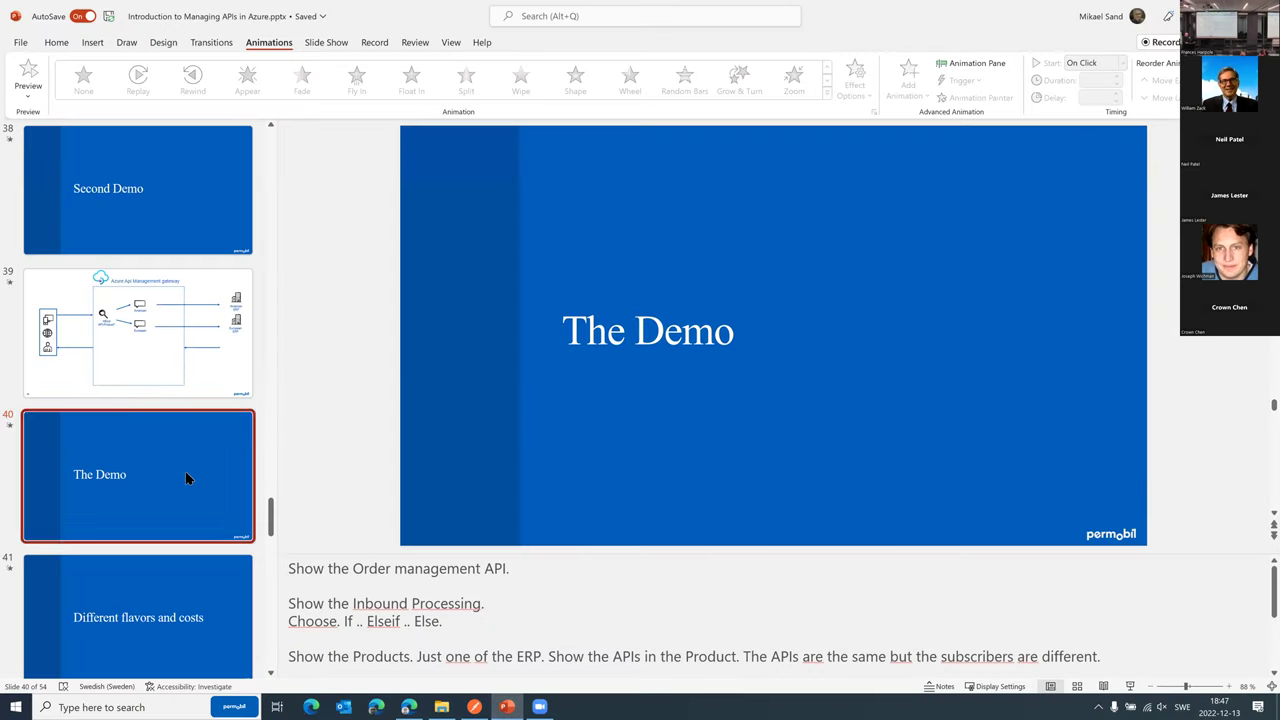
pyautogui.scroll(-3, 146, 500)
pyautogui.scroll(-1, 150, 497)
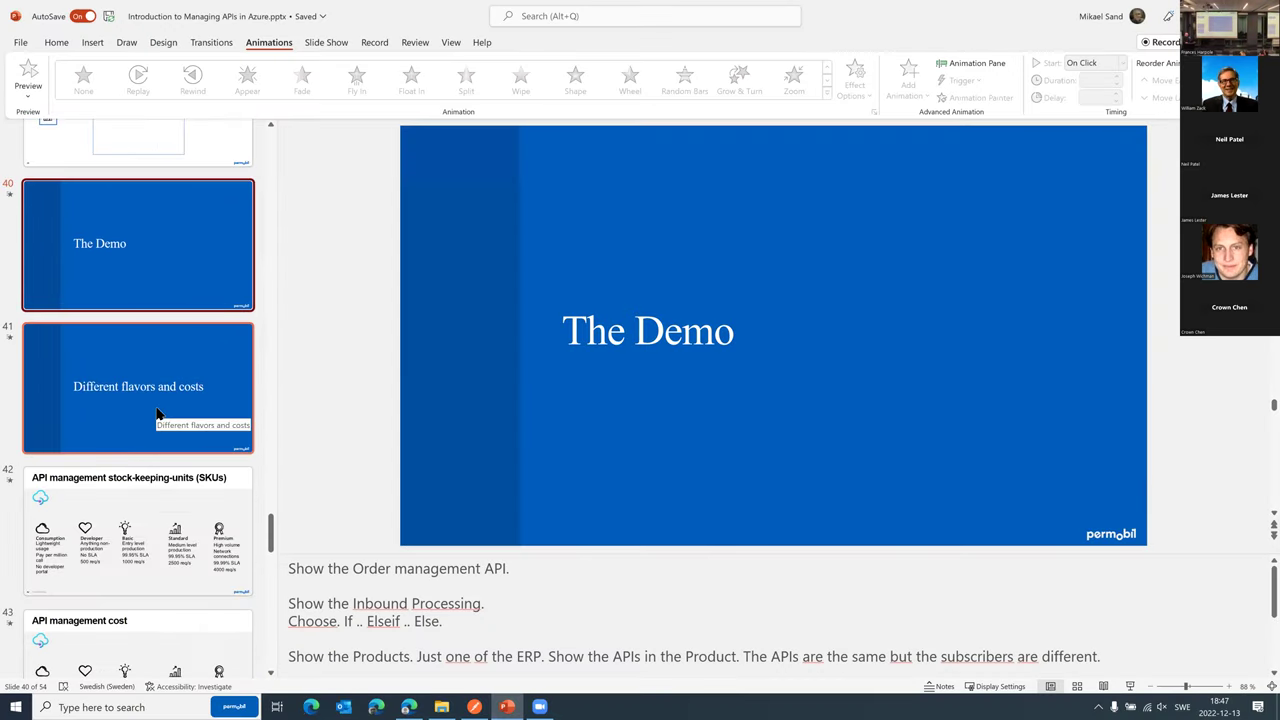
pyautogui.click(157, 412)
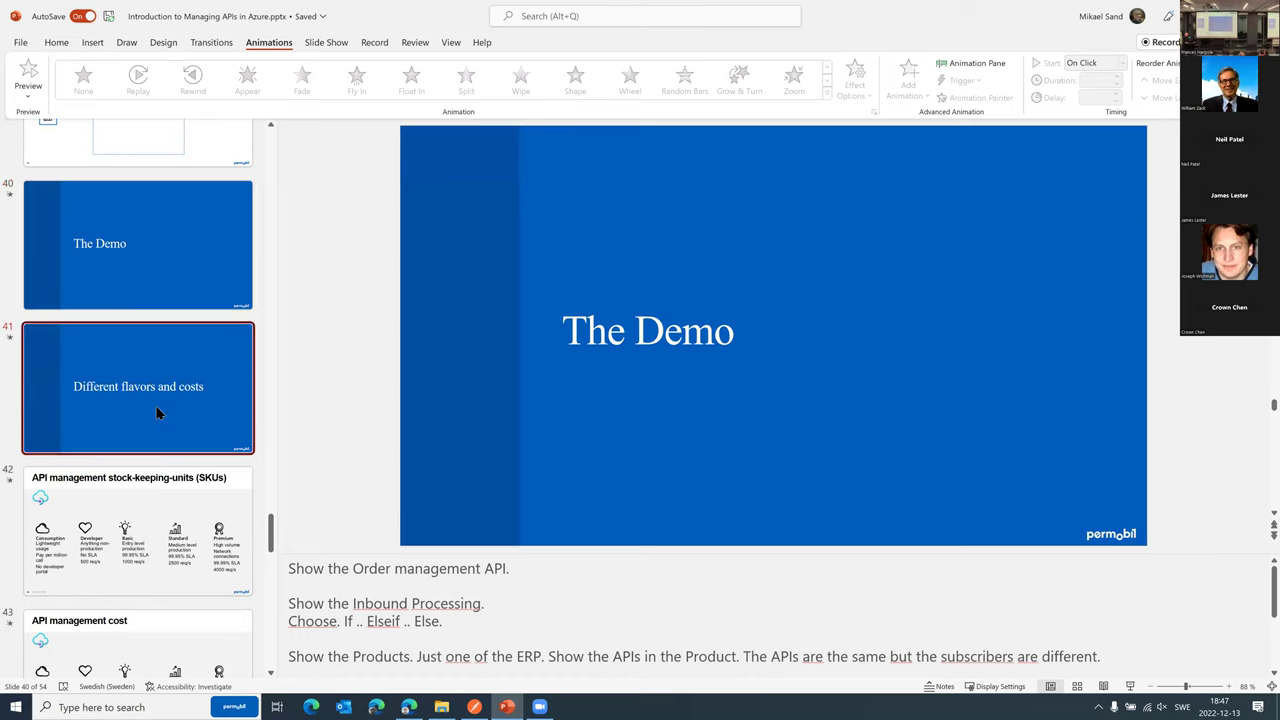
pyautogui.hotkey('shift', 'F5')
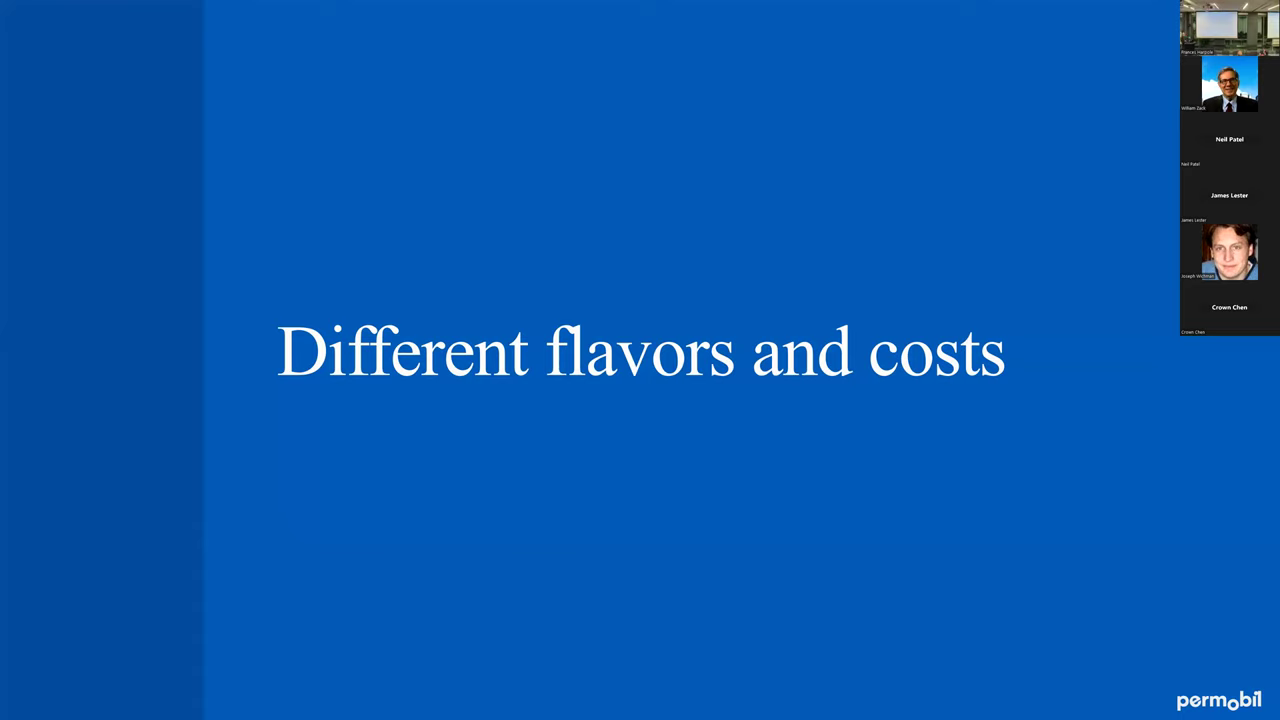
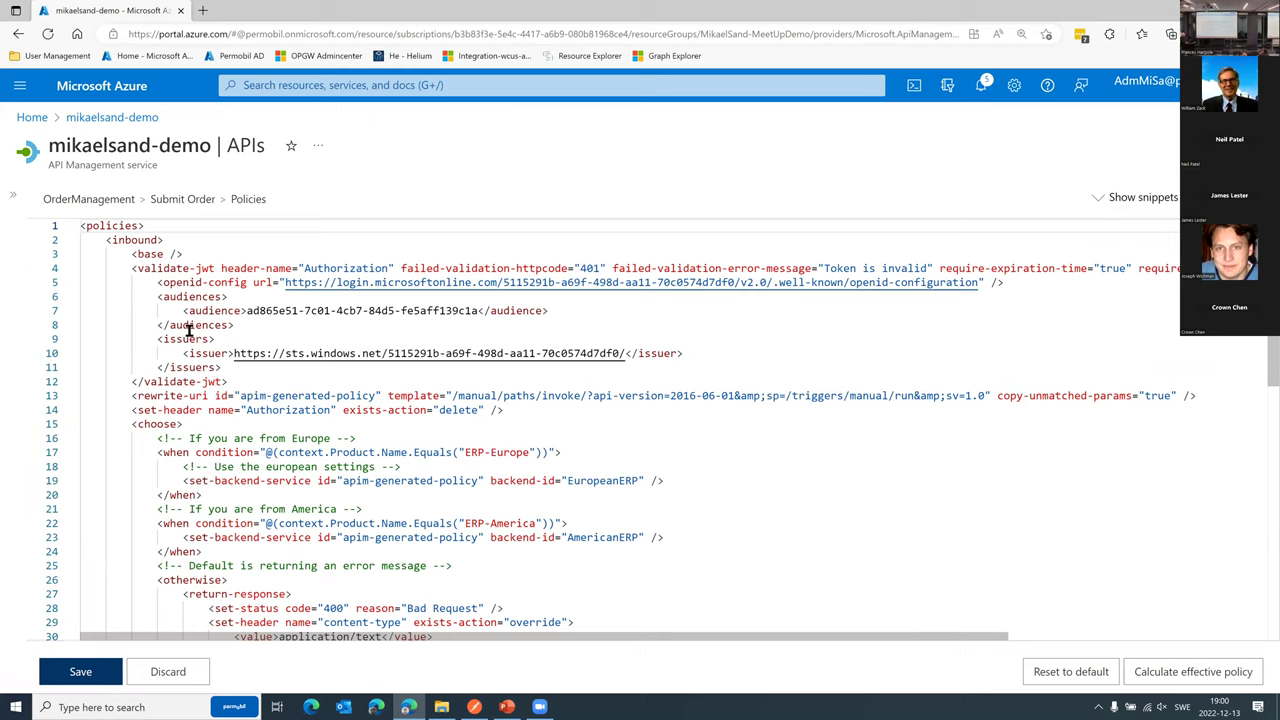
# Highlight the validate-jwt element in the Submit Order policy and examine its attributes along the whole line
pyautogui.doubleClick(162, 268)
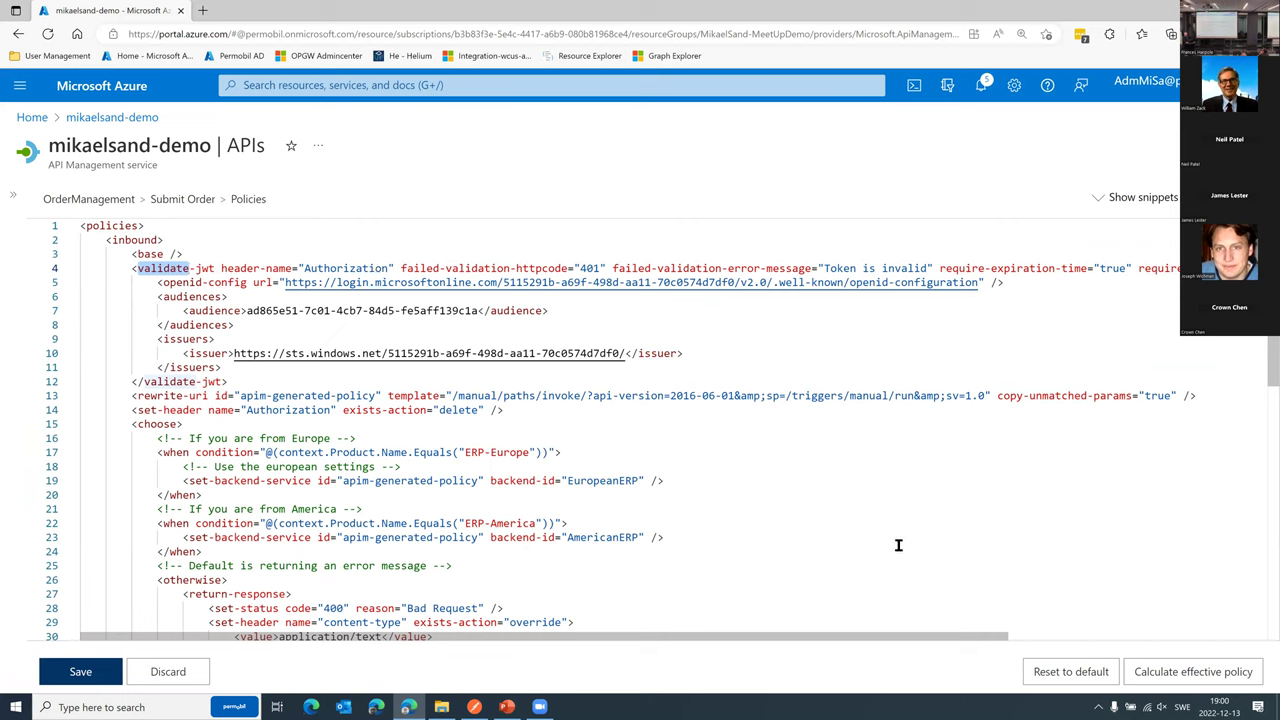
pyautogui.hscroll(1, 1118, 640)
pyautogui.hscroll(5, 1180, 629)
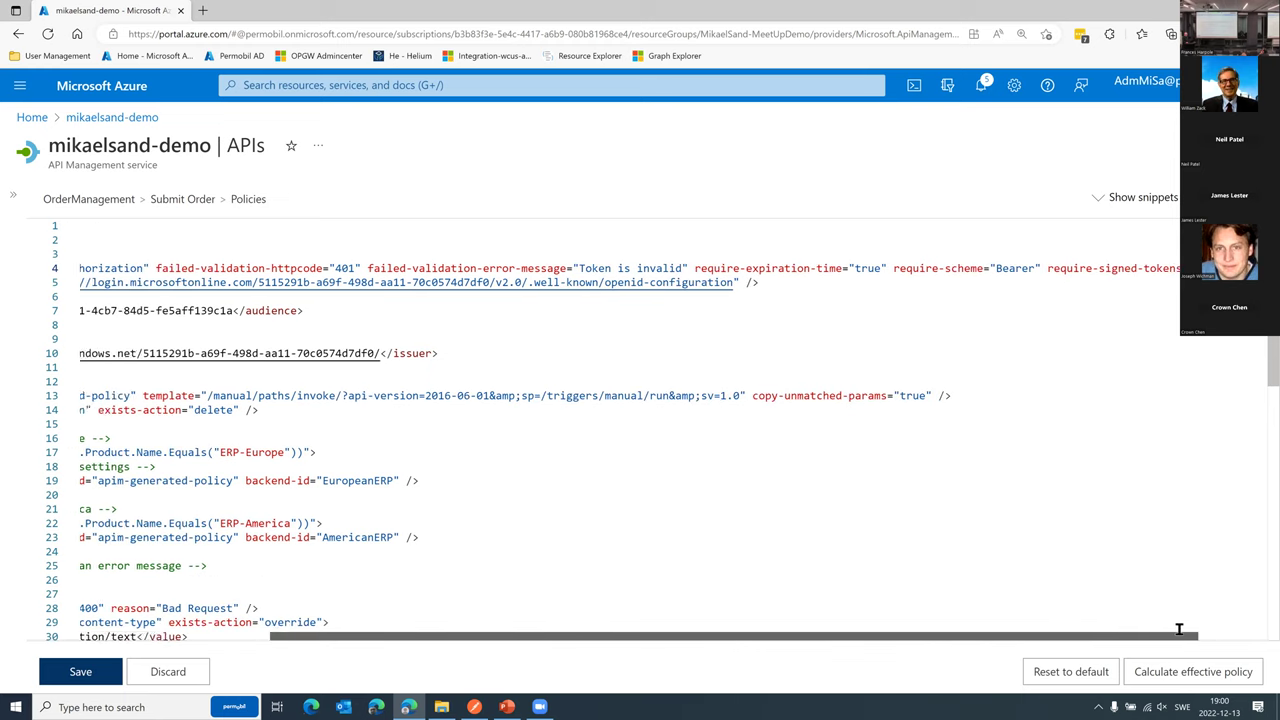
pyautogui.hscroll(-3, 1063, 654)
pyautogui.hscroll(-3, 843, 665)
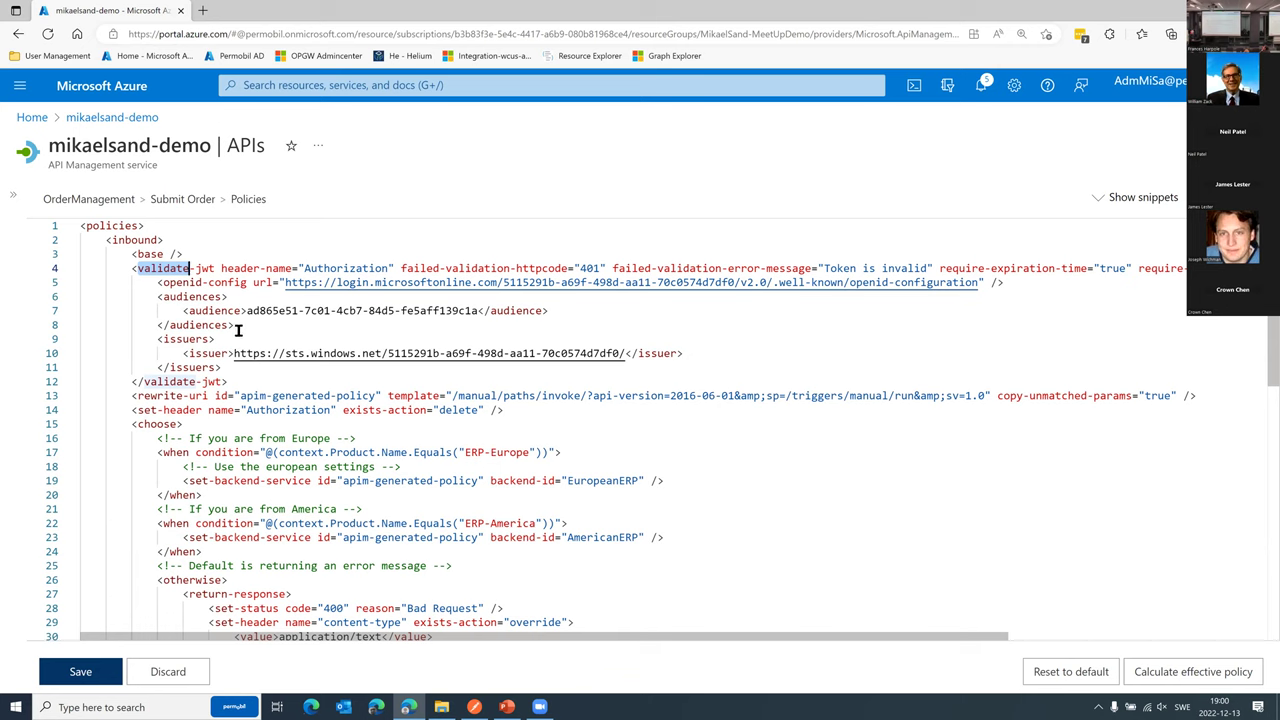
# Highlight the audience ID and the issuer URL inside the validate-jwt policy
pyautogui.moveTo(247, 311); pyautogui.dragTo(490, 311)
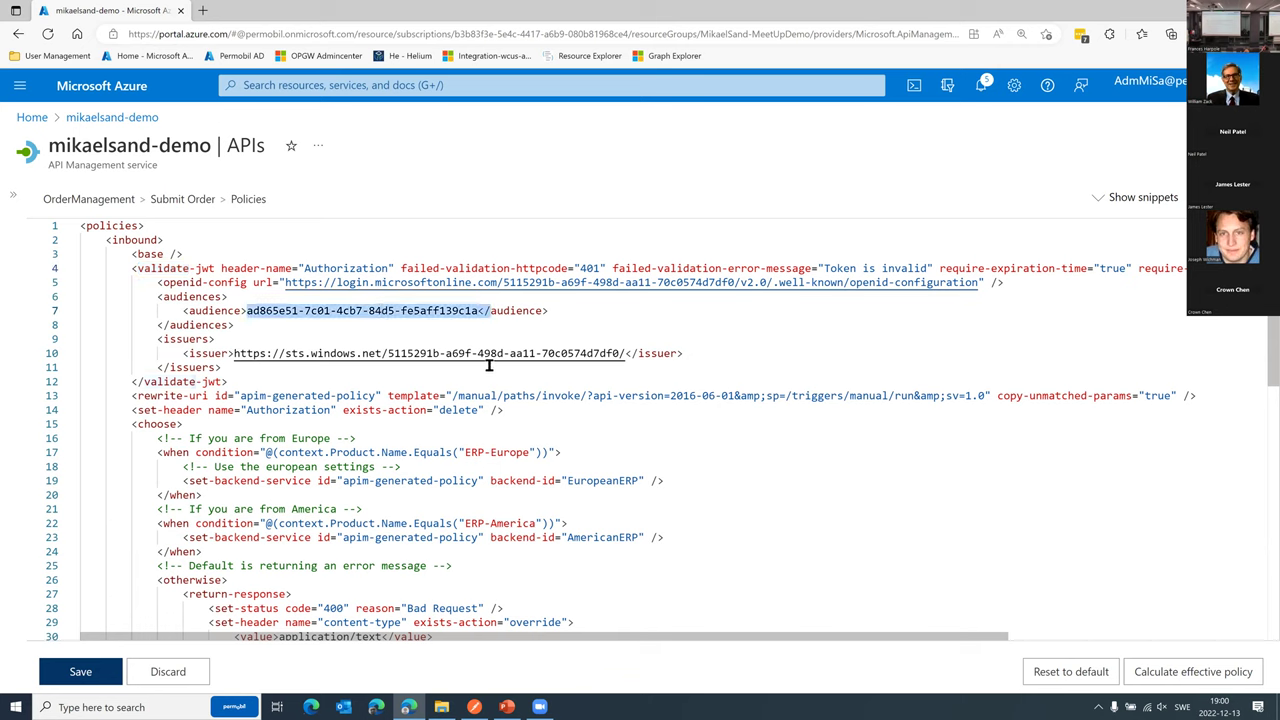
pyautogui.click(216, 339)
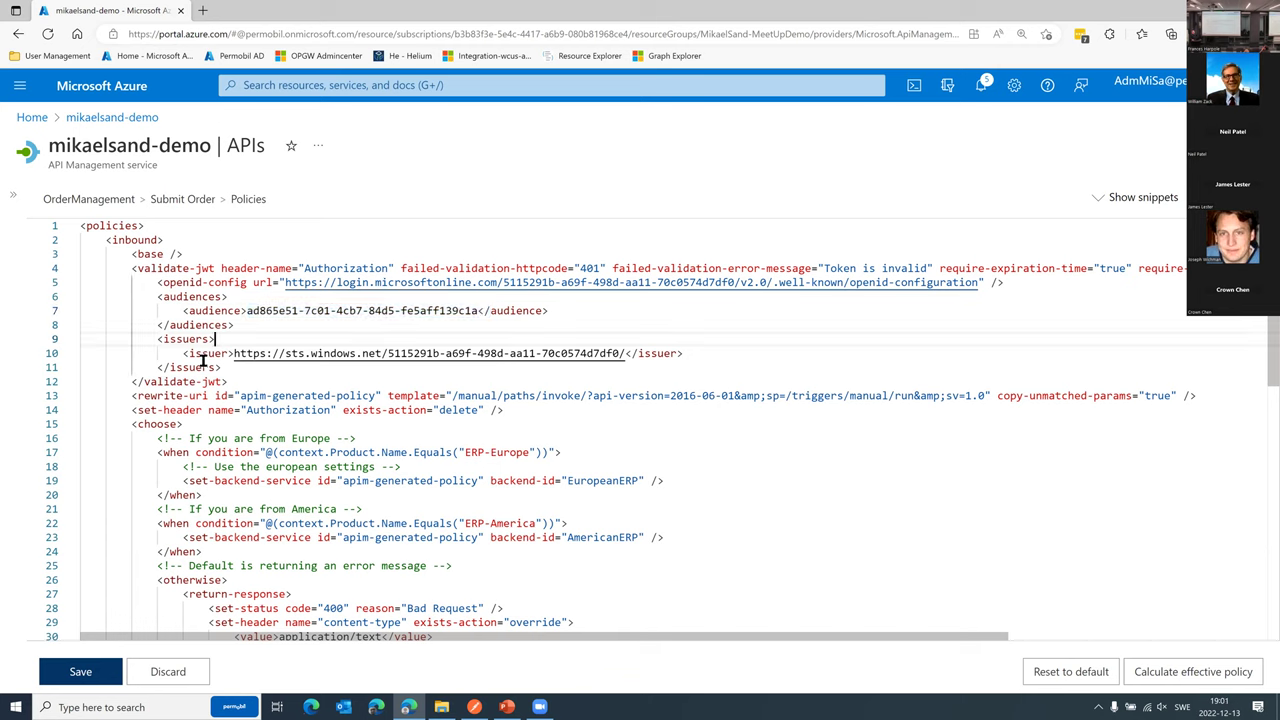
pyautogui.moveTo(233, 353); pyautogui.dragTo(628, 353)
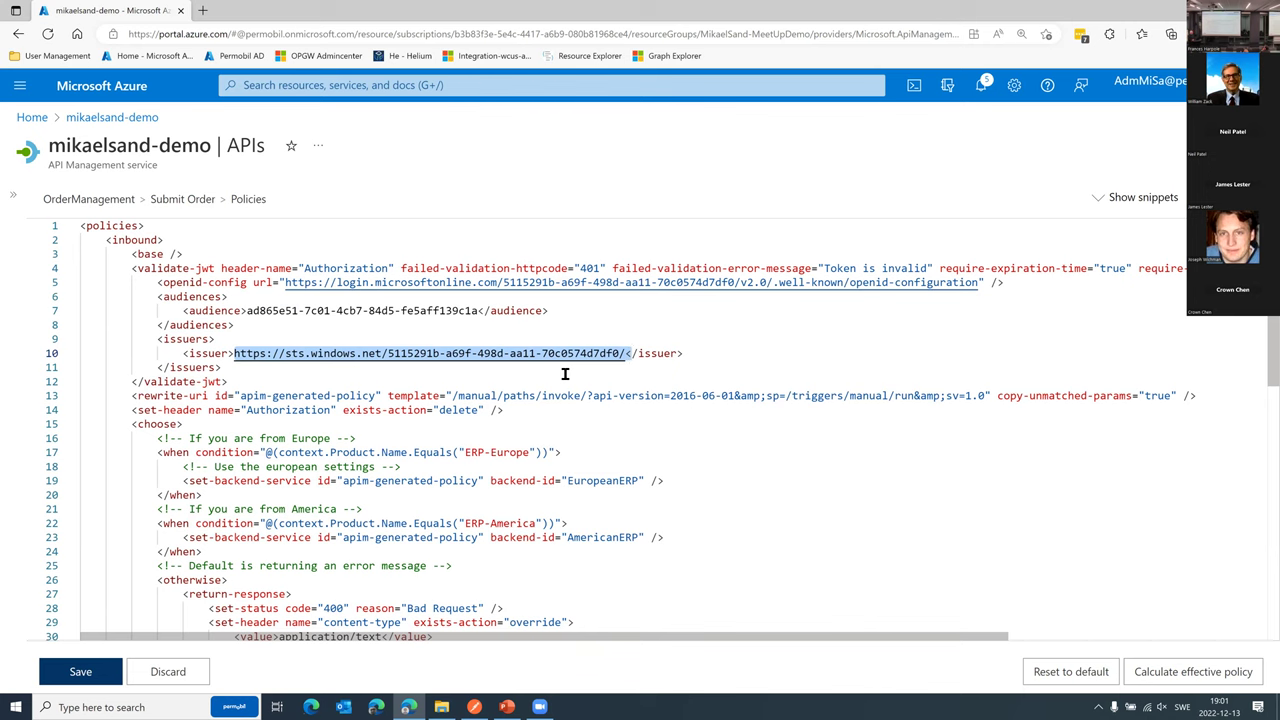
# Switch to Postman, open Order as American Secure from the OAuth folder and close the two older order requests
pyautogui.click(474, 707)
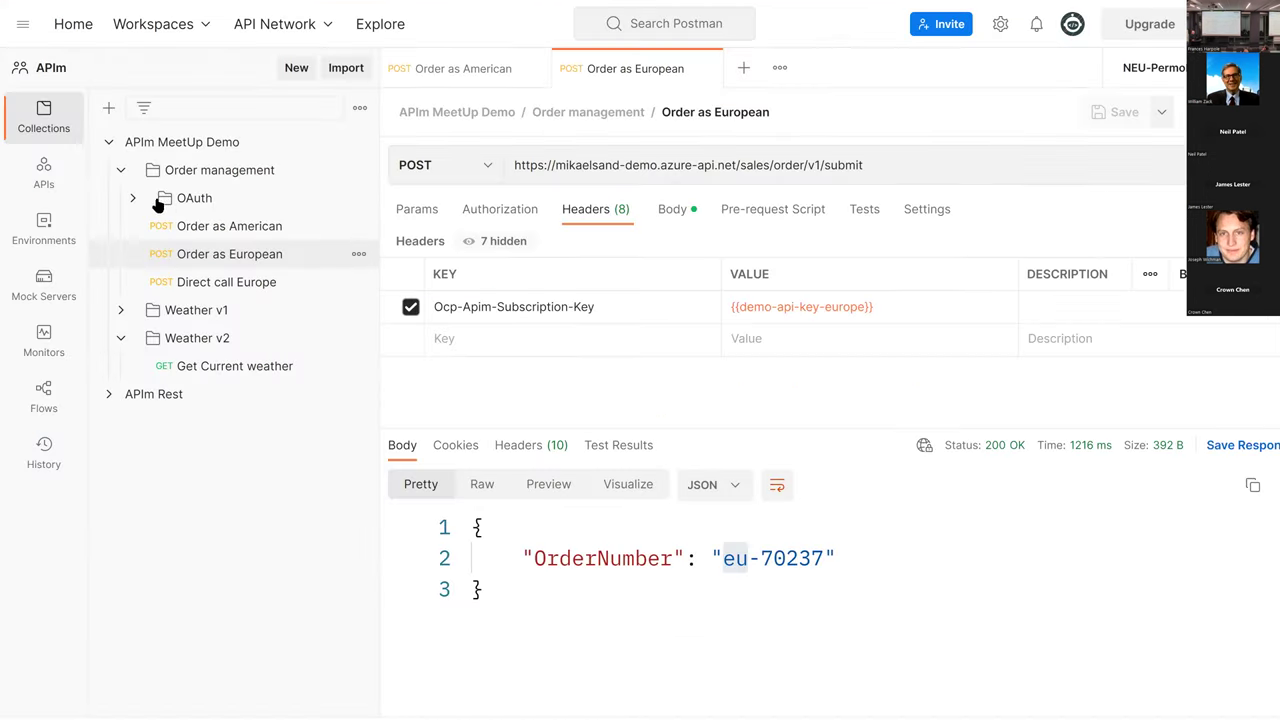
pyautogui.click(134, 202)
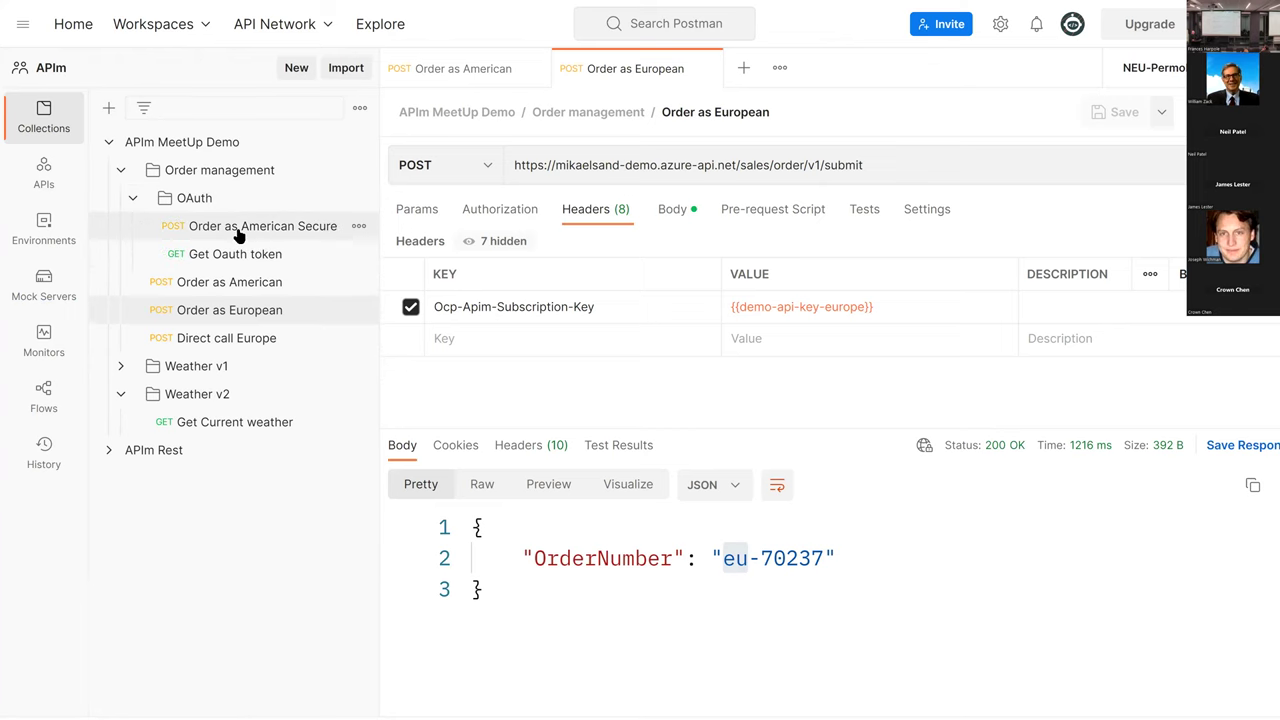
pyautogui.click(240, 228)
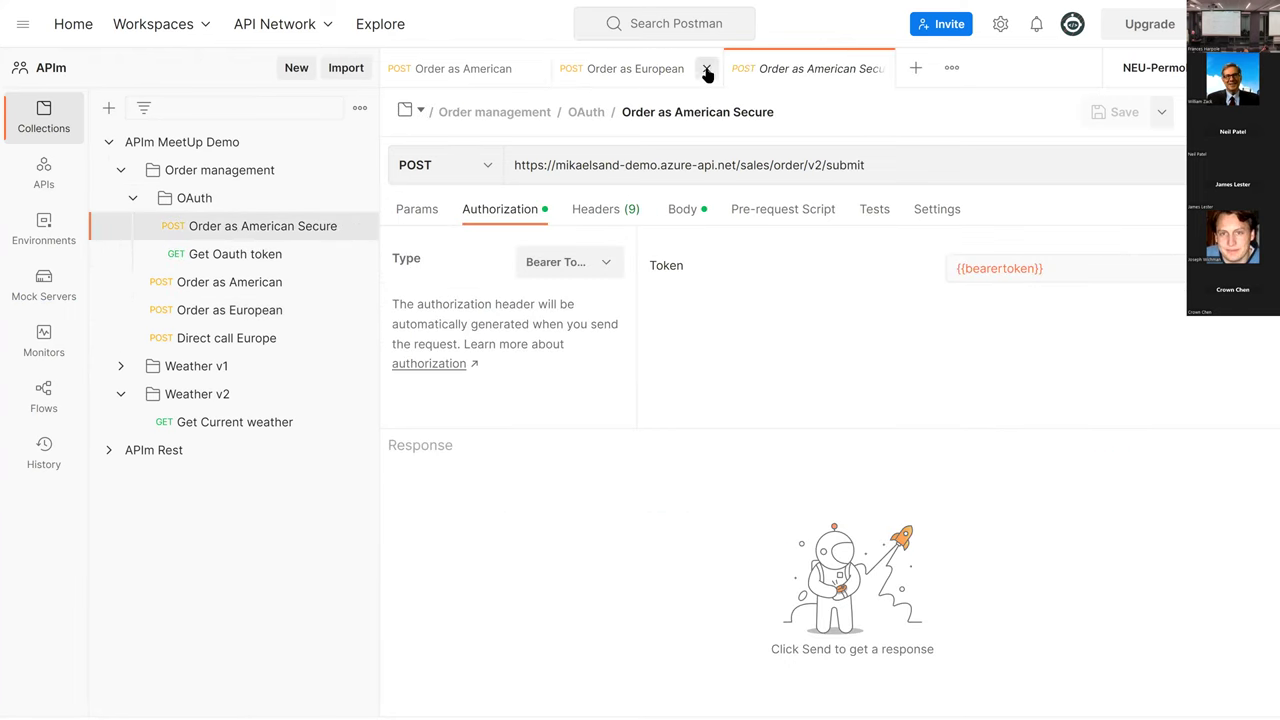
pyautogui.click(536, 68)
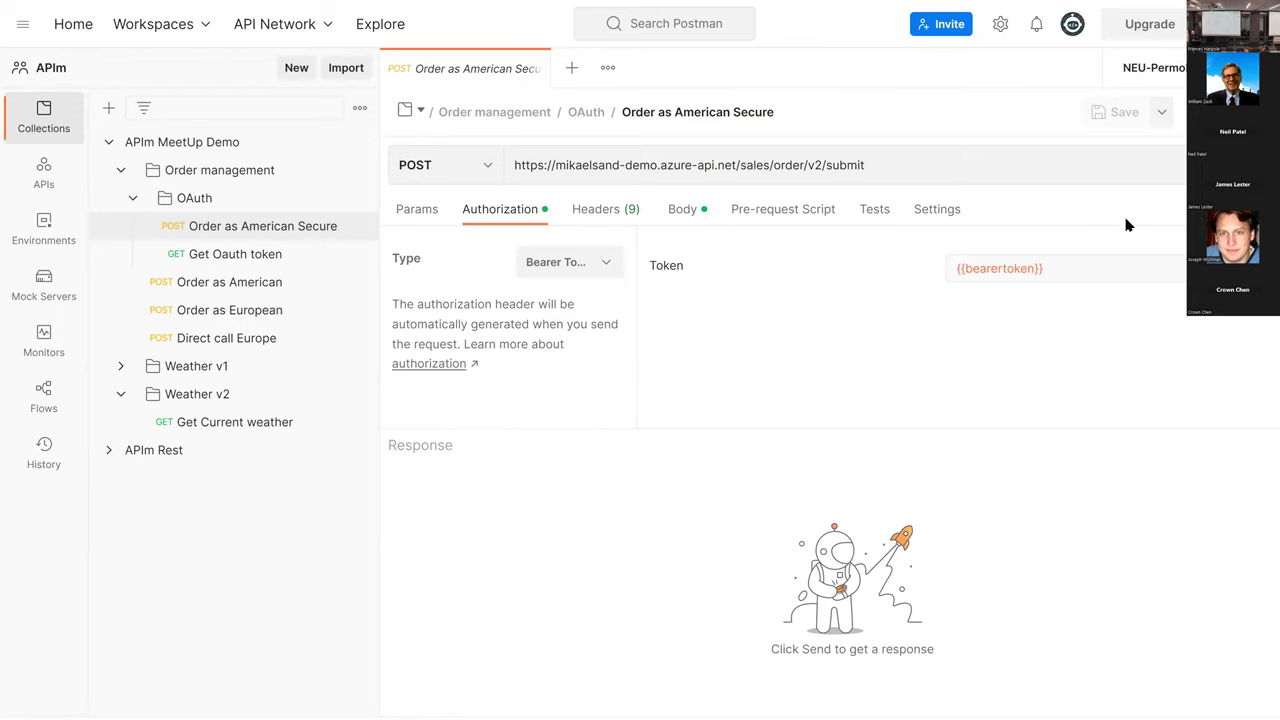
# Show the subscription key header and JSON body of Order as American Secure, then send the request
pyautogui.click(615, 212)
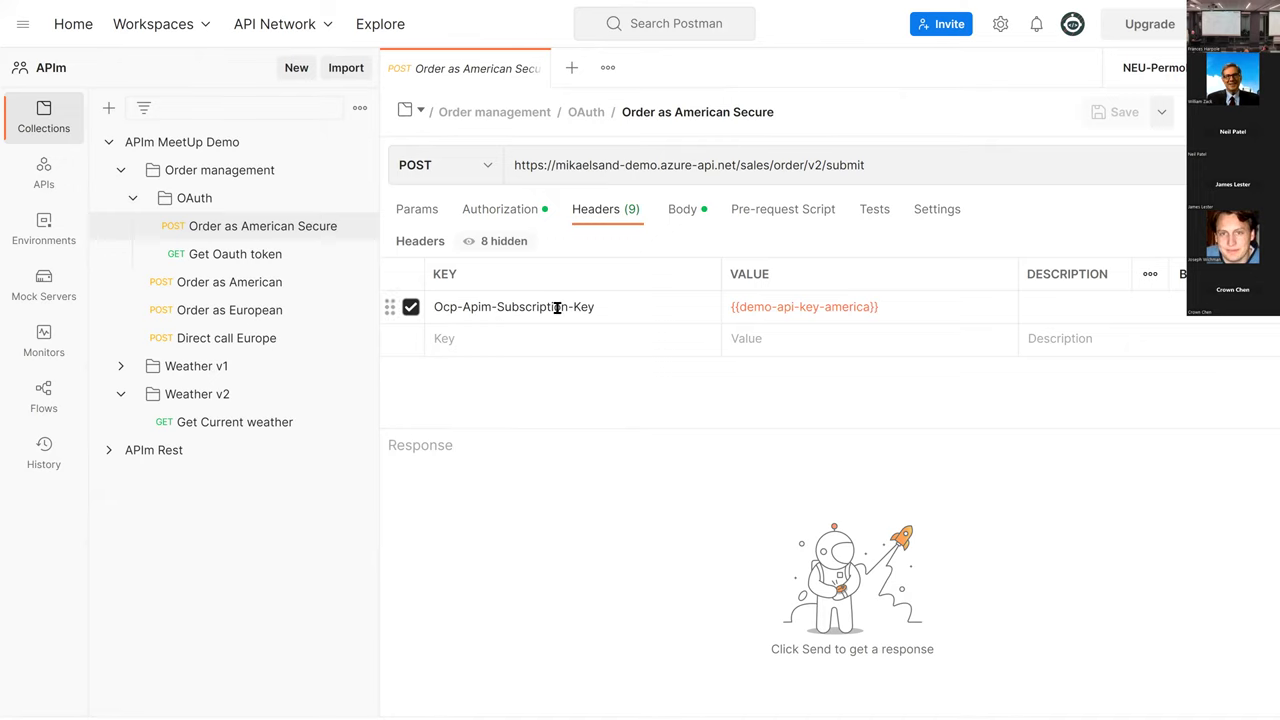
pyautogui.click(688, 211)
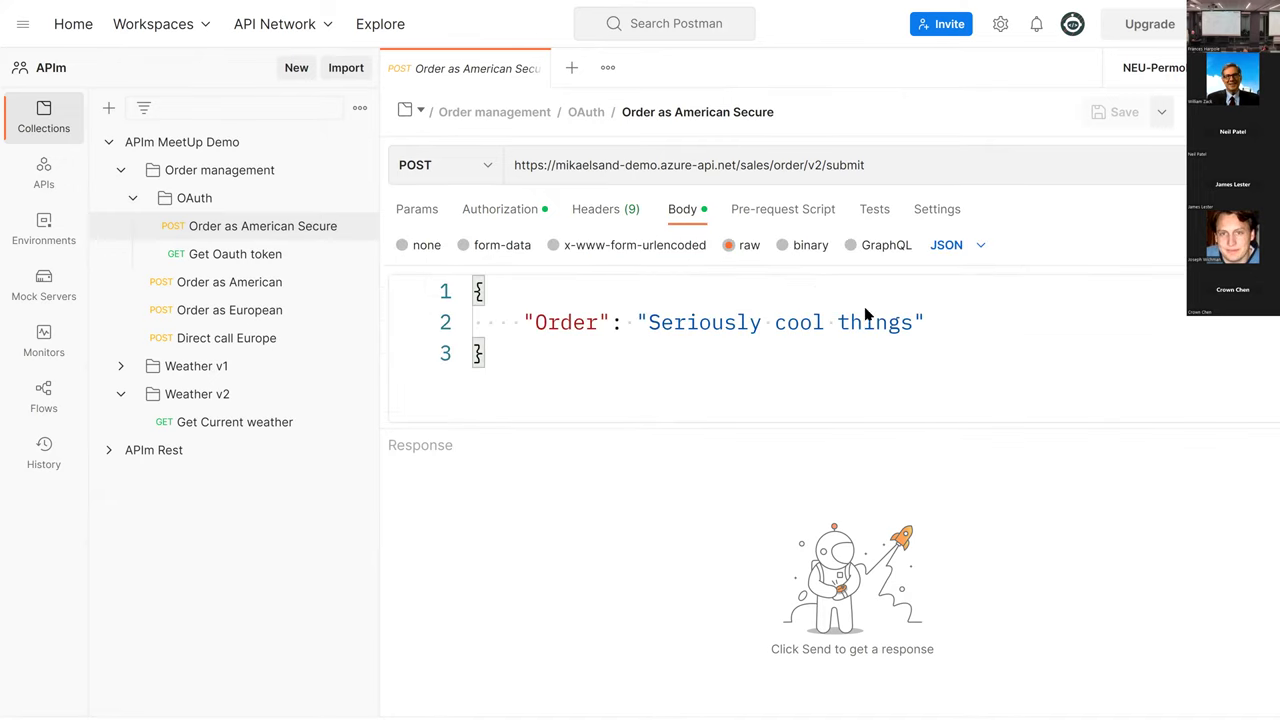
pyautogui.click(1225, 165)
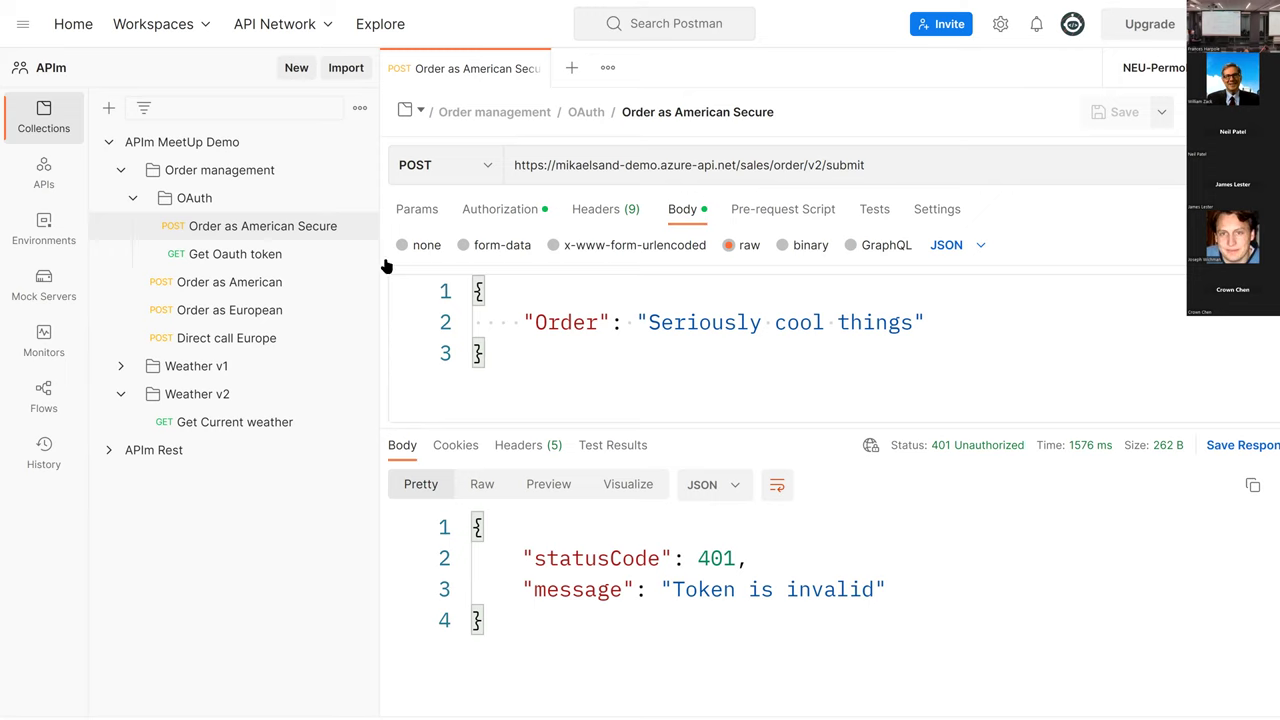
# Open the Get Oauth token request, show its form-data body and enlarge the request pane to fit all fields
pyautogui.click(220, 254)
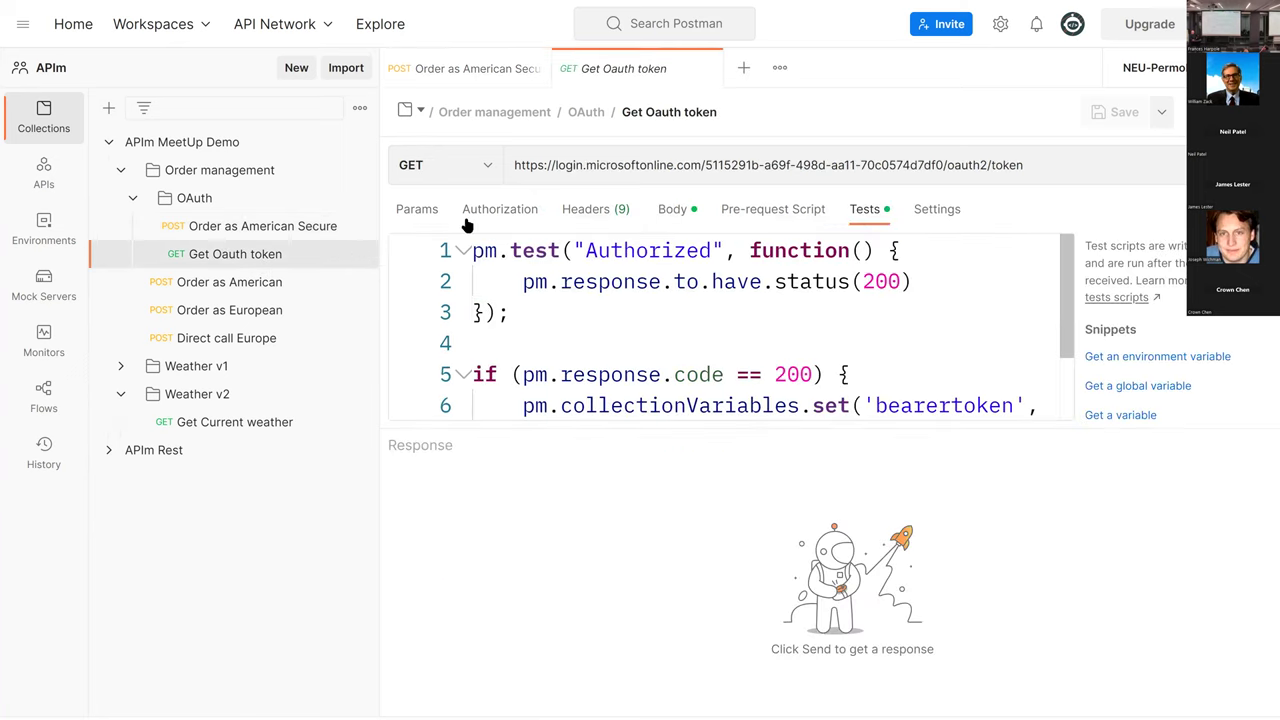
pyautogui.click(497, 210)
pyautogui.click(674, 210)
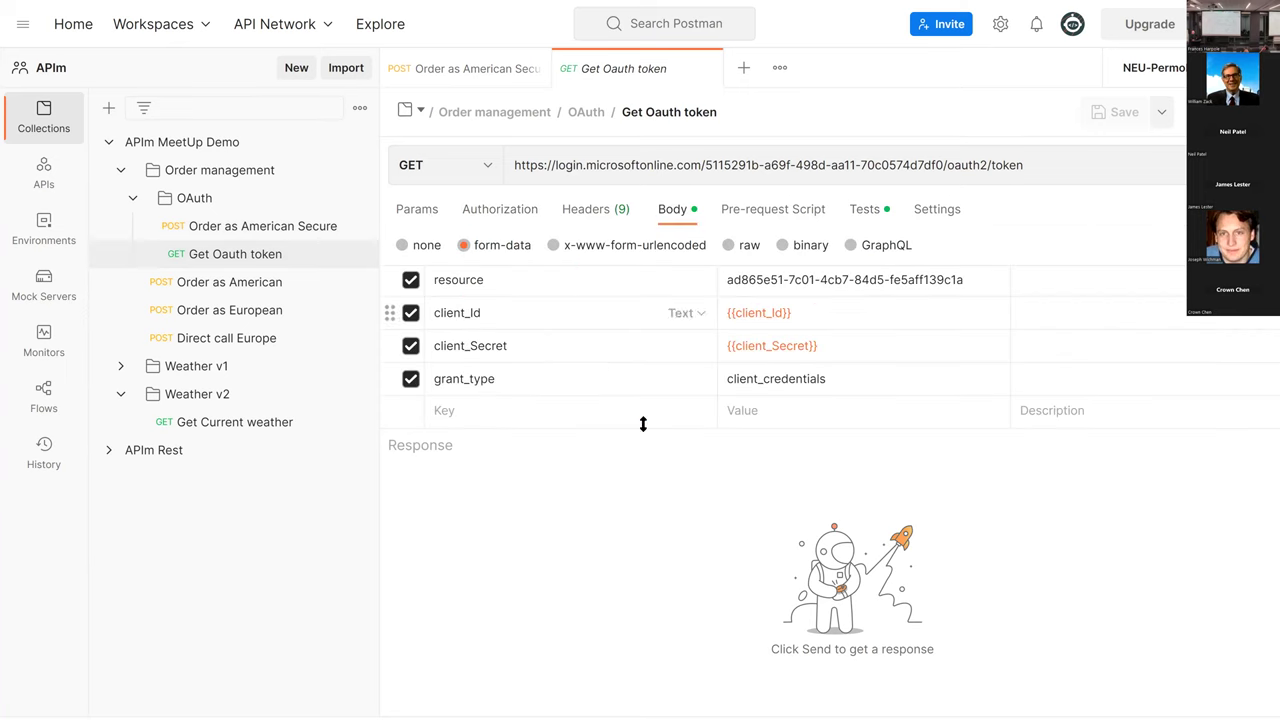
pyautogui.moveTo(649, 434); pyautogui.dragTo(656, 492)
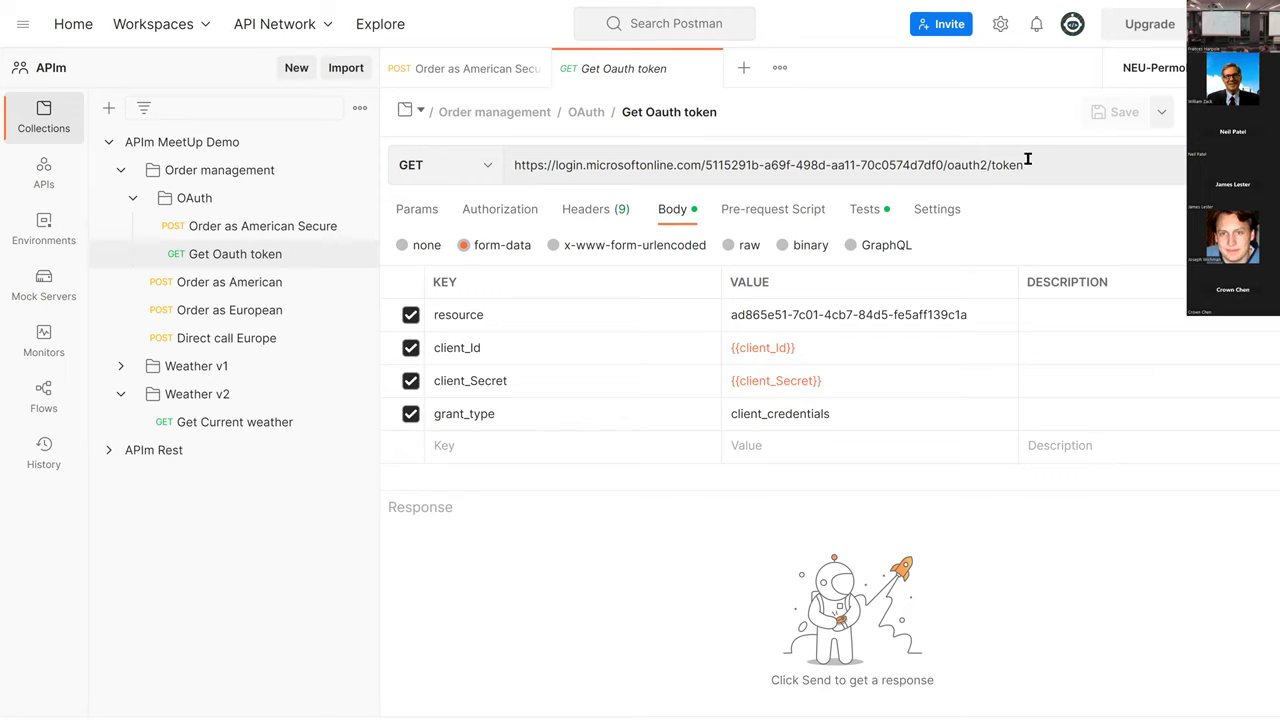
# Point out the resource ID and the client_Id field of Get Oauth token, then send the token request
pyautogui.doubleClick(766, 315)
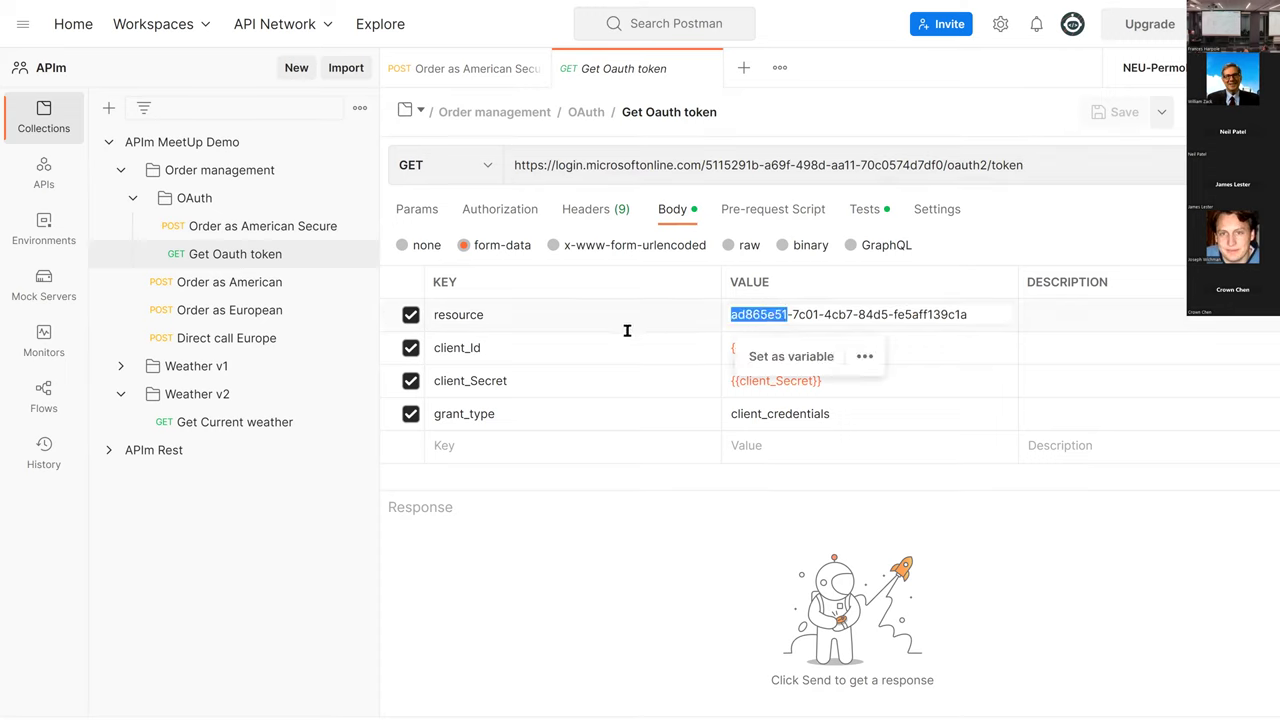
pyautogui.click(560, 357)
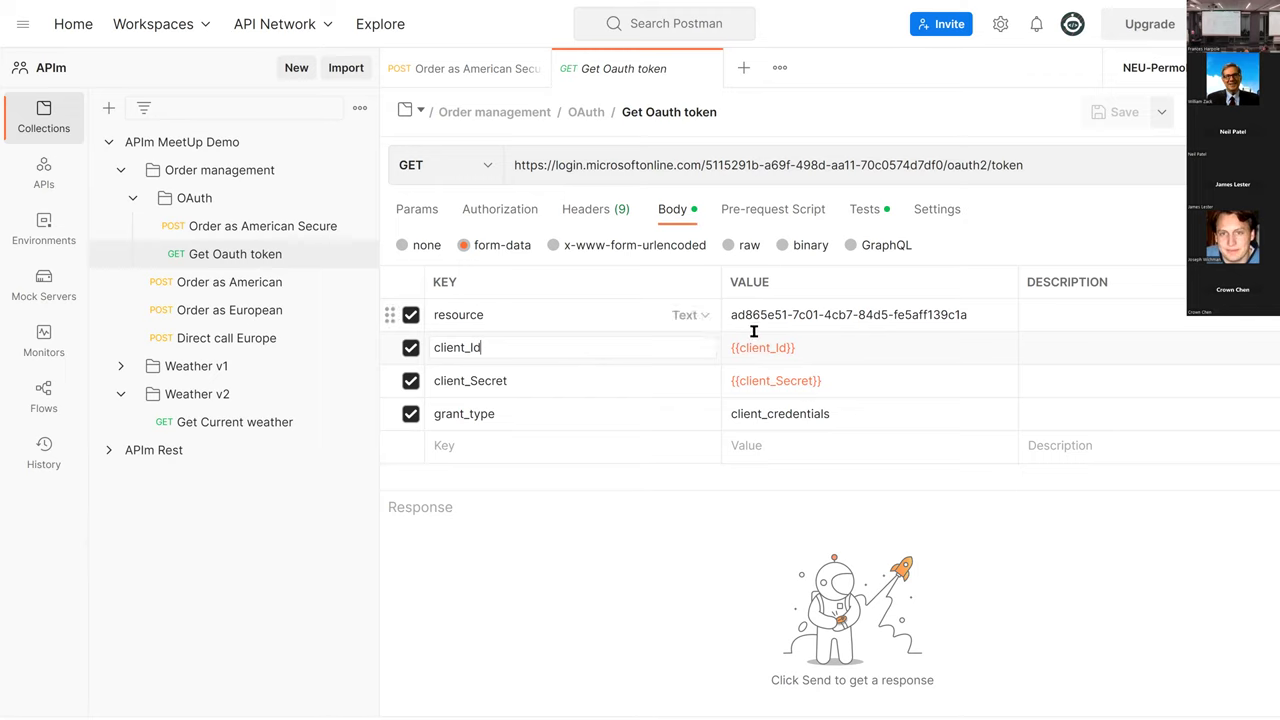
pyautogui.moveTo(762, 346)
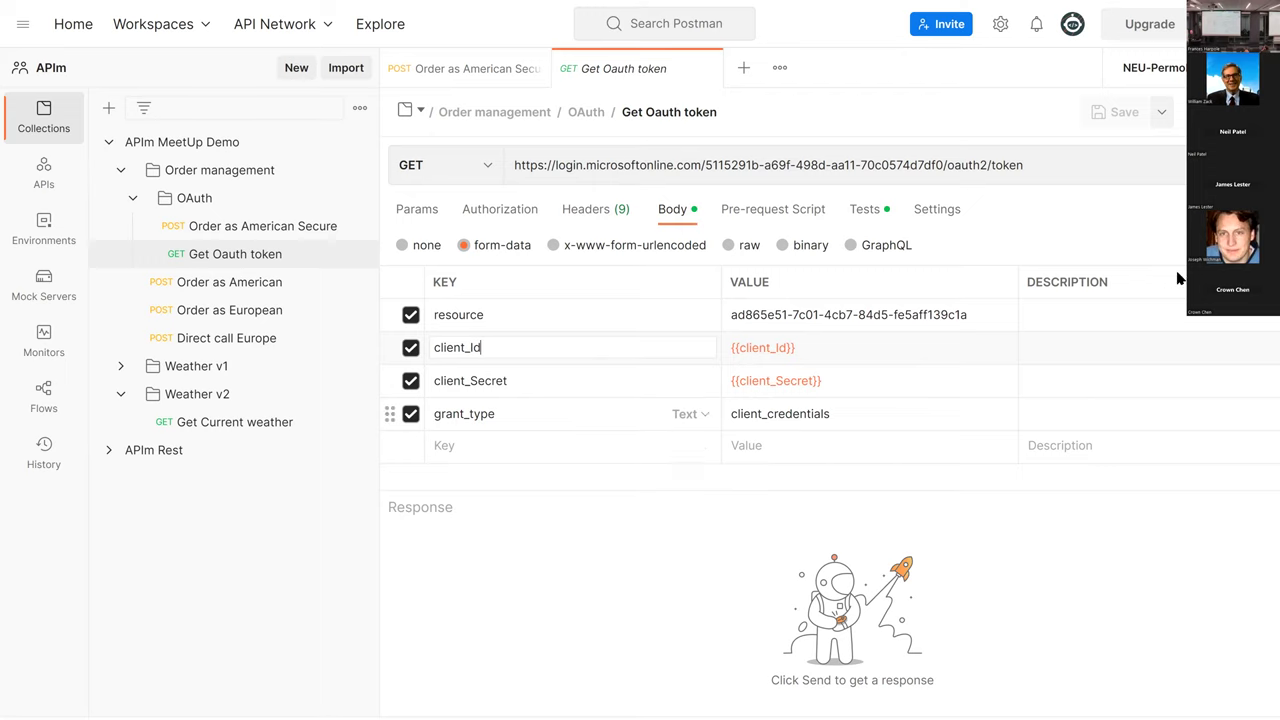
pyautogui.click(1235, 165)
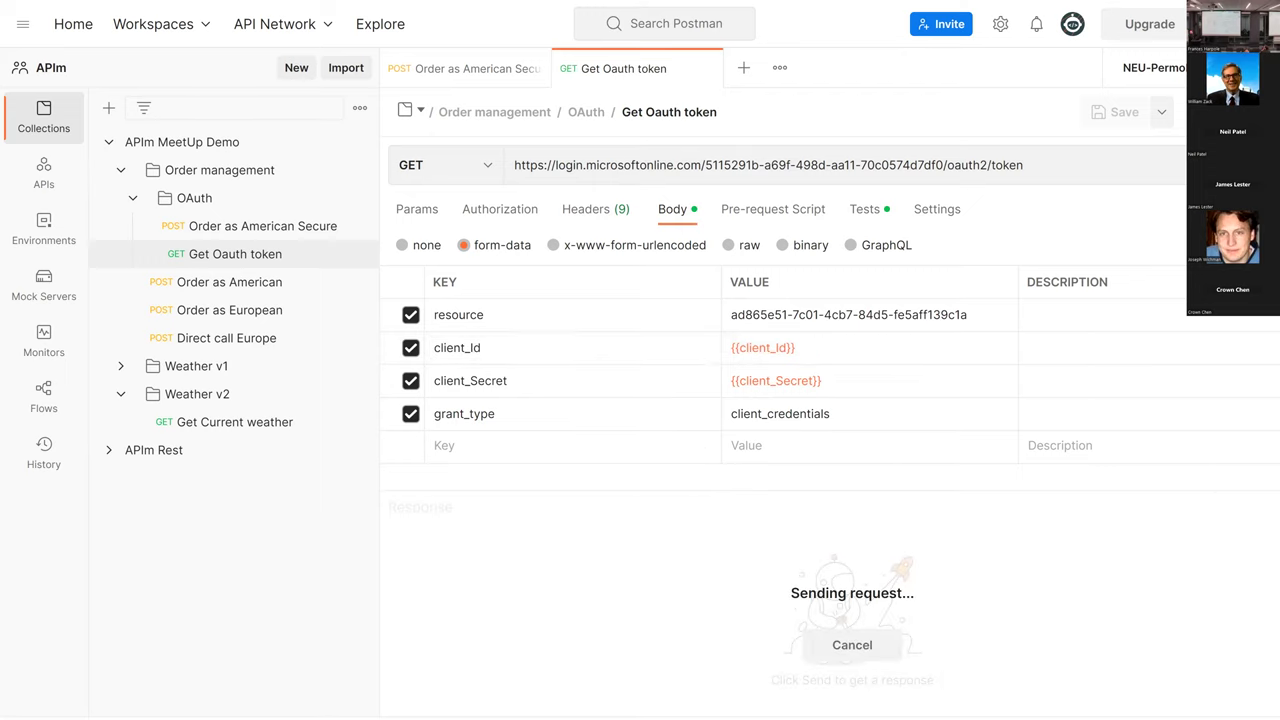
# Enlarge the token response, highlight the expires_in value and bring the access_token into view
pyautogui.moveTo(748, 490); pyautogui.dragTo(747, 462)
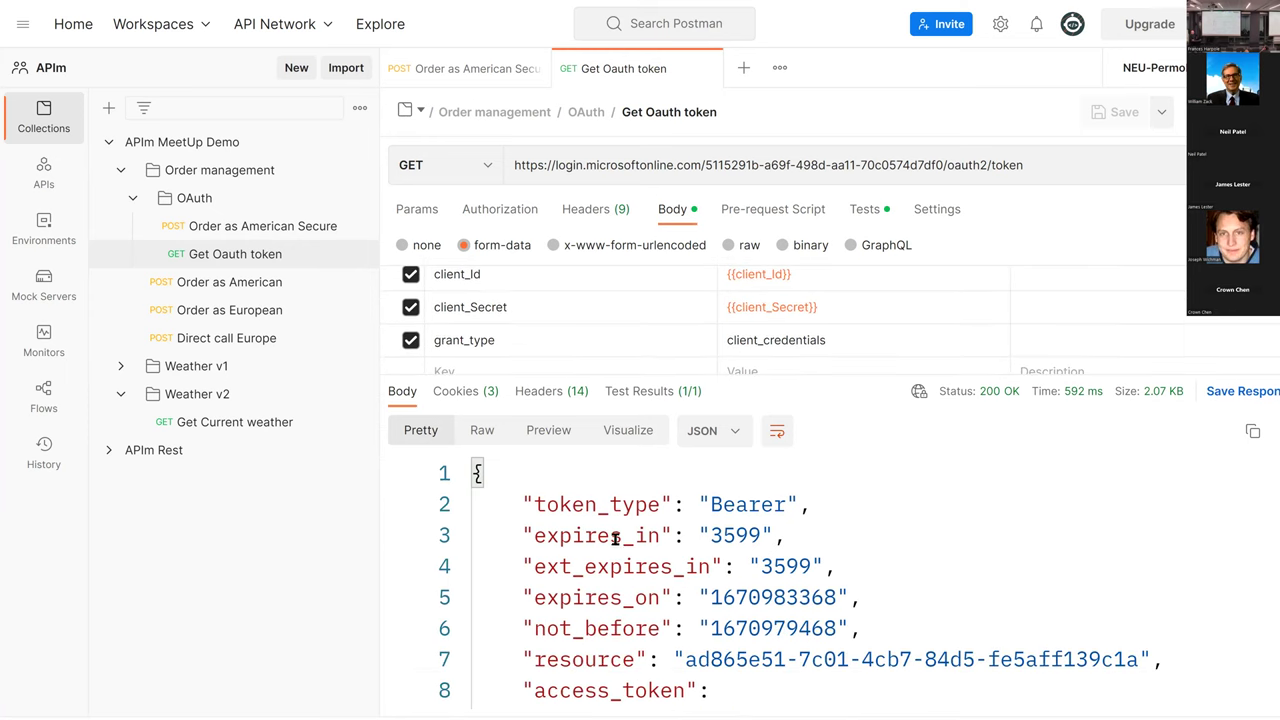
pyautogui.doubleClick(727, 535)
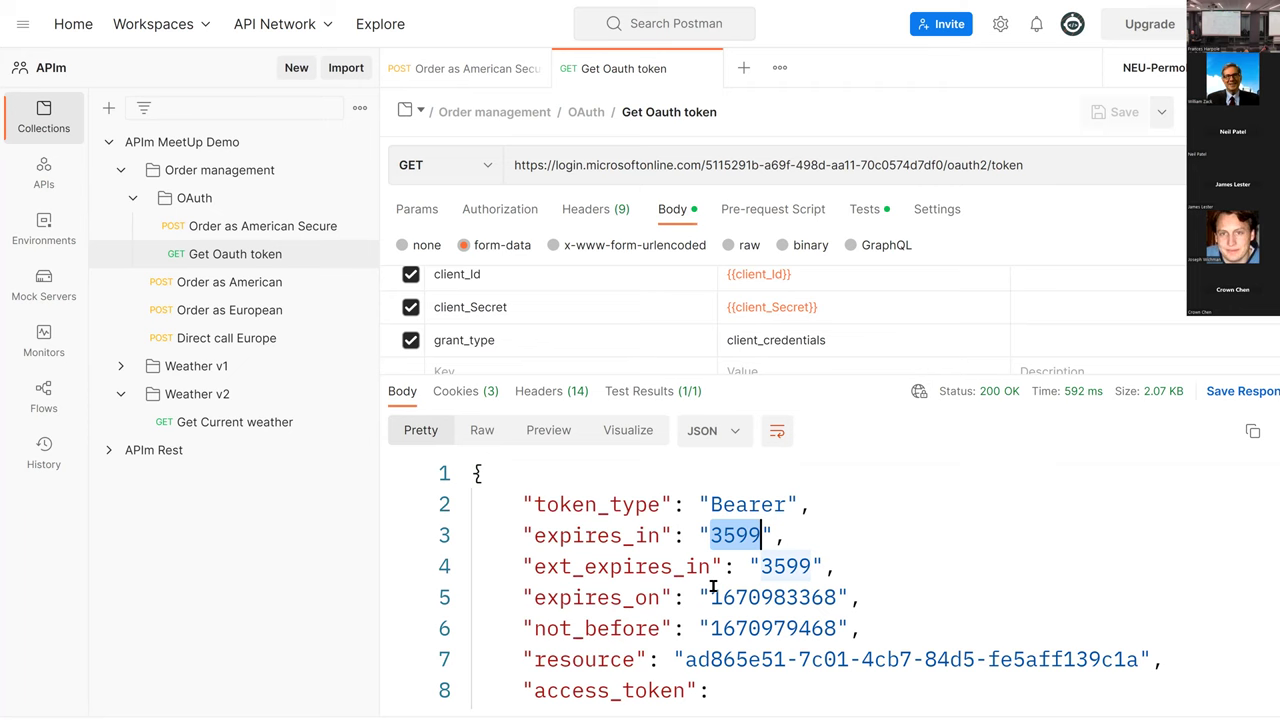
pyautogui.scroll(-1, 716, 584)
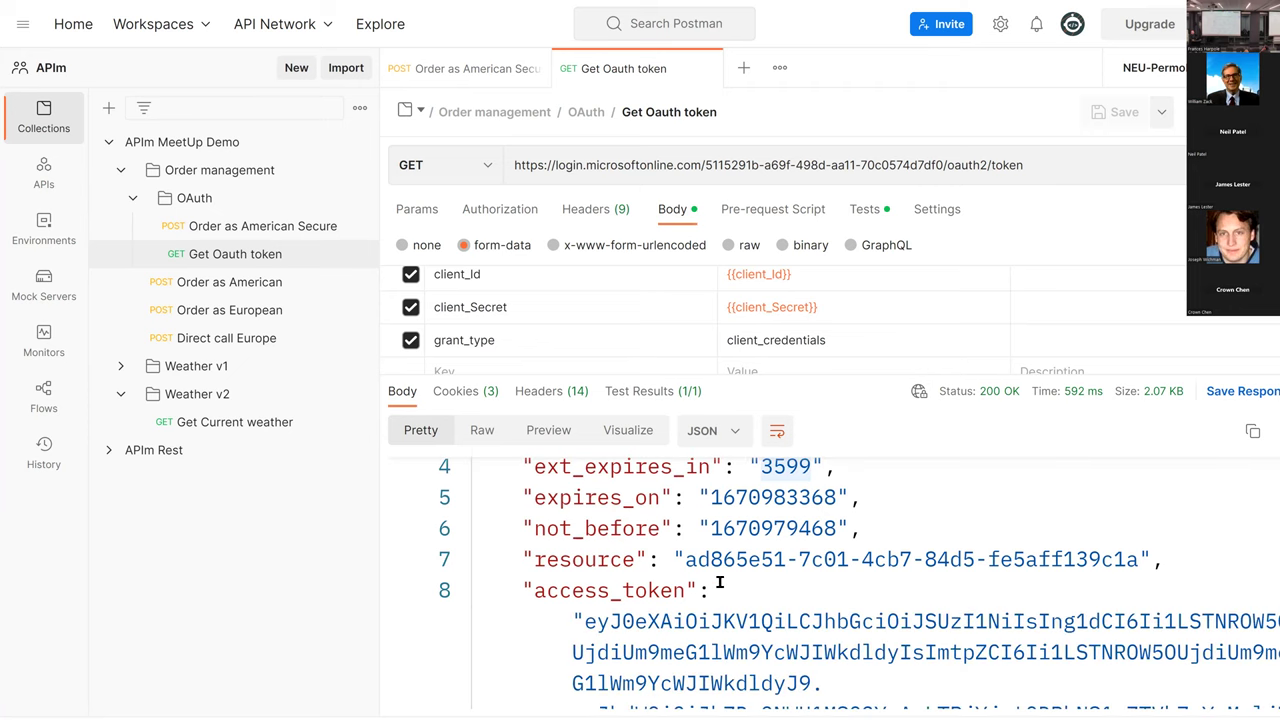
# Try to select the complete access_token value across its many lines in the enlarged token response
pyautogui.scroll(-1, 718, 582)
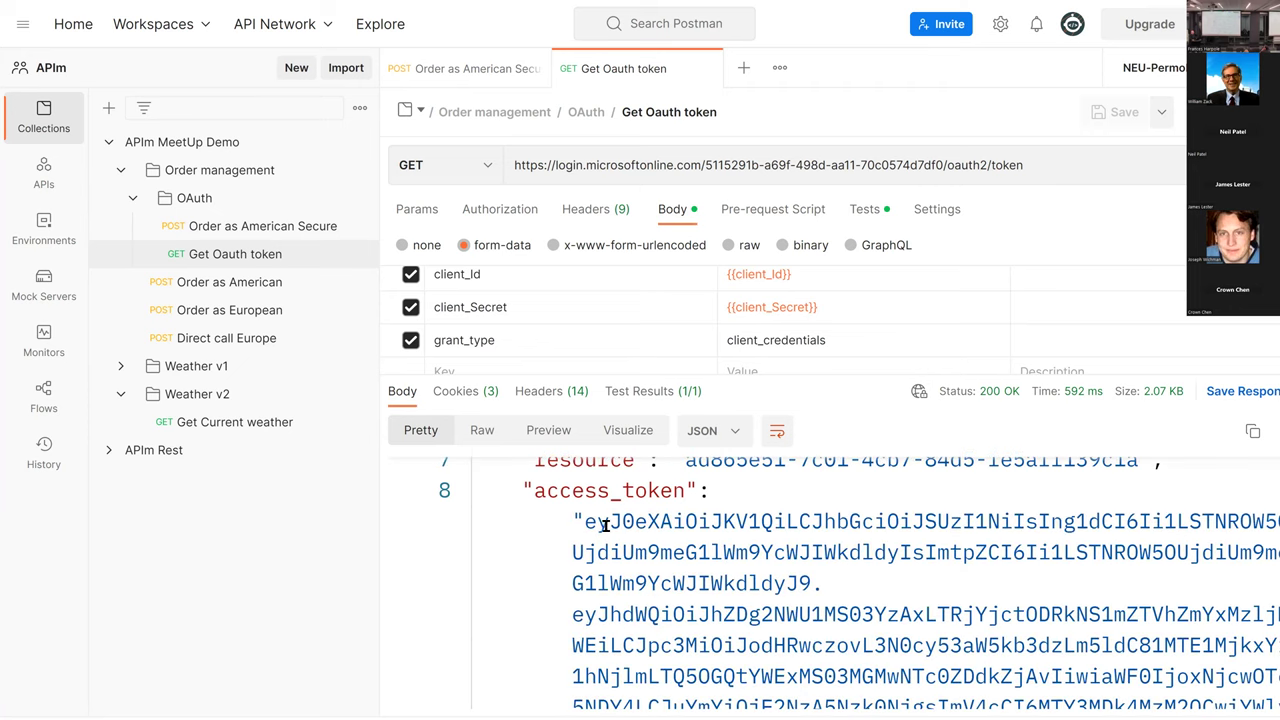
pyautogui.moveTo(582, 522); pyautogui.dragTo(697, 583)
pyautogui.scroll(-1, 785, 583)
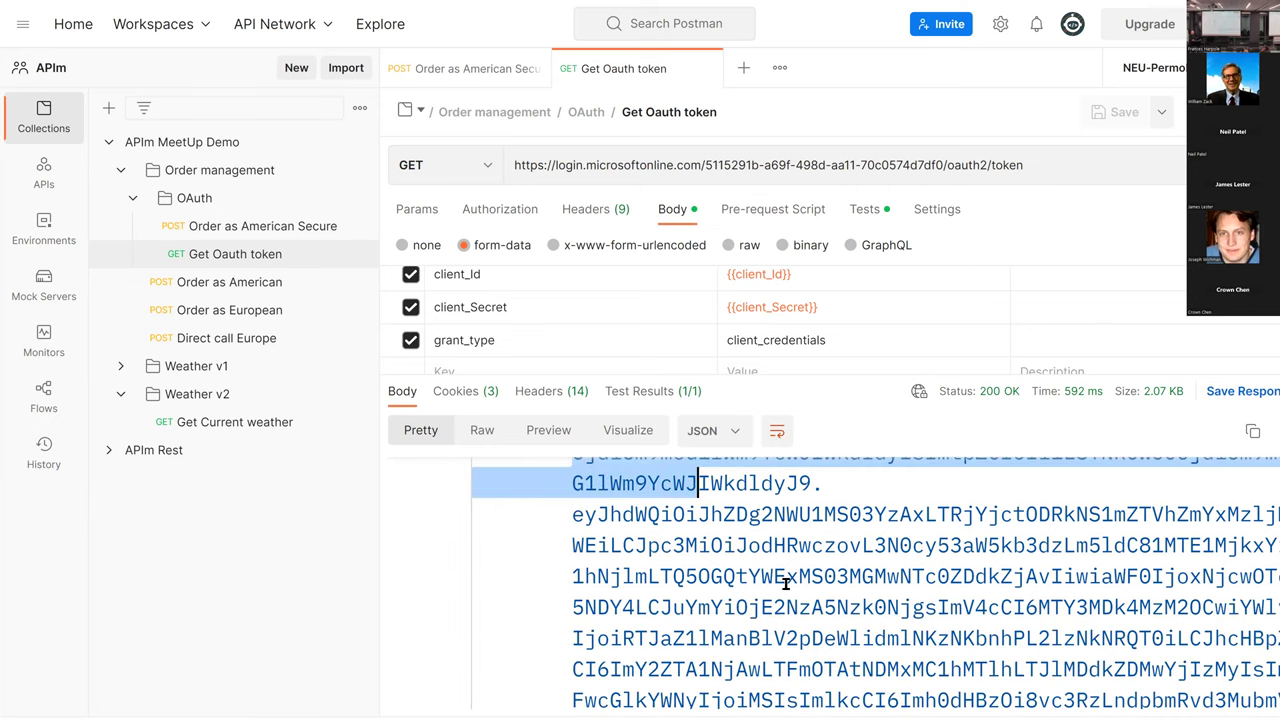
pyautogui.scroll(-3, 785, 583)
pyautogui.keyDown('shift'); pyautogui.click(586, 634); pyautogui.keyUp('shift')
pyautogui.moveTo(1012, 617); pyautogui.dragTo(1266, 626)
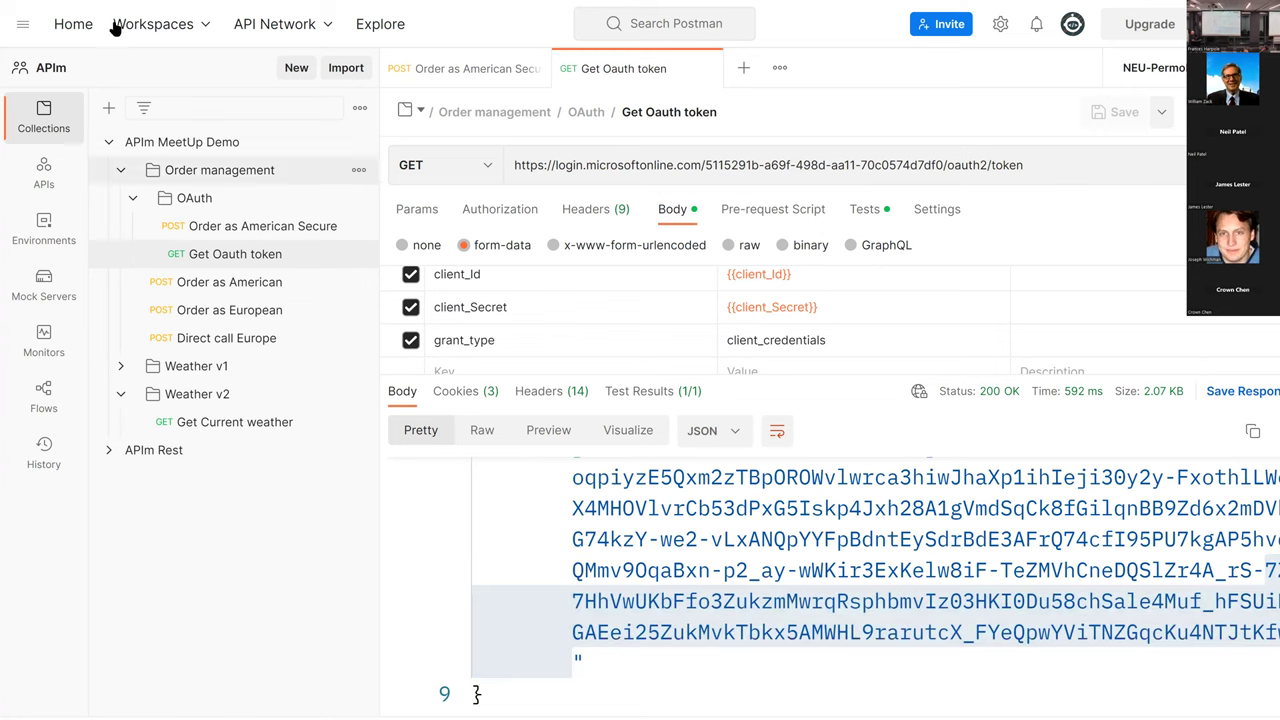
# Zoom the interface out so the whole token fits, and copy the complete access_token value from the response
pyautogui.click(22, 24)
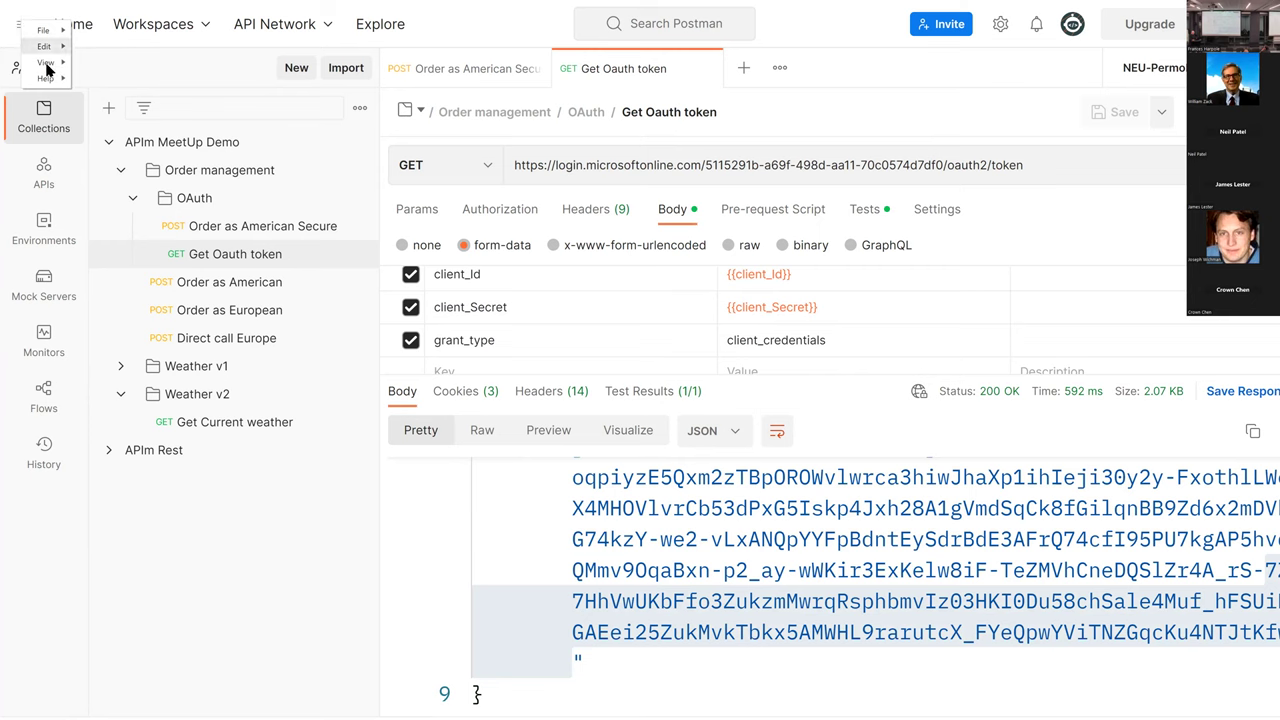
pyautogui.moveTo(47, 62)
pyautogui.click(178, 111)
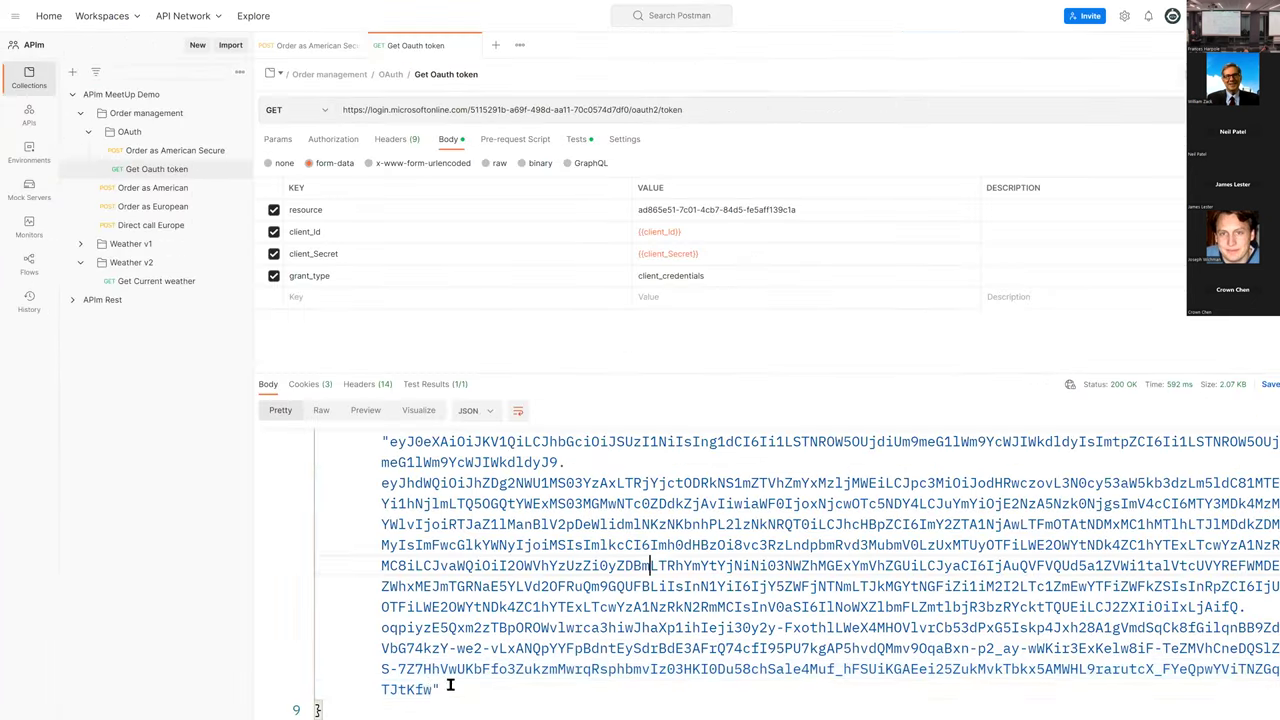
pyautogui.doubleClick(404, 487)
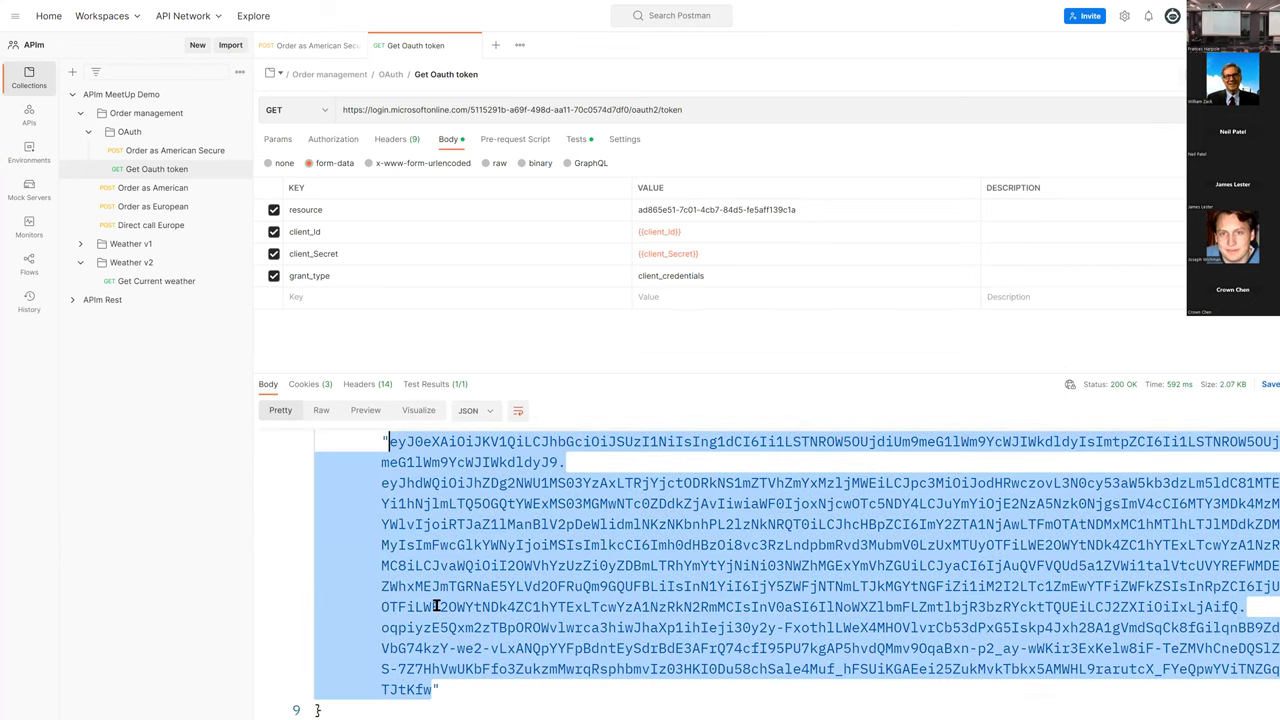
# Switch to the Edge browser, open jwt.ms in a new tab and paste the copied access token into the token field for decoding
pyautogui.press('super+d')
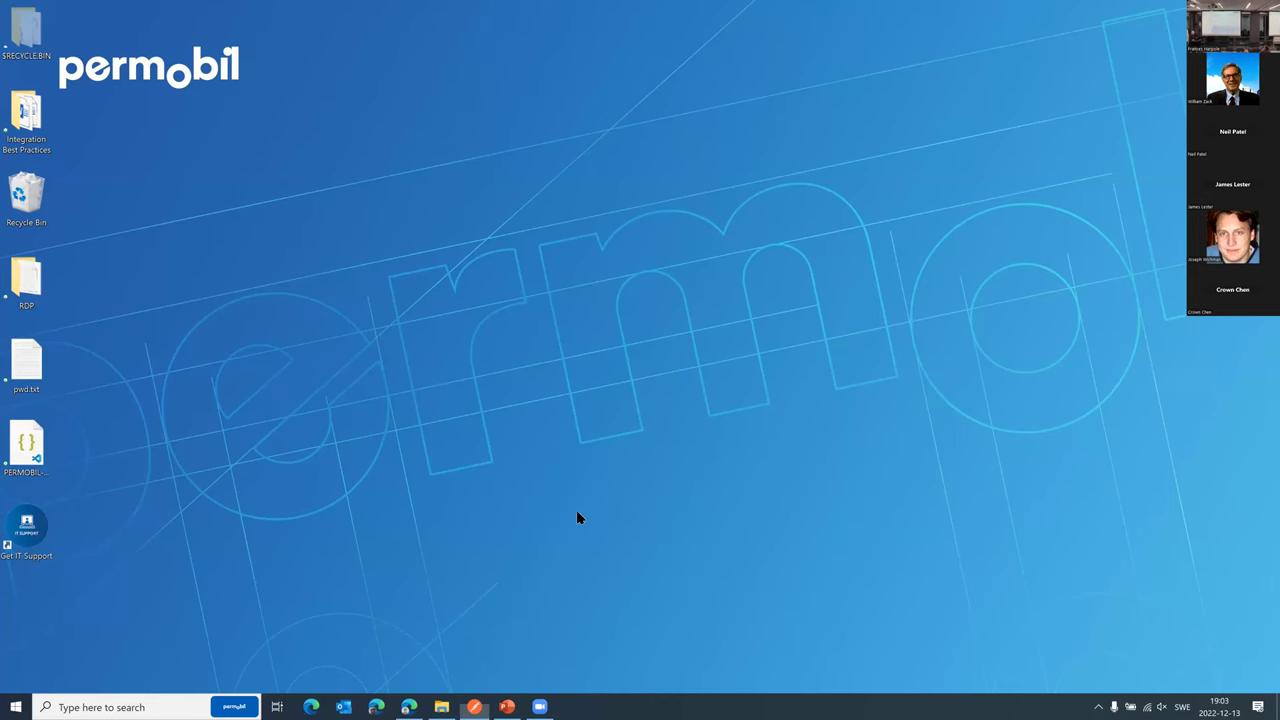
pyautogui.click(409, 706)
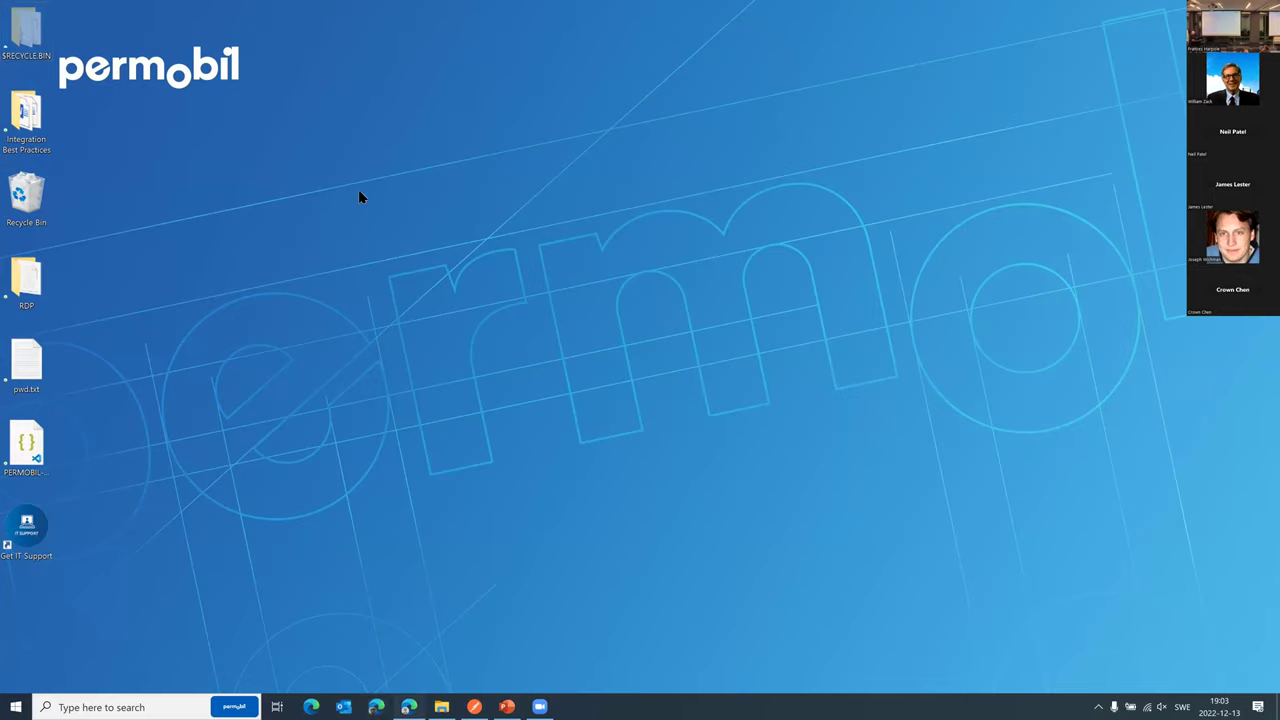
pyautogui.click(203, 10)
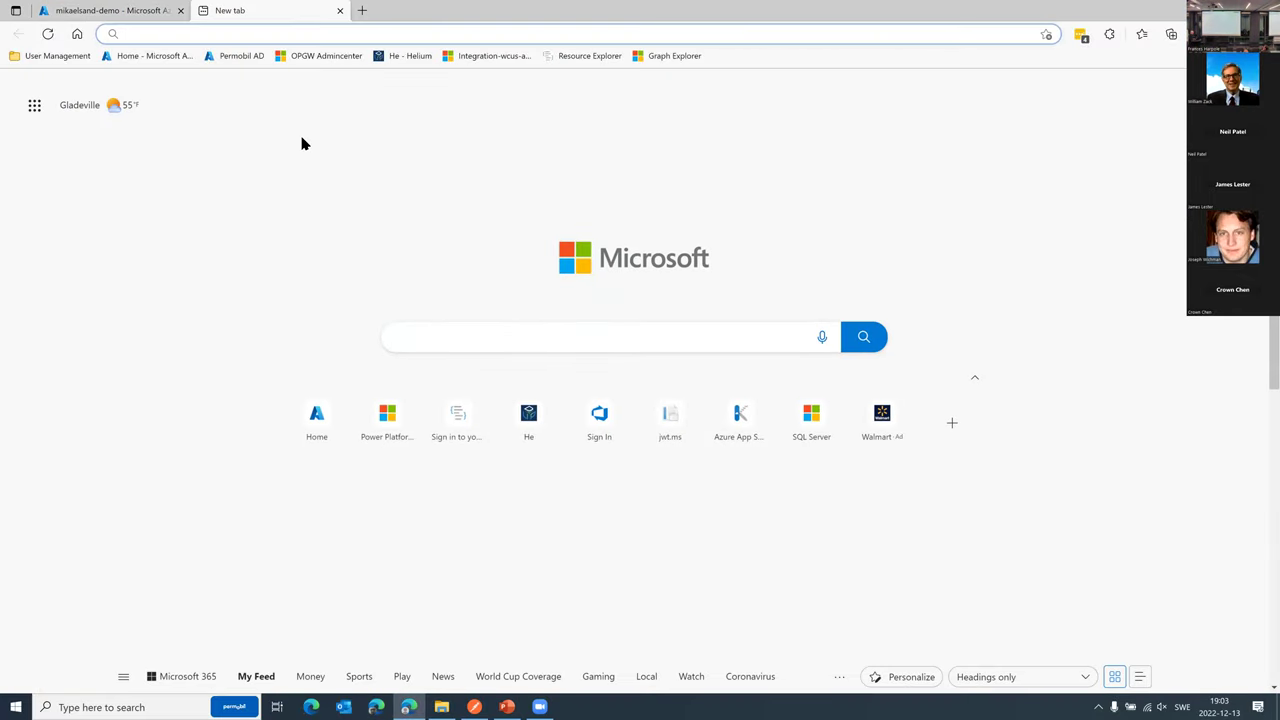
pyautogui.write('jwt.ms')
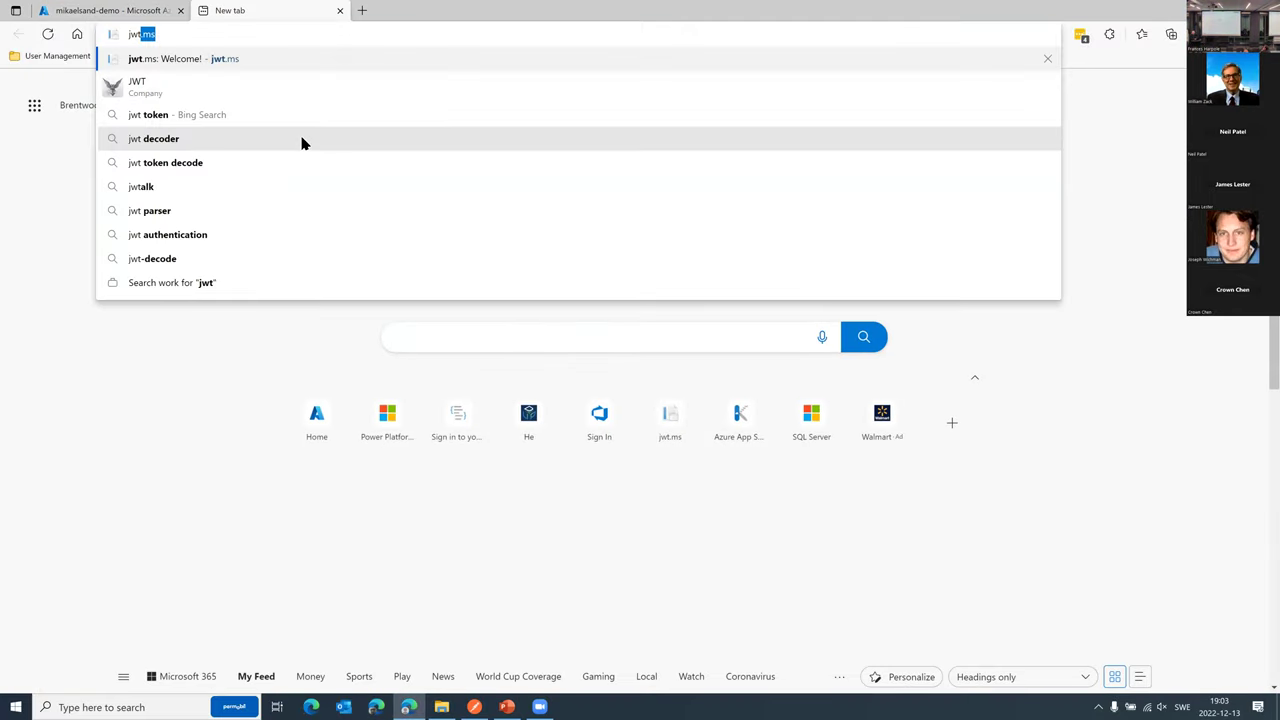
pyautogui.press('Return')
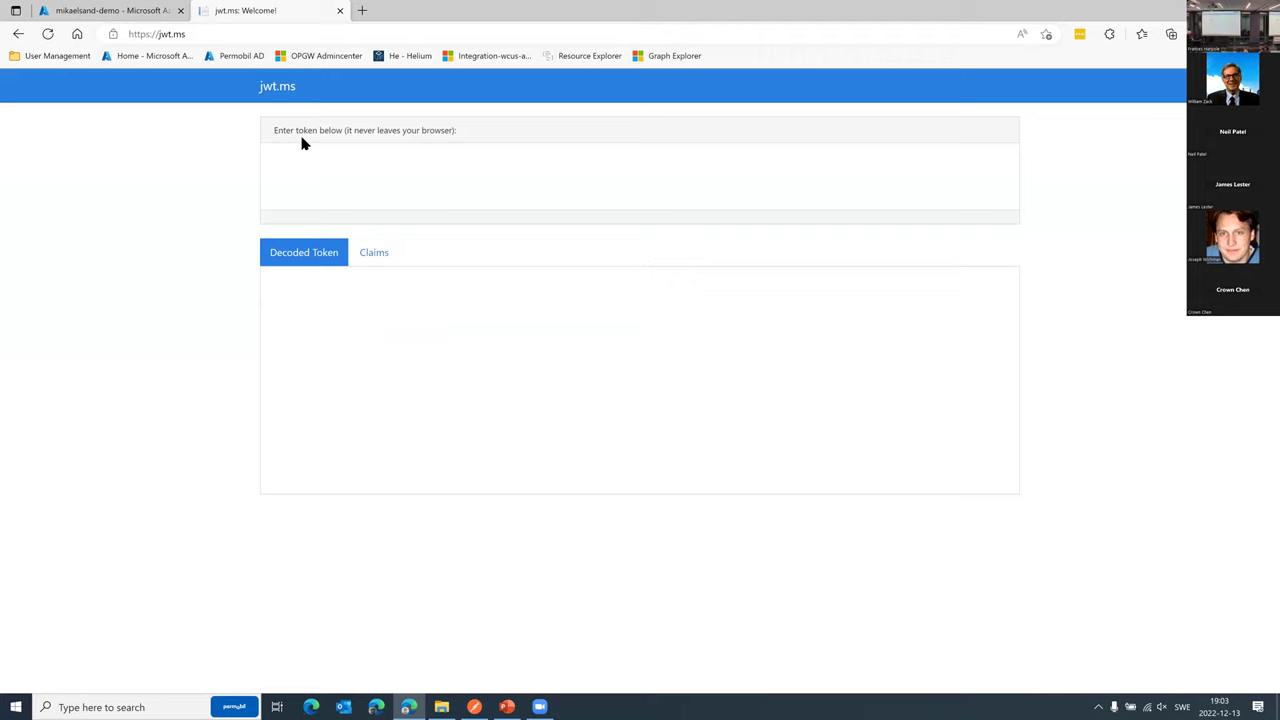
pyautogui.click(322, 174)
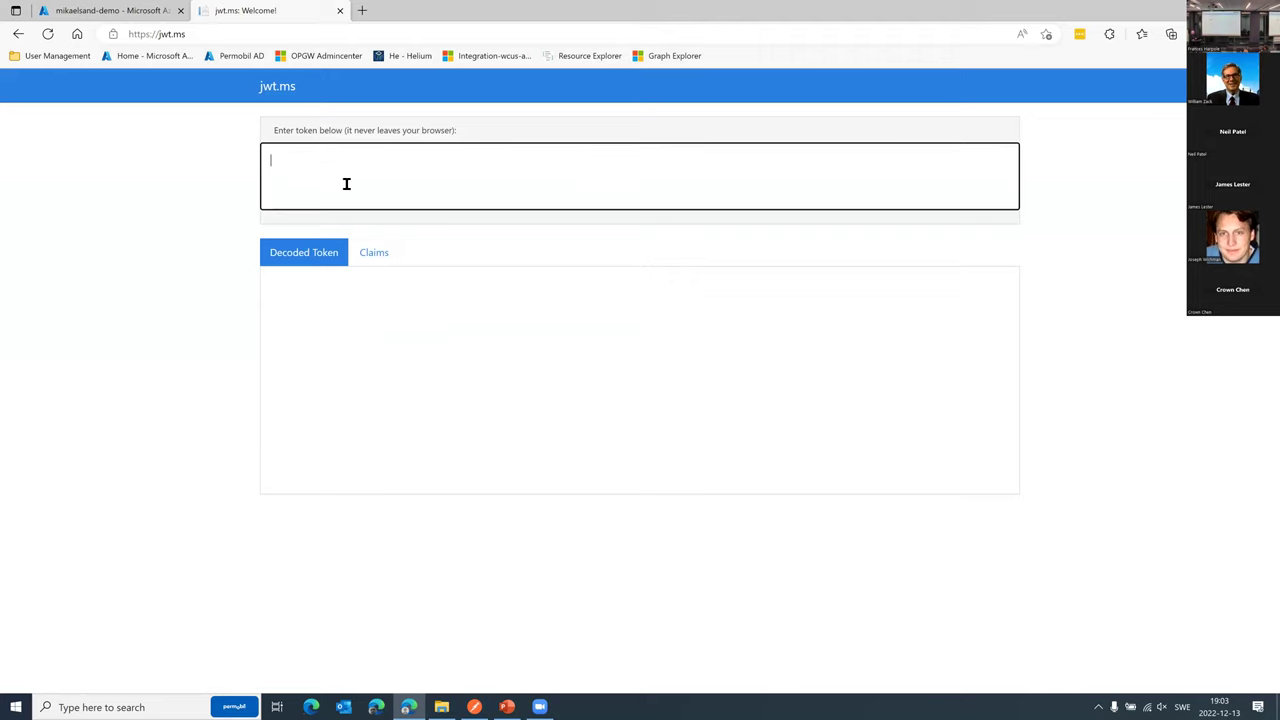
pyautogui.hotkey('ctrl', 'v')
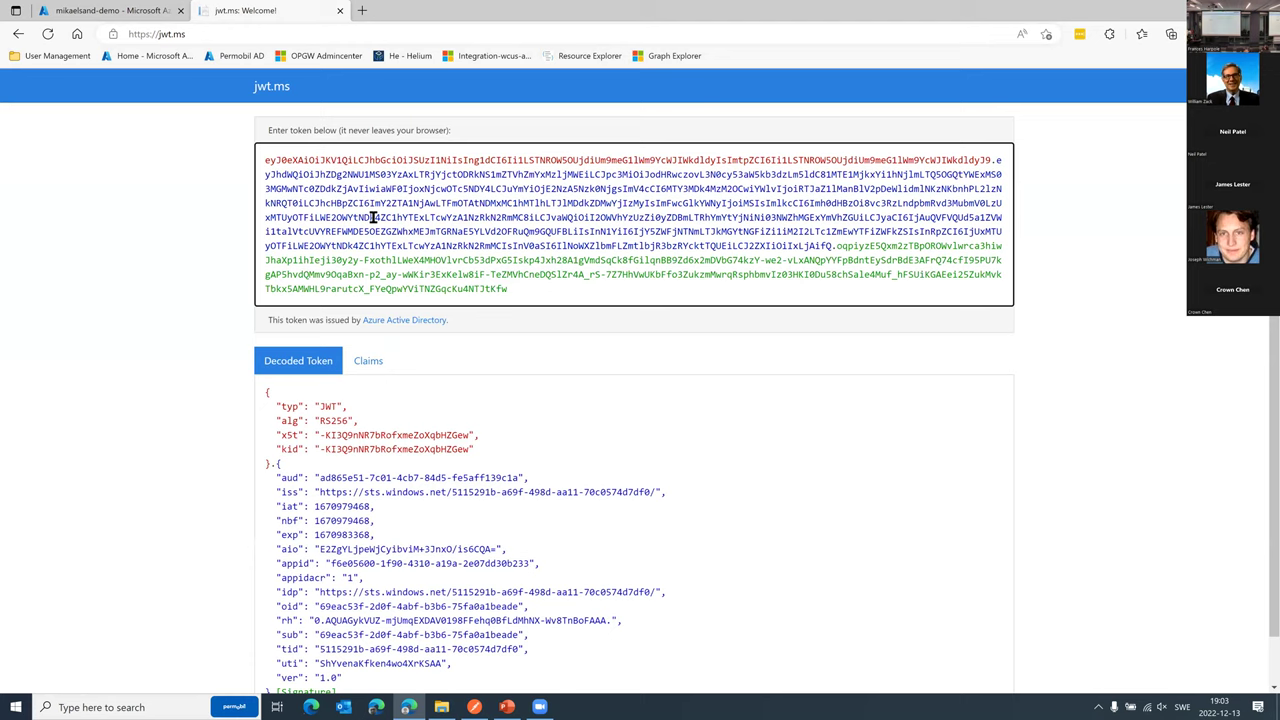